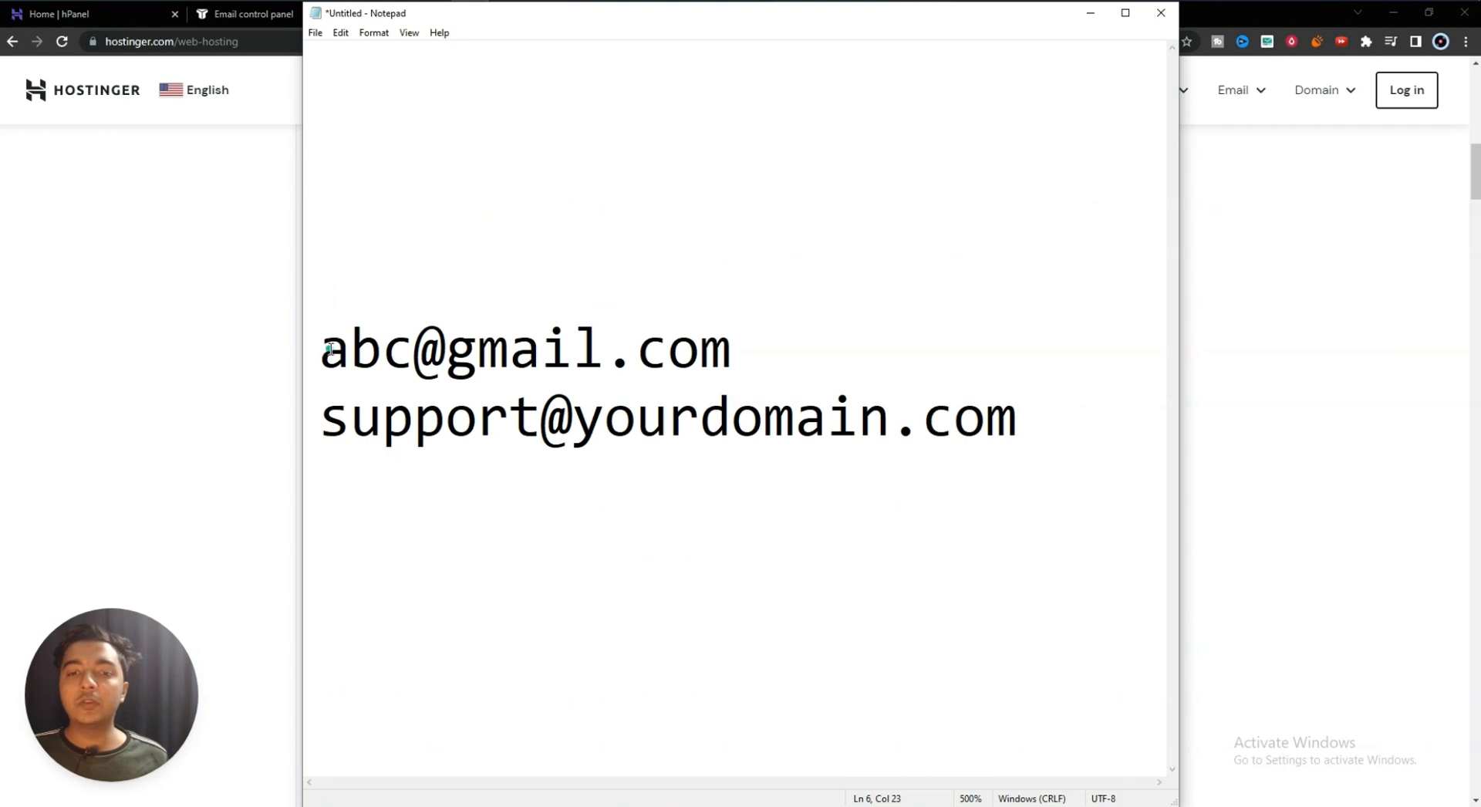
- Highlight the example Gmail address in Notepad, including its gmail.com part
left_click(324, 349)
left_click_drag(322, 350, 772, 344)
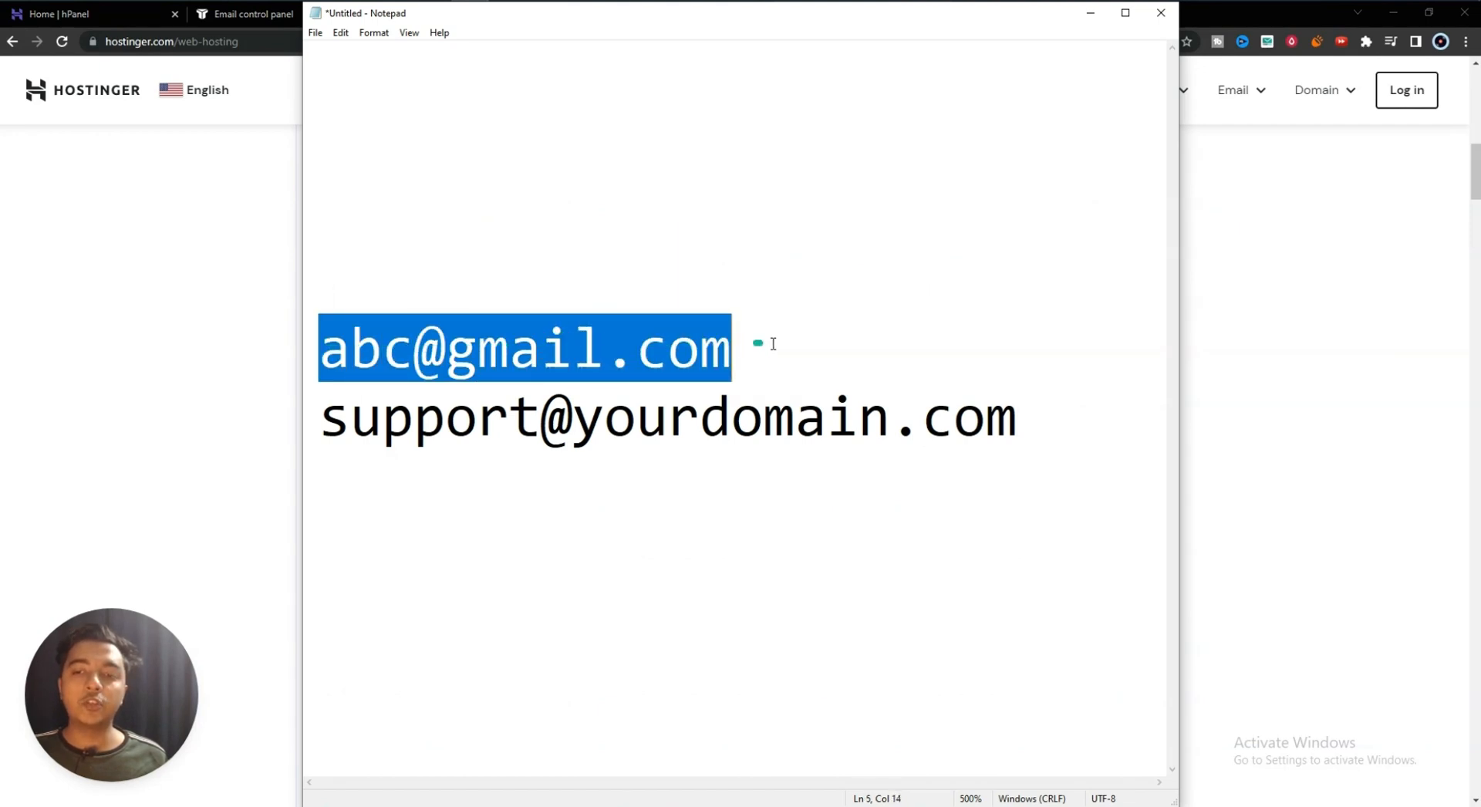
left_click(772, 344)
double_click(771, 344)
left_click(565, 348)
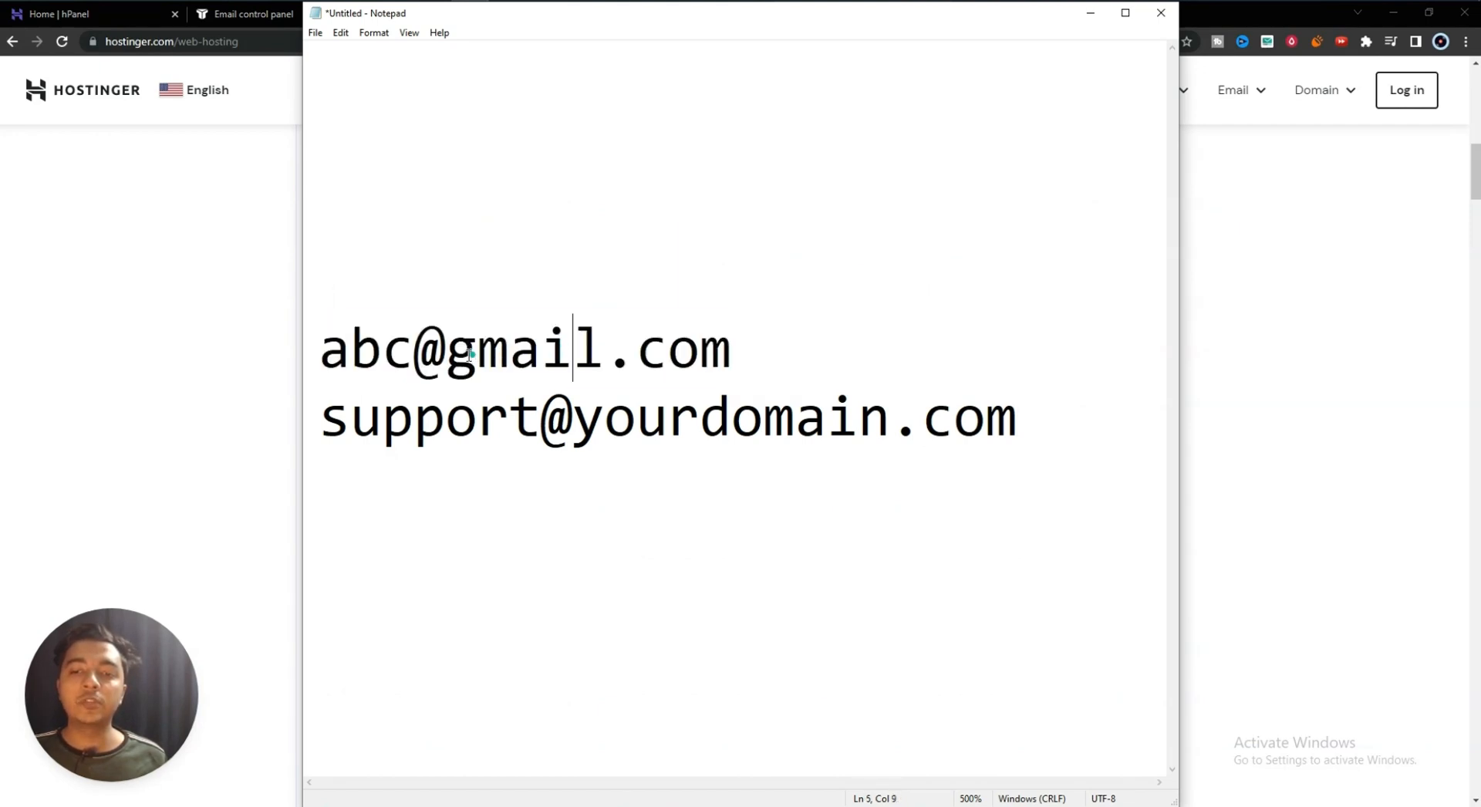
left_click_drag(446, 348, 767, 354)
left_click(768, 358)
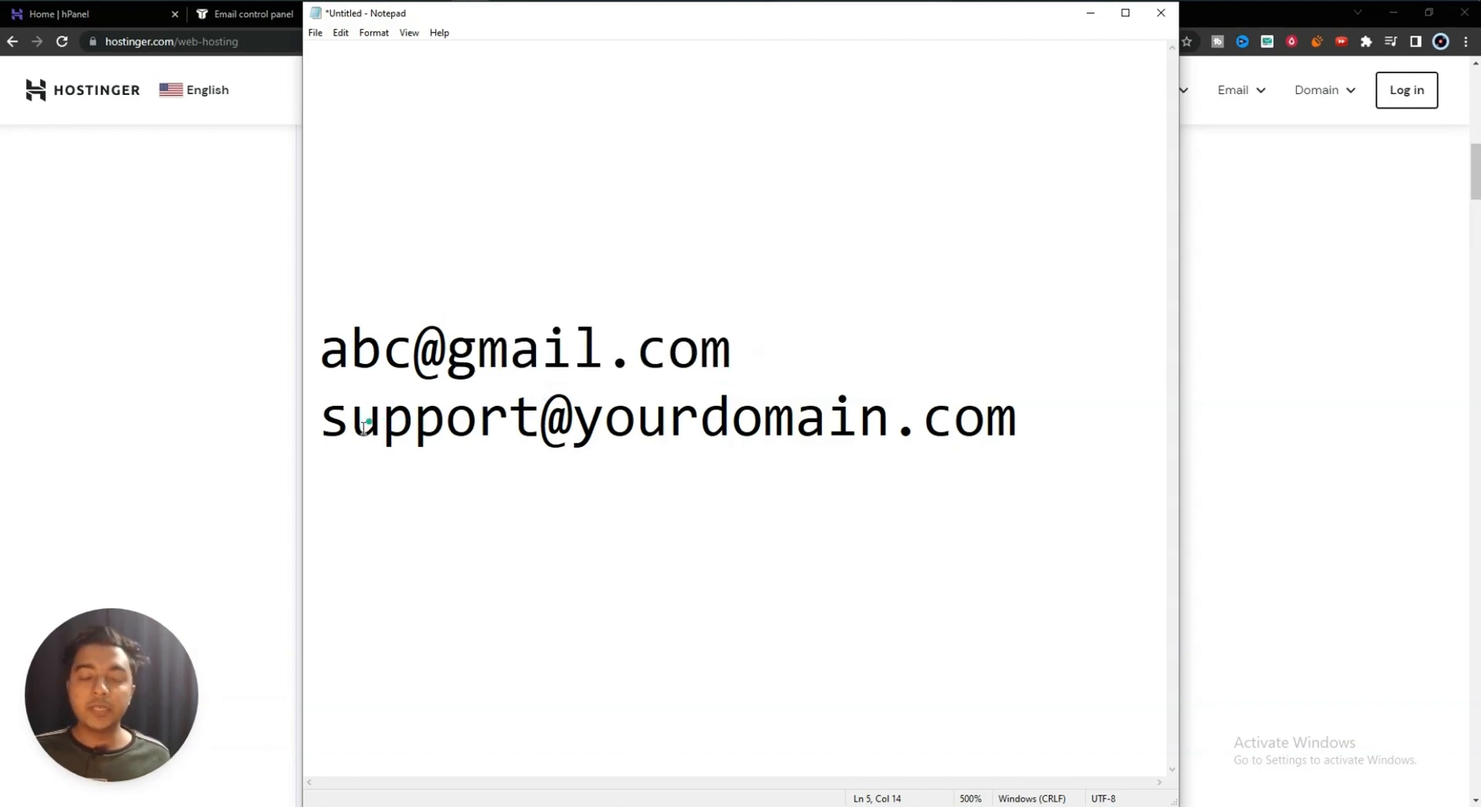
- Highlight the own-domain example address, then bring the Hostinger pricing page forward
left_click_drag(321, 420, 1072, 417)
left_click(1074, 418)
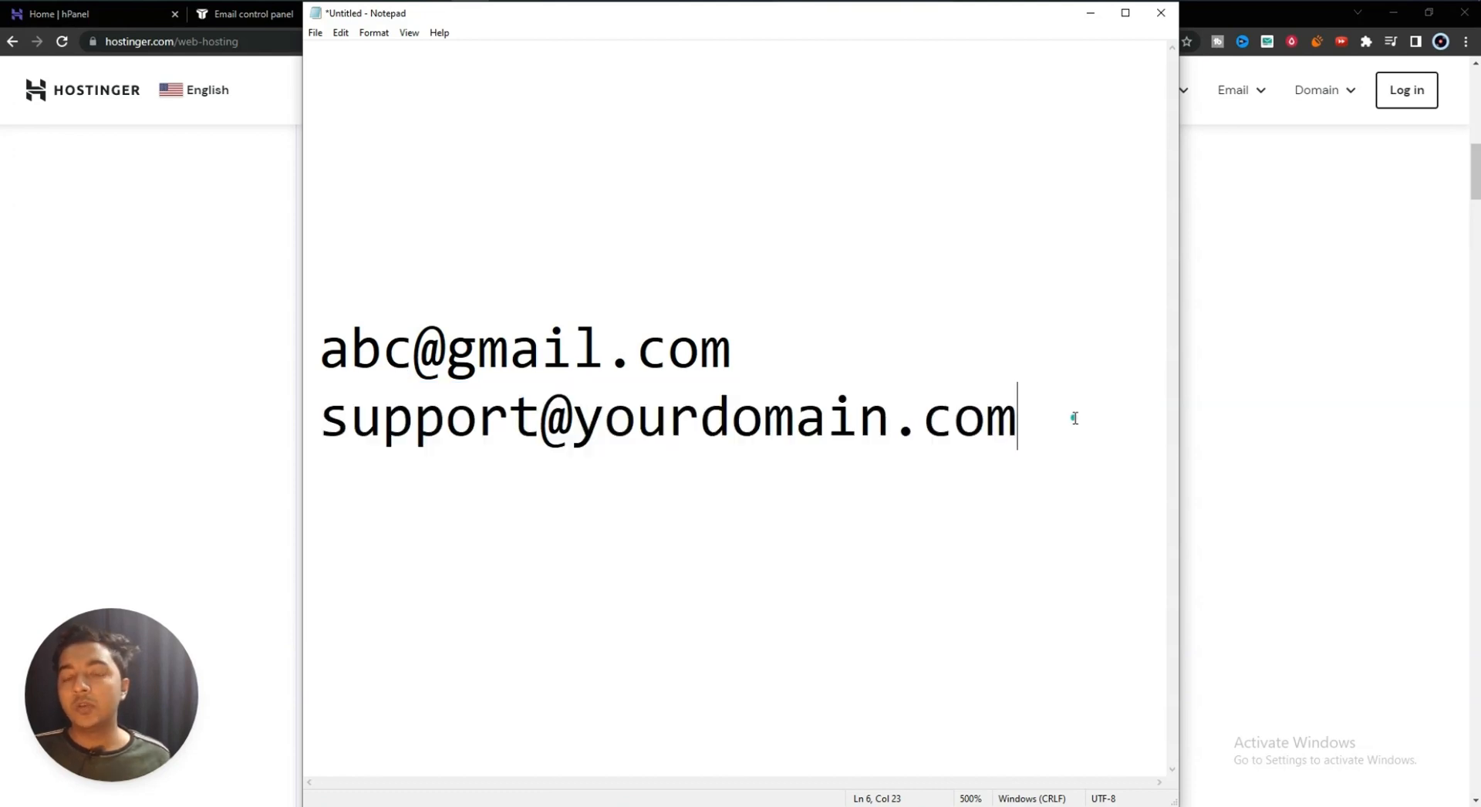
left_click(1278, 420)
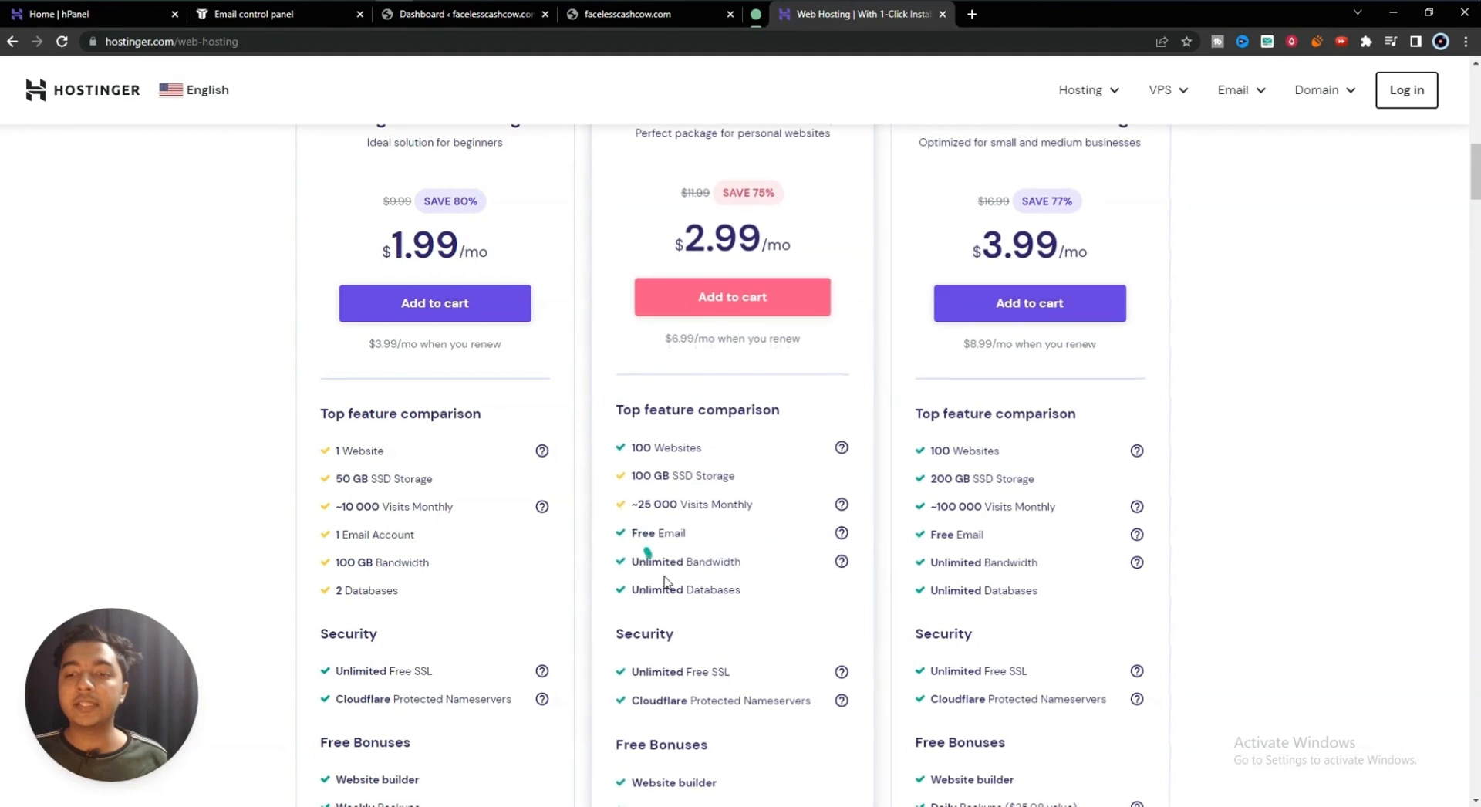
- Leave the hosting plans and switch to the 'Home | hPanel' dashboard tab
mouse_move(841, 534)
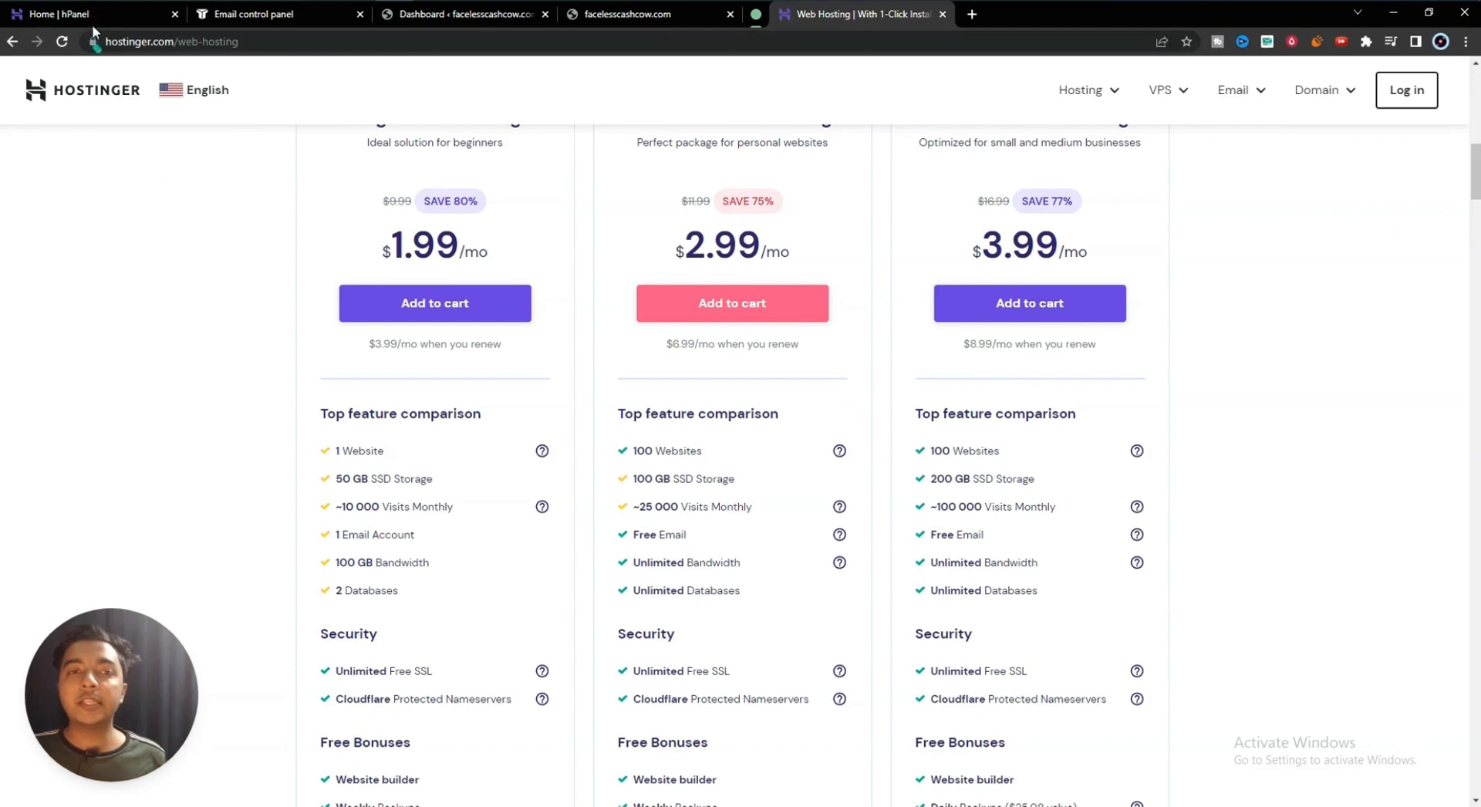
mouse_move(90, 17)
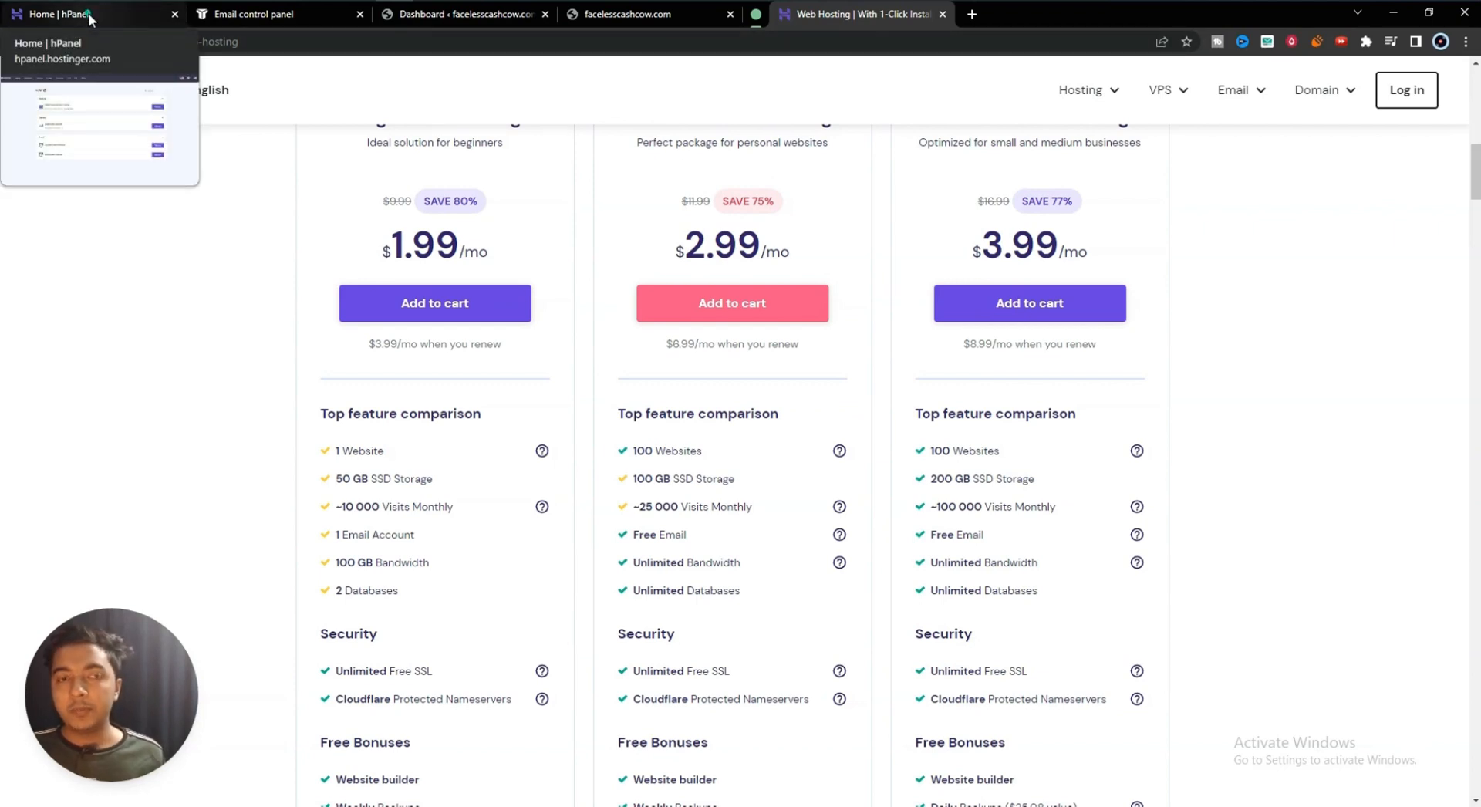
left_click(89, 17)
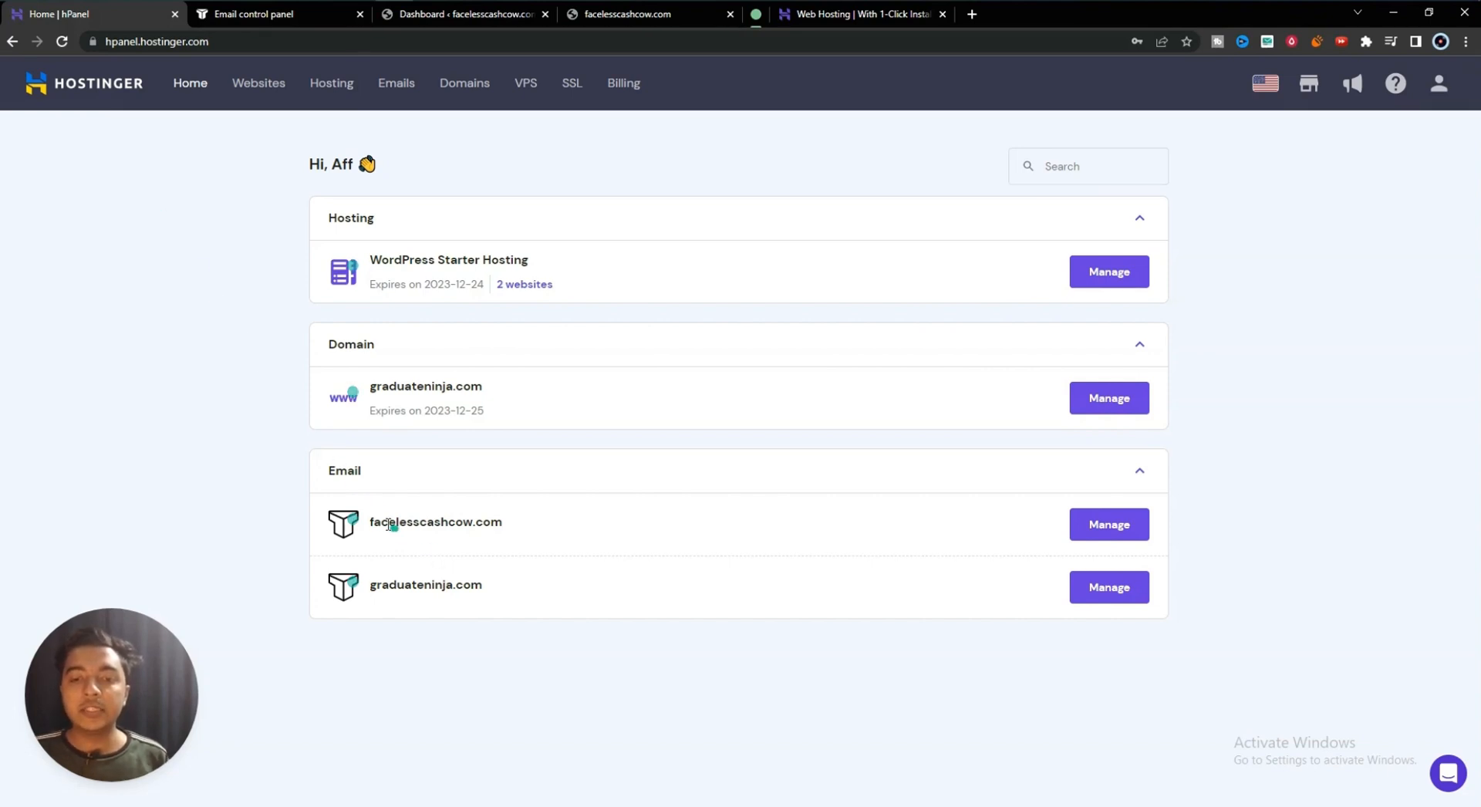
- Highlight the facelesscashcow.com and graduateninja.com email domains in the Email card
left_click_drag(372, 522, 527, 525)
left_click(211, 511)
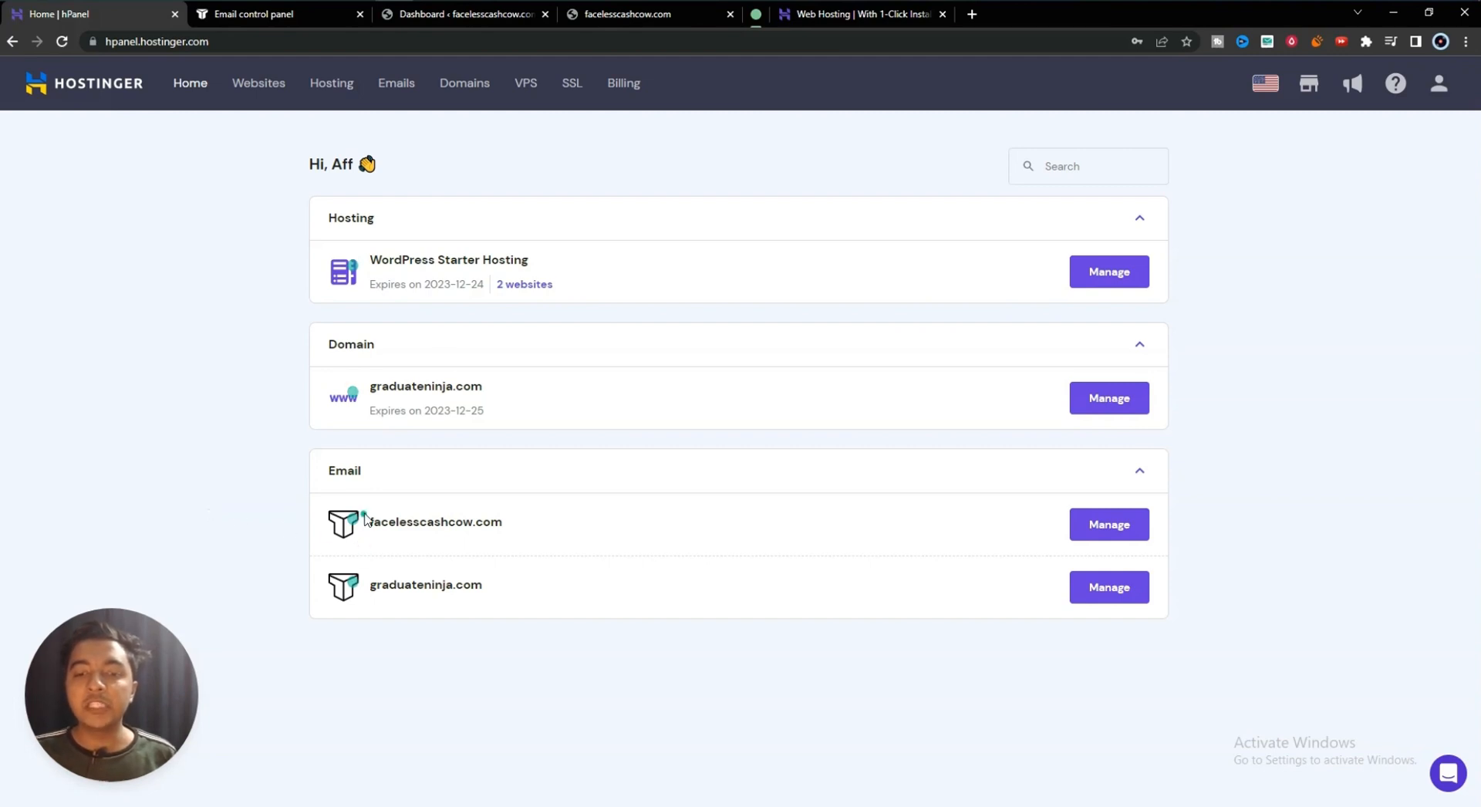
left_click_drag(369, 522, 523, 519)
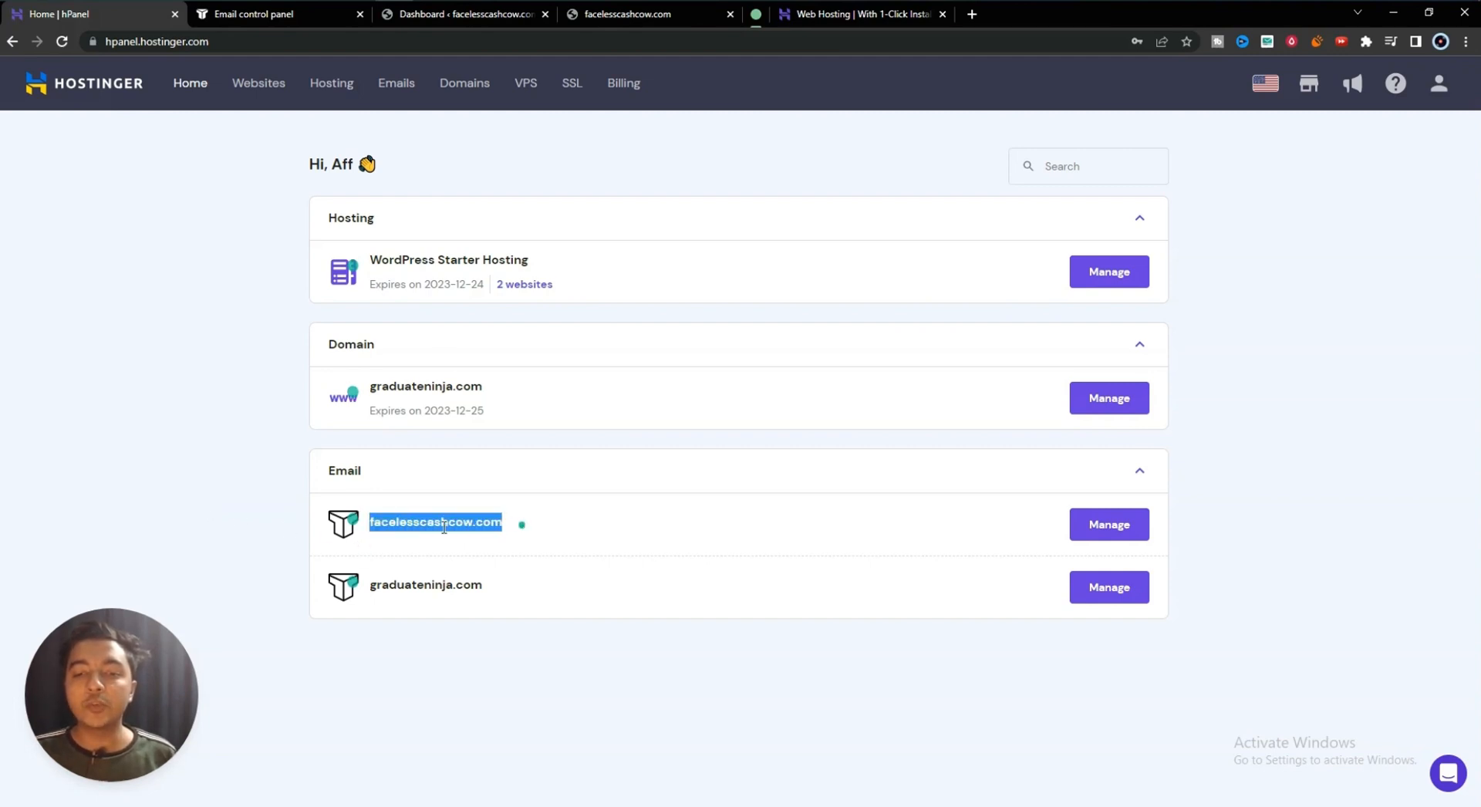
left_click(274, 497)
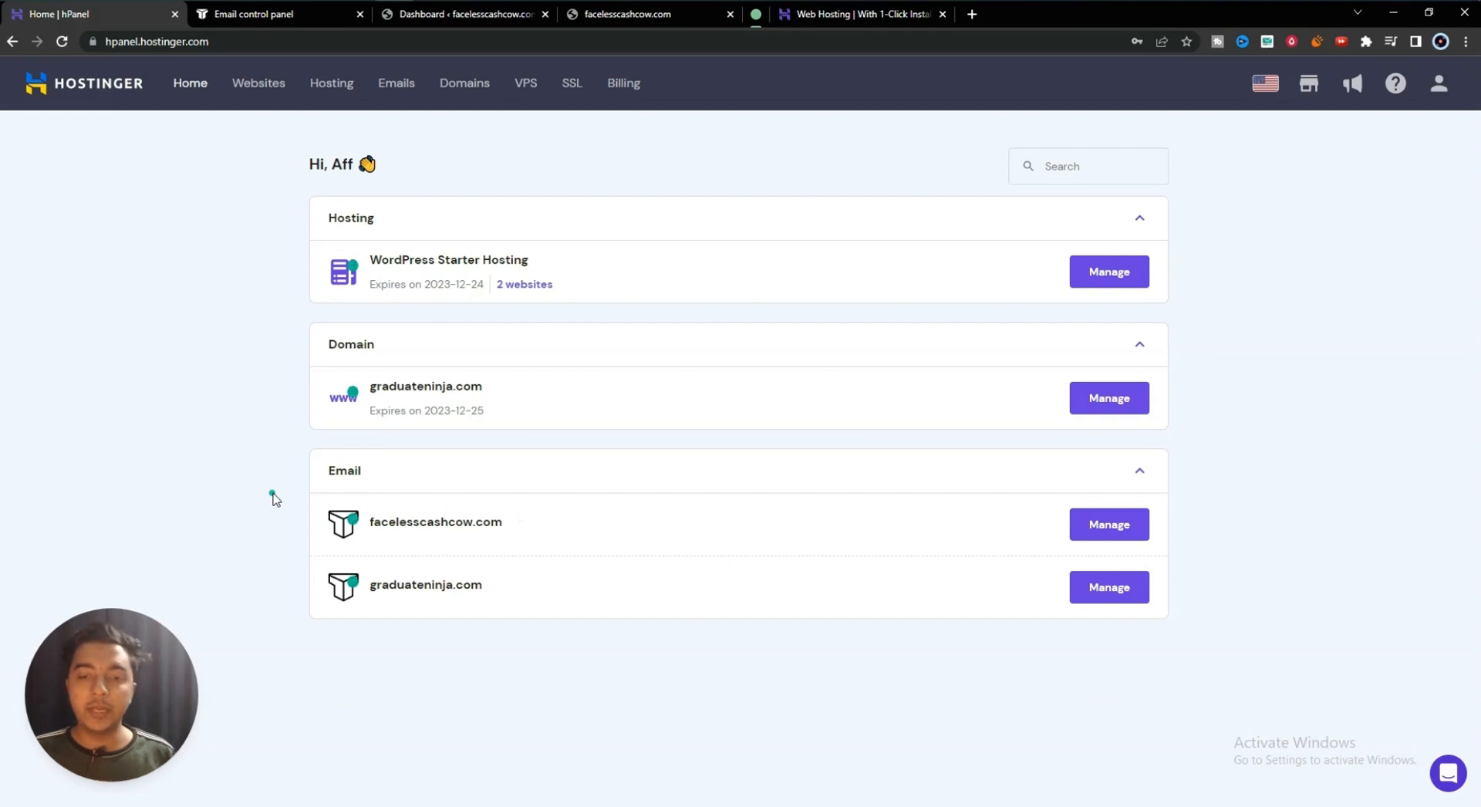
left_click_drag(370, 584, 500, 589)
left_click(500, 588)
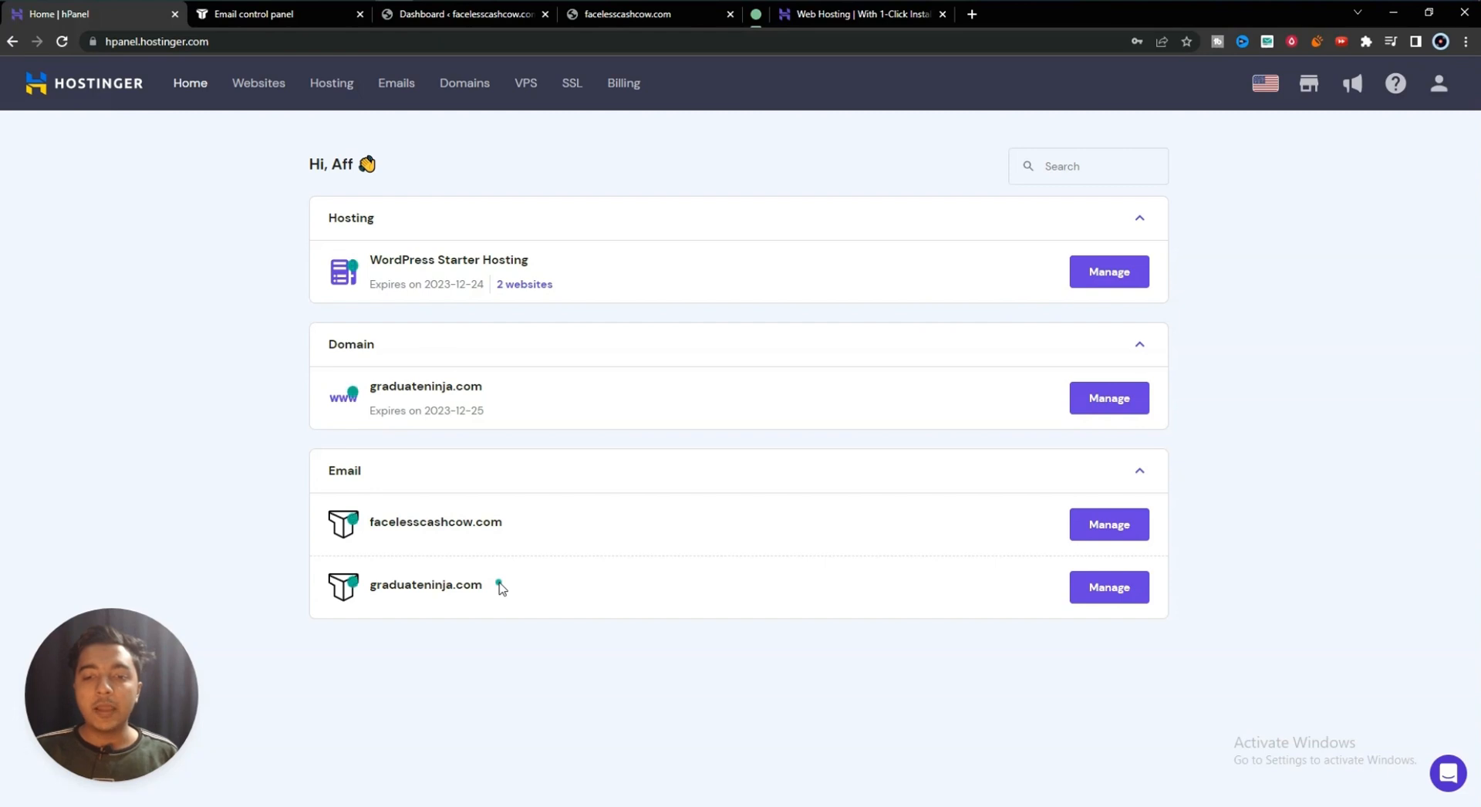
left_click_drag(483, 592, 371, 583)
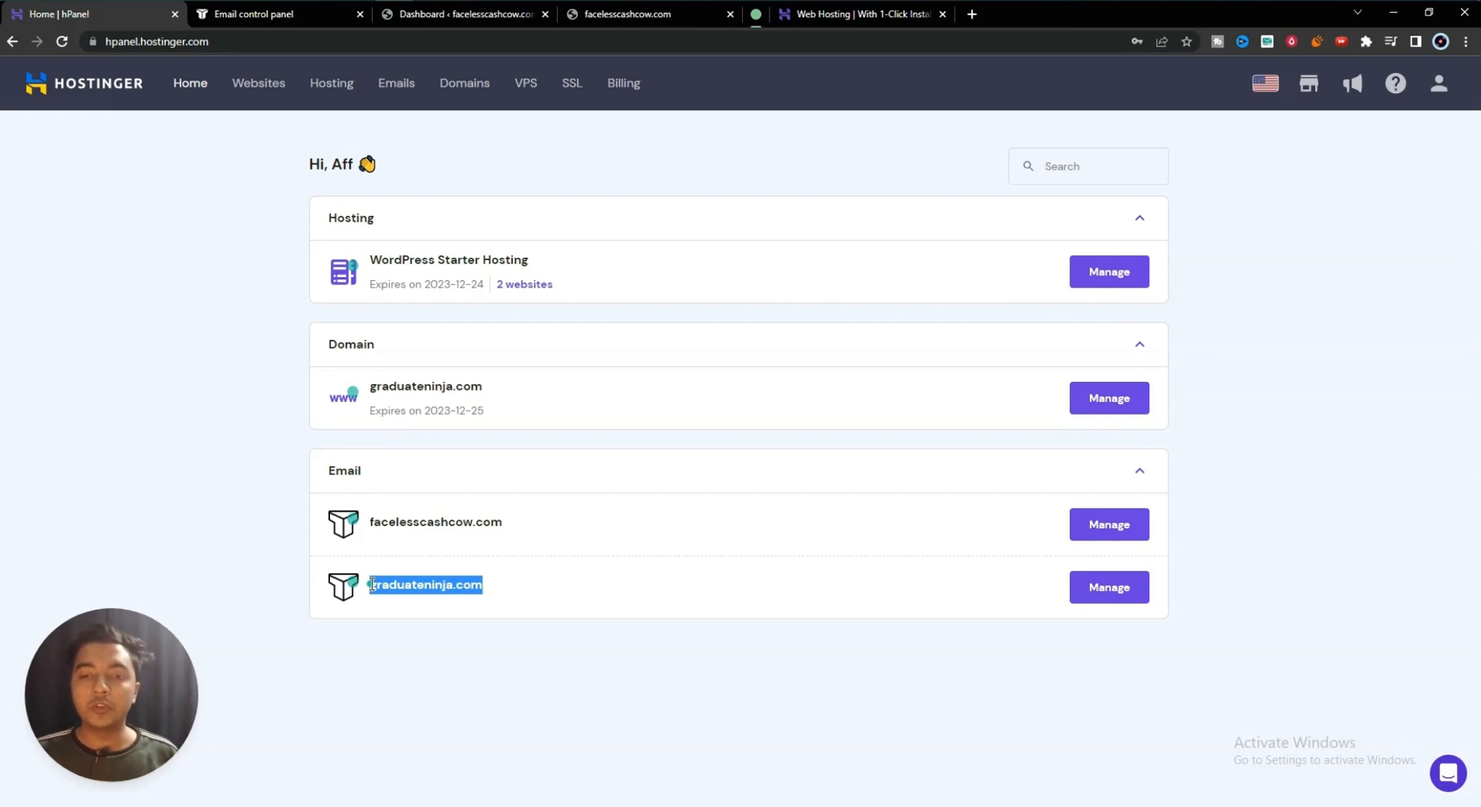
triple_click(418, 589)
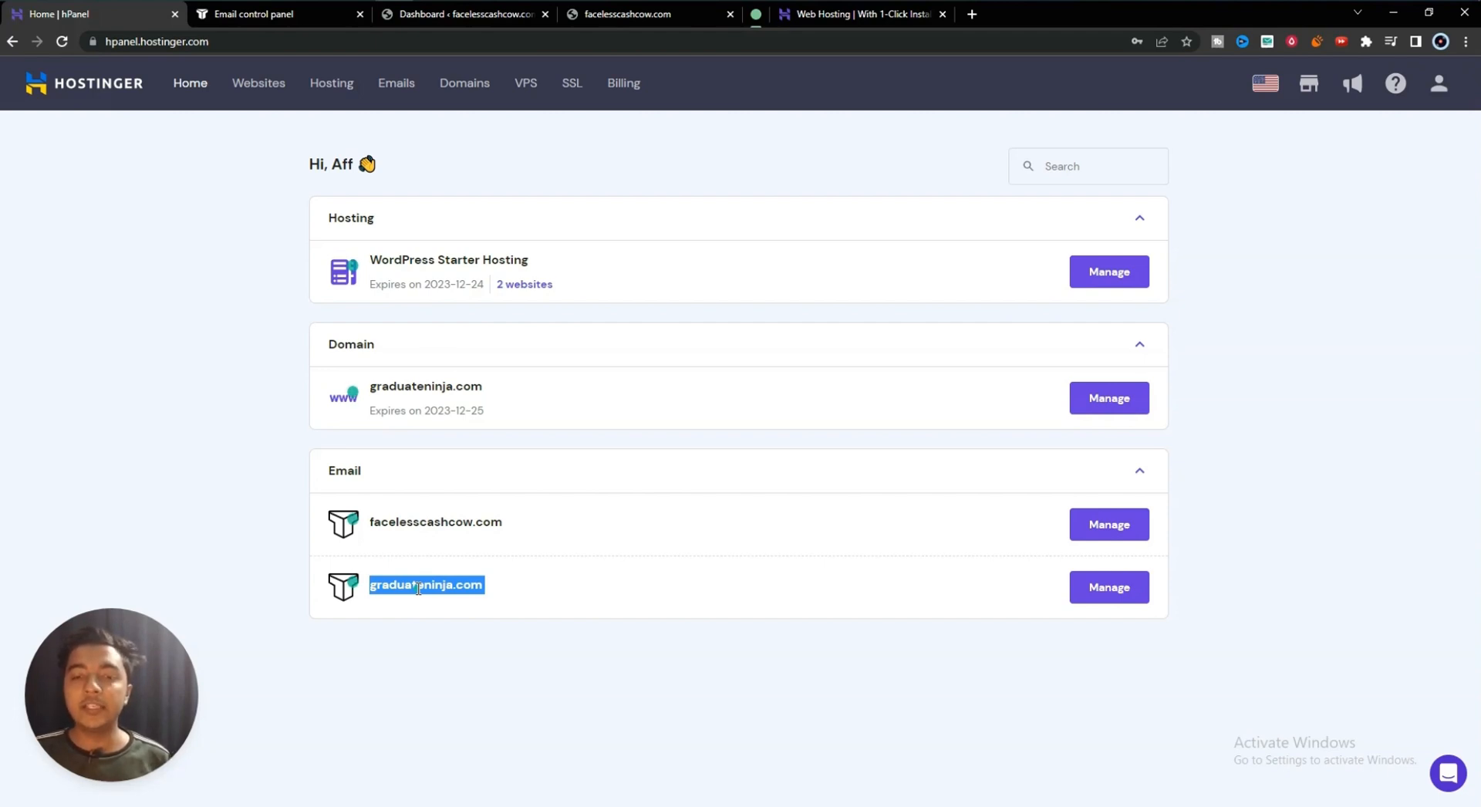
- Highlight facelesscashcow.com once more, then go to the Emails section
triple_click(425, 531)
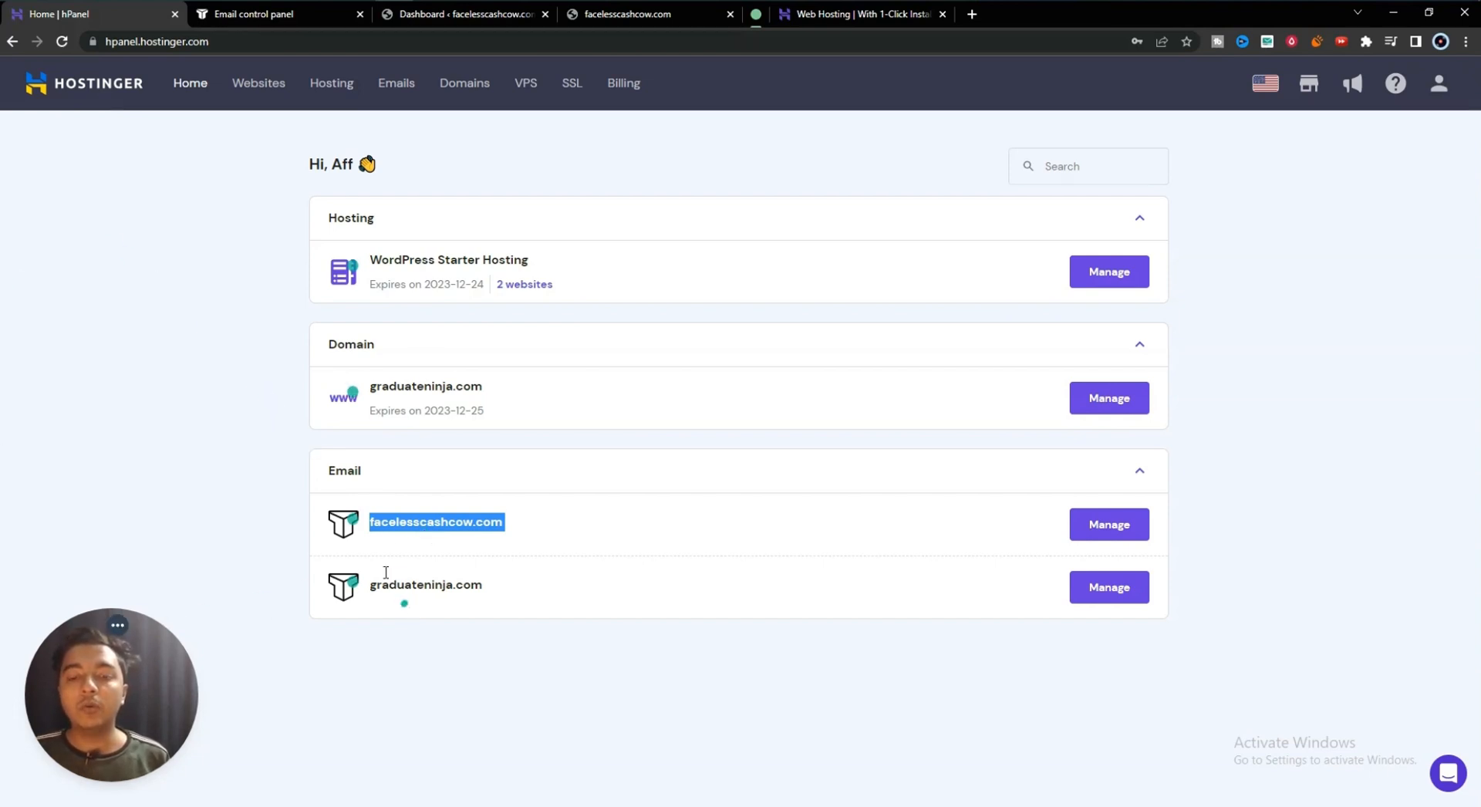
left_click(202, 300)
left_click(412, 89)
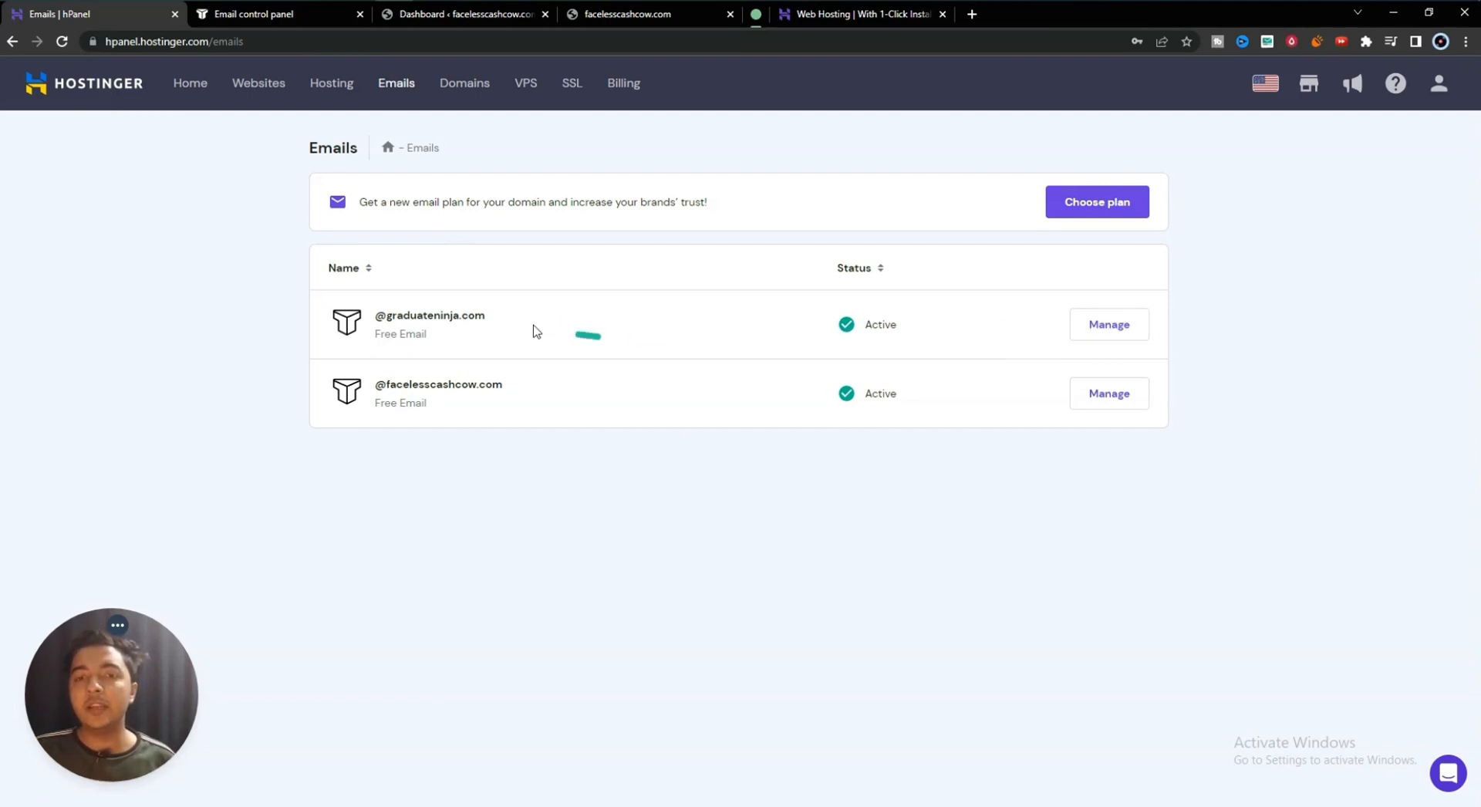
triple_click(438, 315)
left_click(1338, 323)
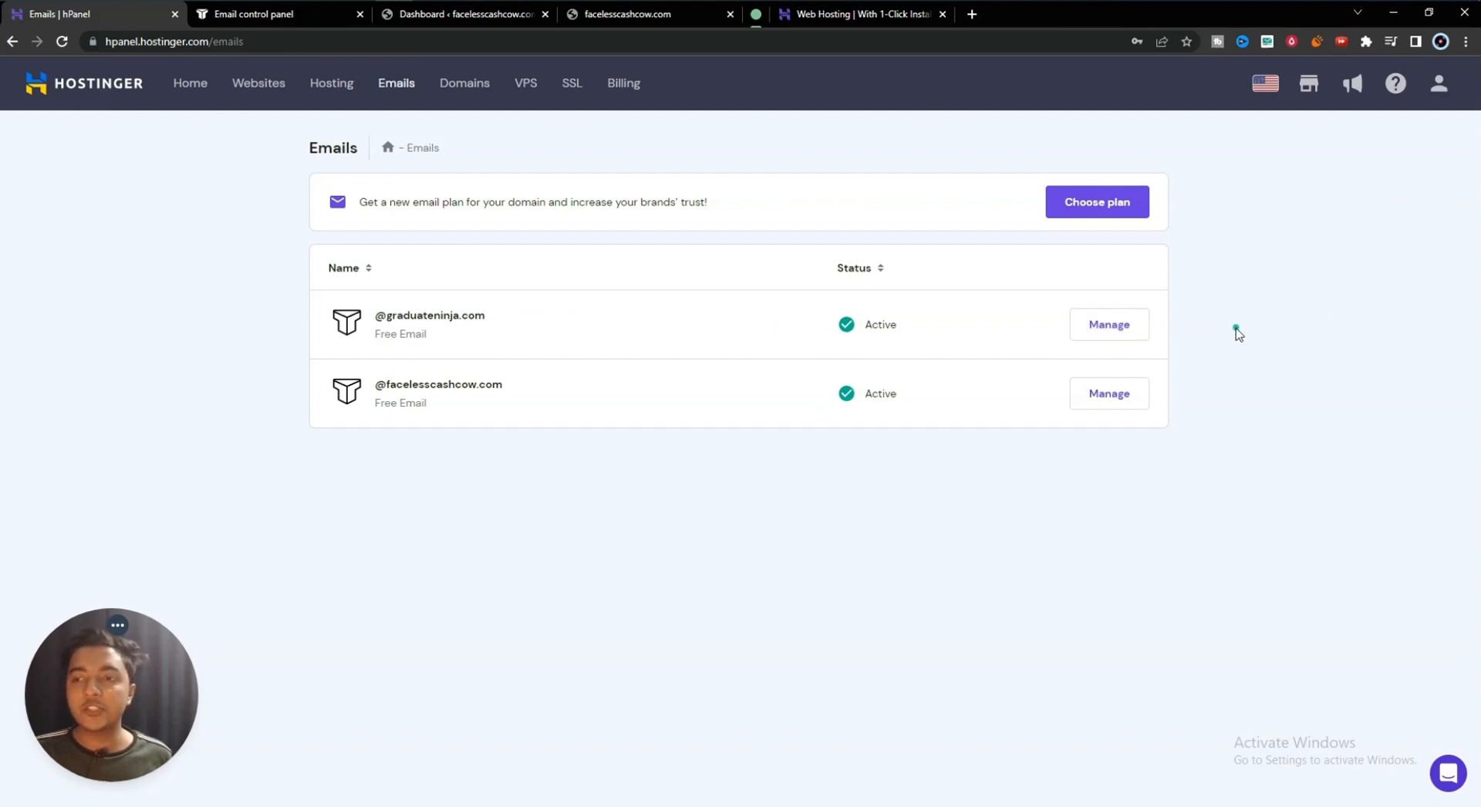
left_click(1086, 336)
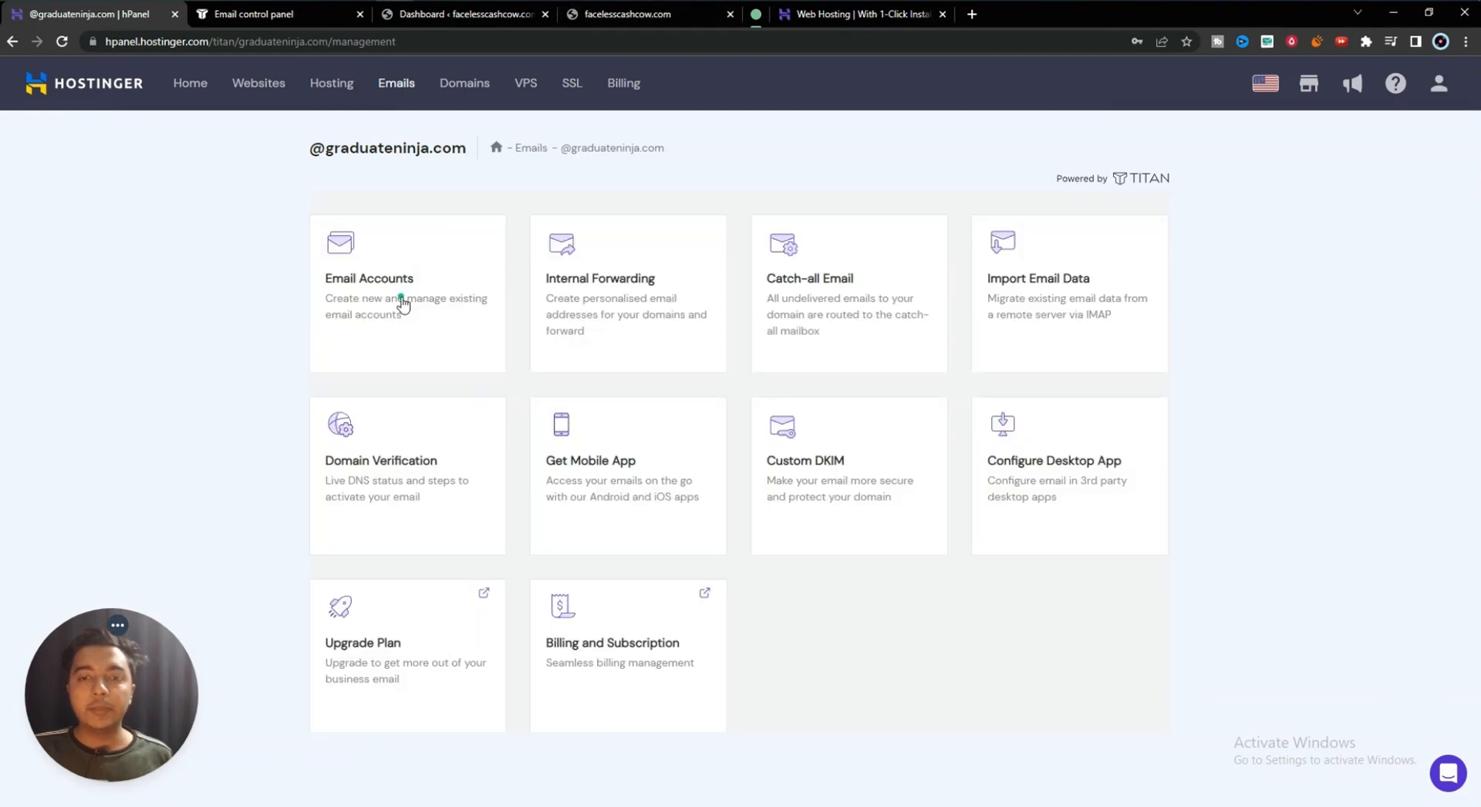
- In Email Accounts, highlight the existing support mailbox, then start a new email account
left_click(401, 300)
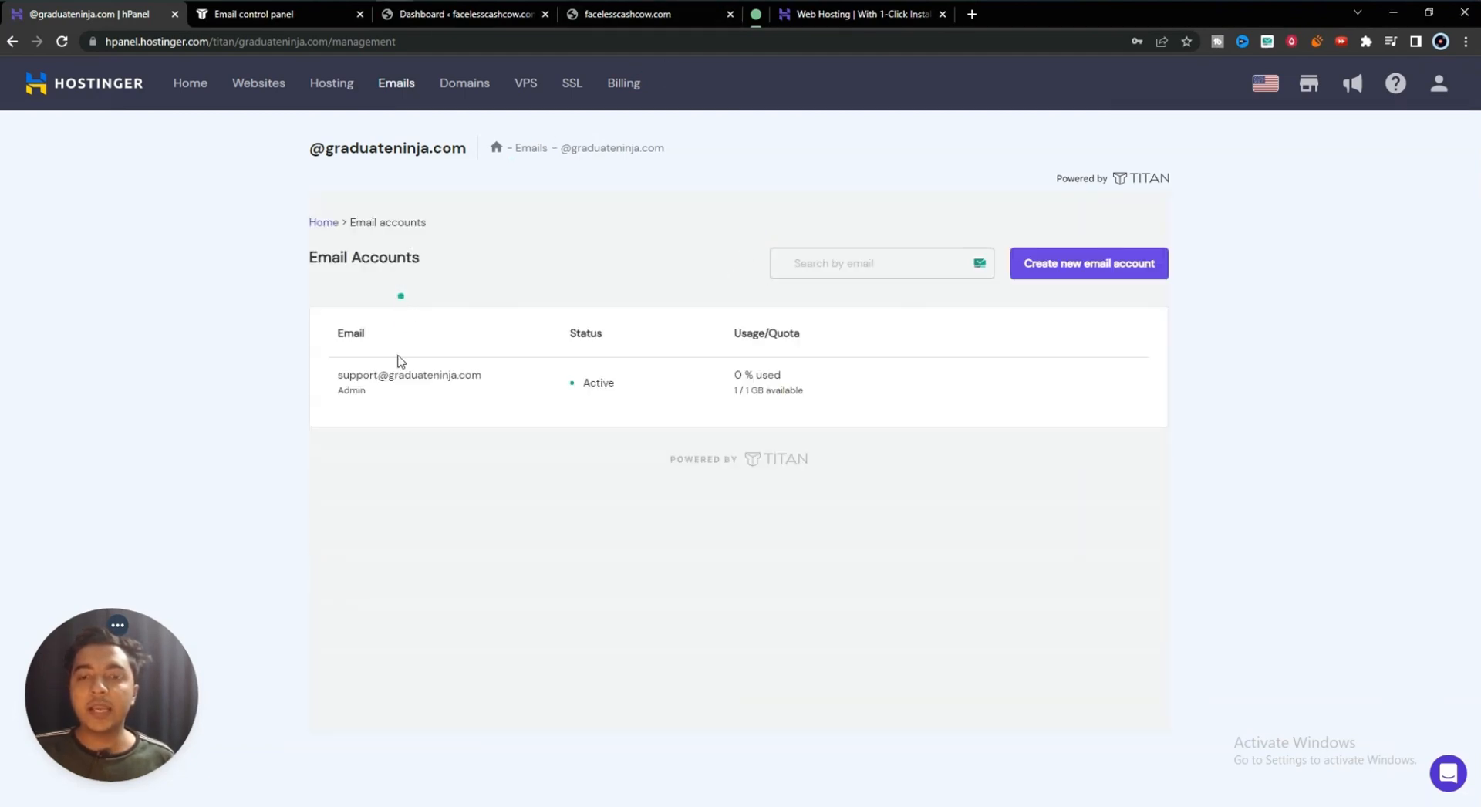
left_click_drag(338, 379, 489, 382)
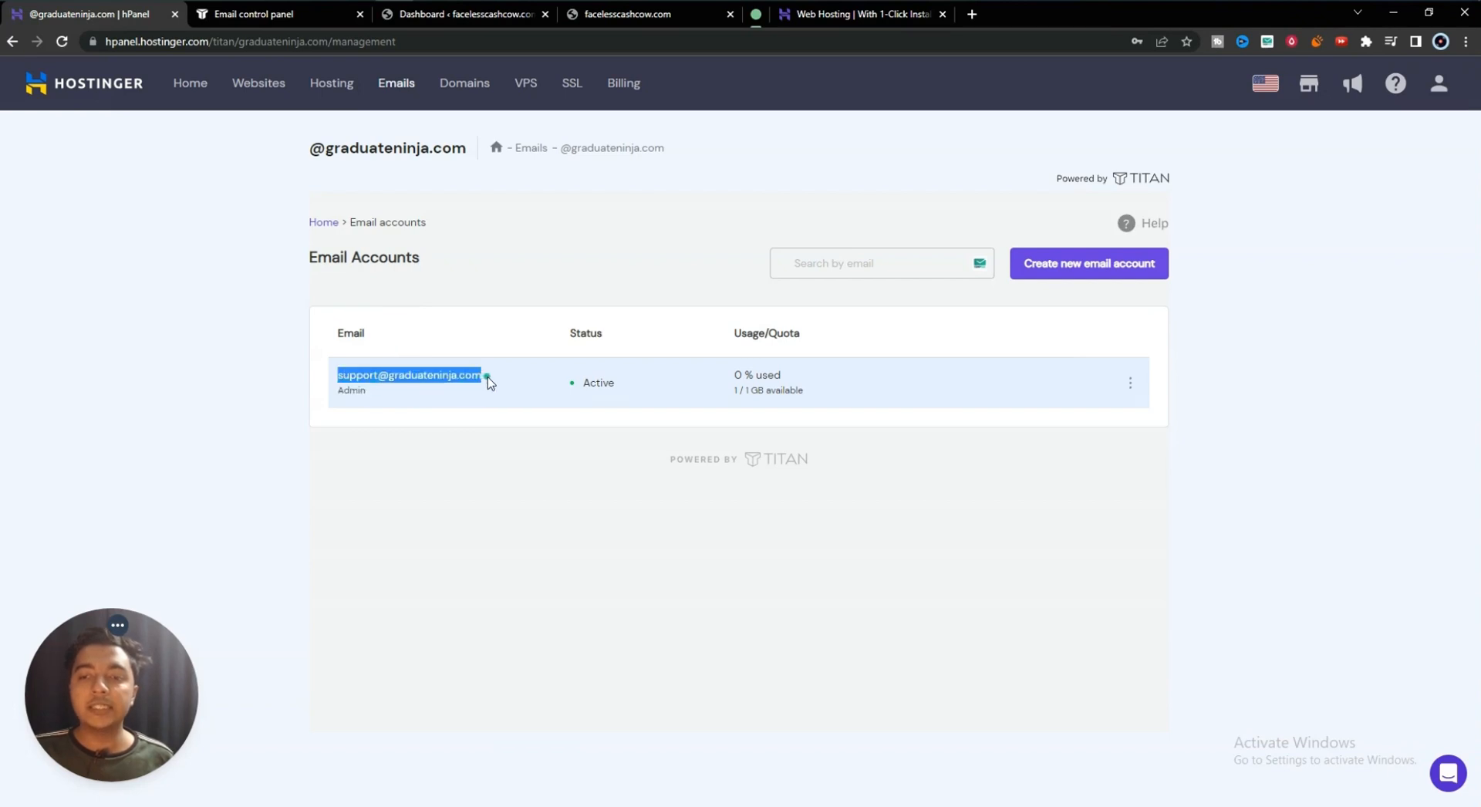
left_click(507, 482)
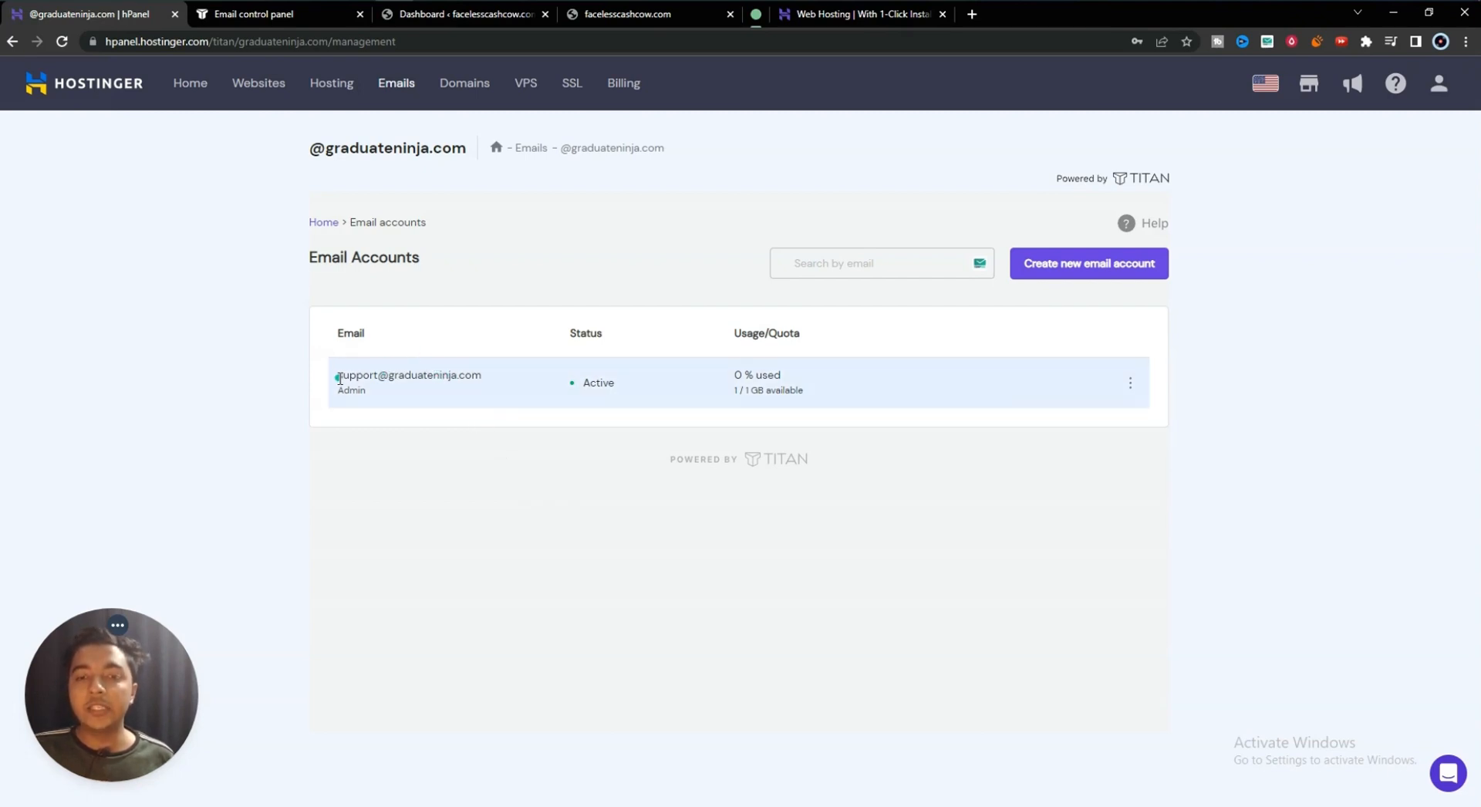
left_click_drag(338, 377, 486, 377)
key("ctrl+c")
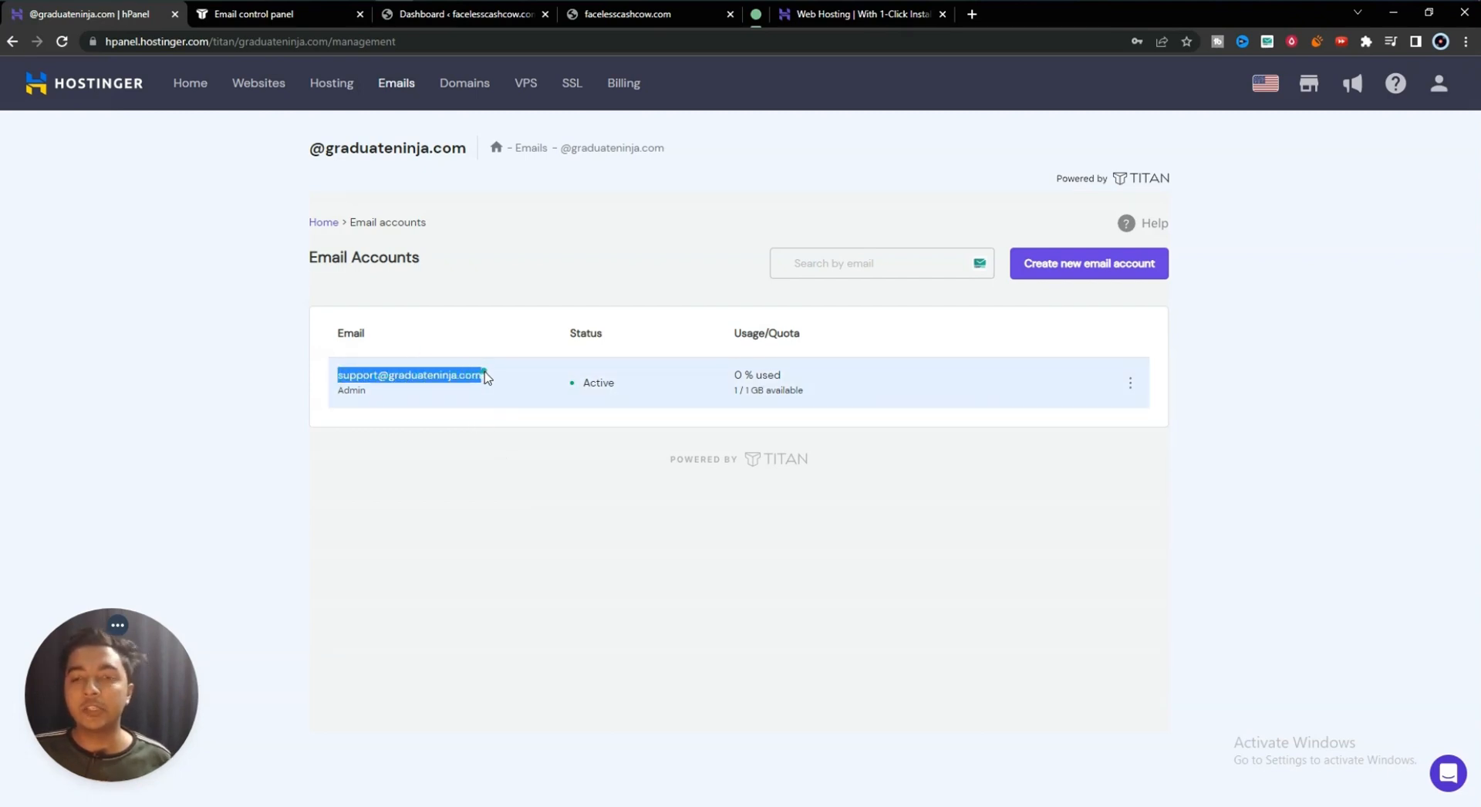
left_click(486, 377)
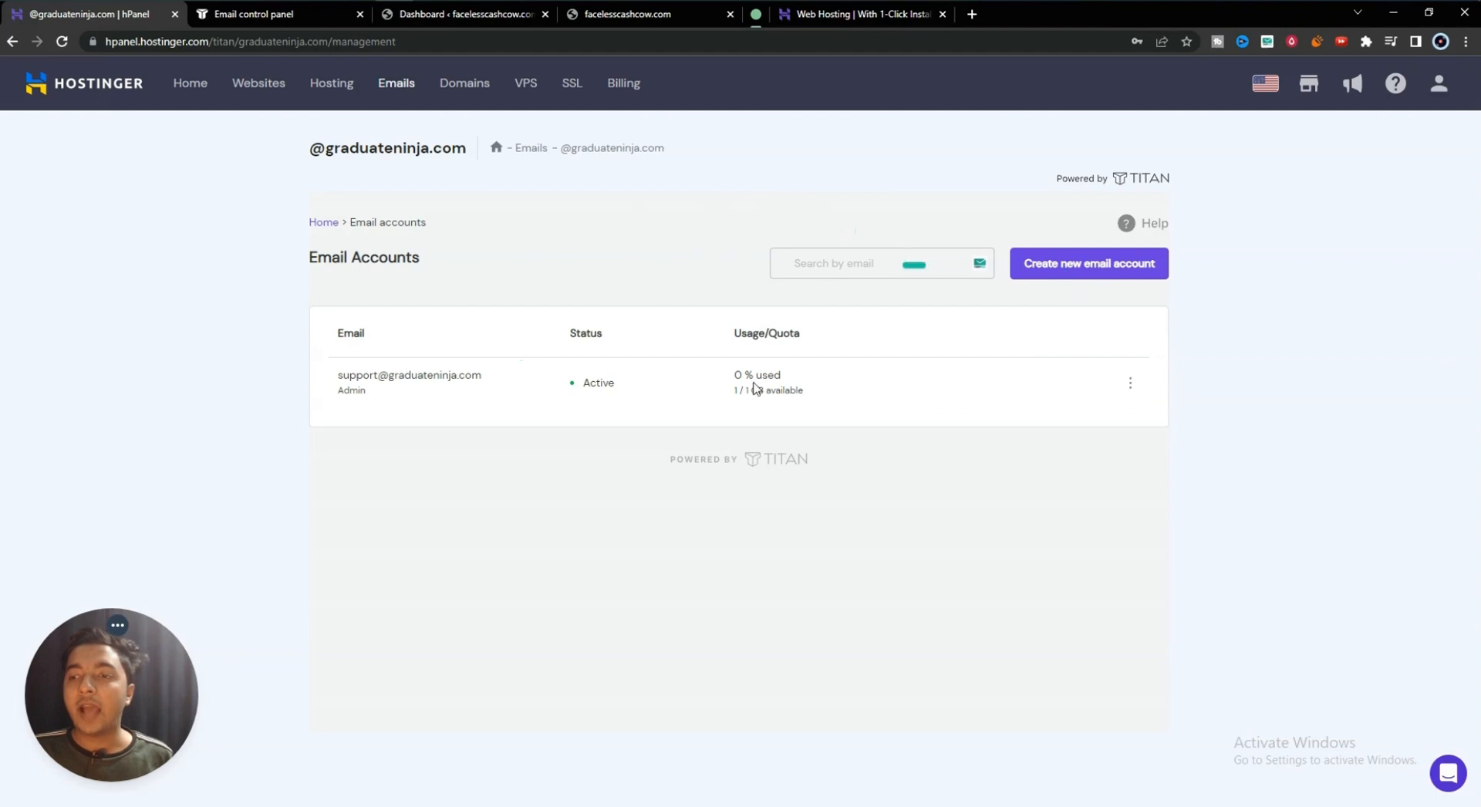
left_click(1085, 271)
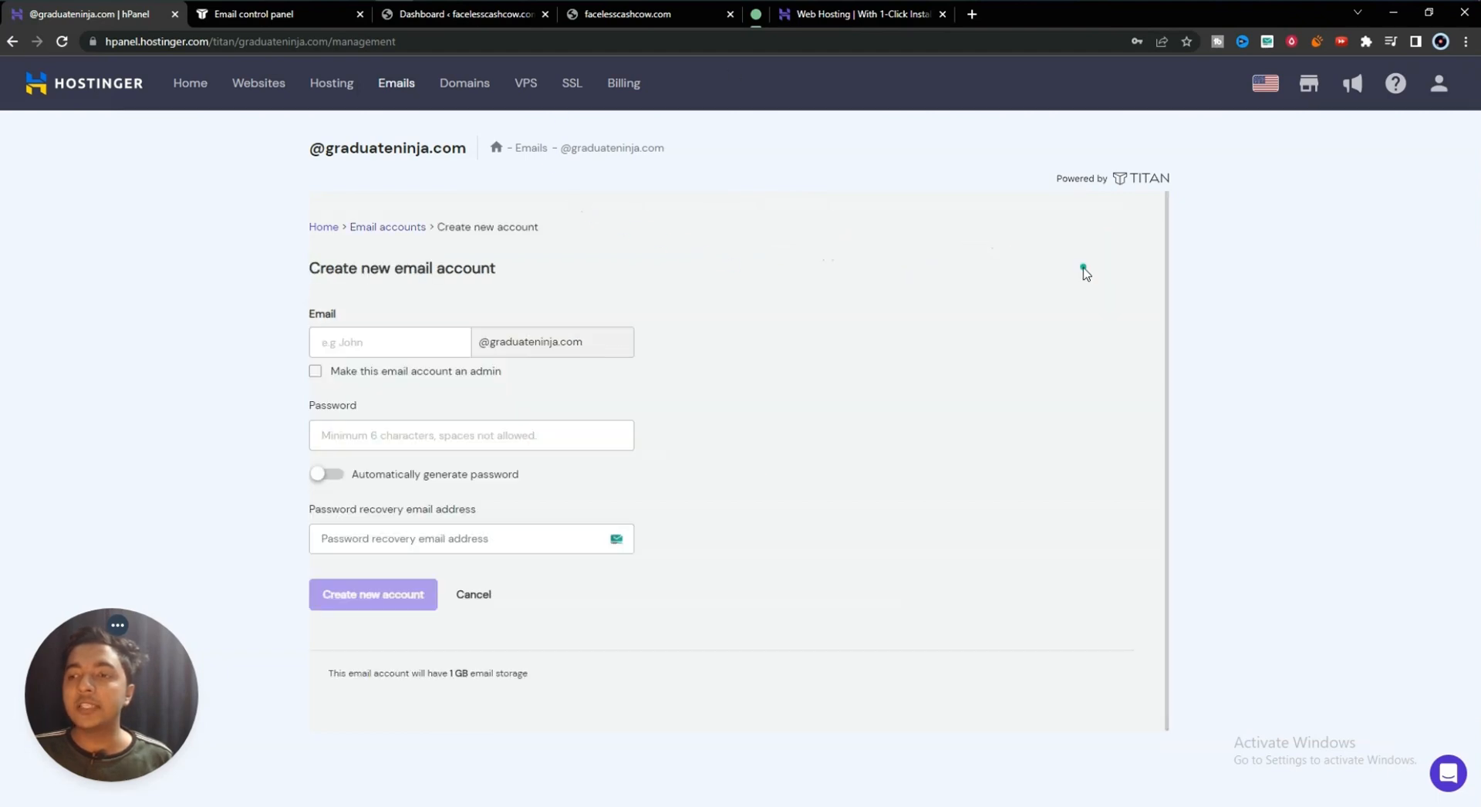
- Create the non-admin 'help' mailbox on graduateninja.com with a password and pasted recovery email
left_click(377, 342)
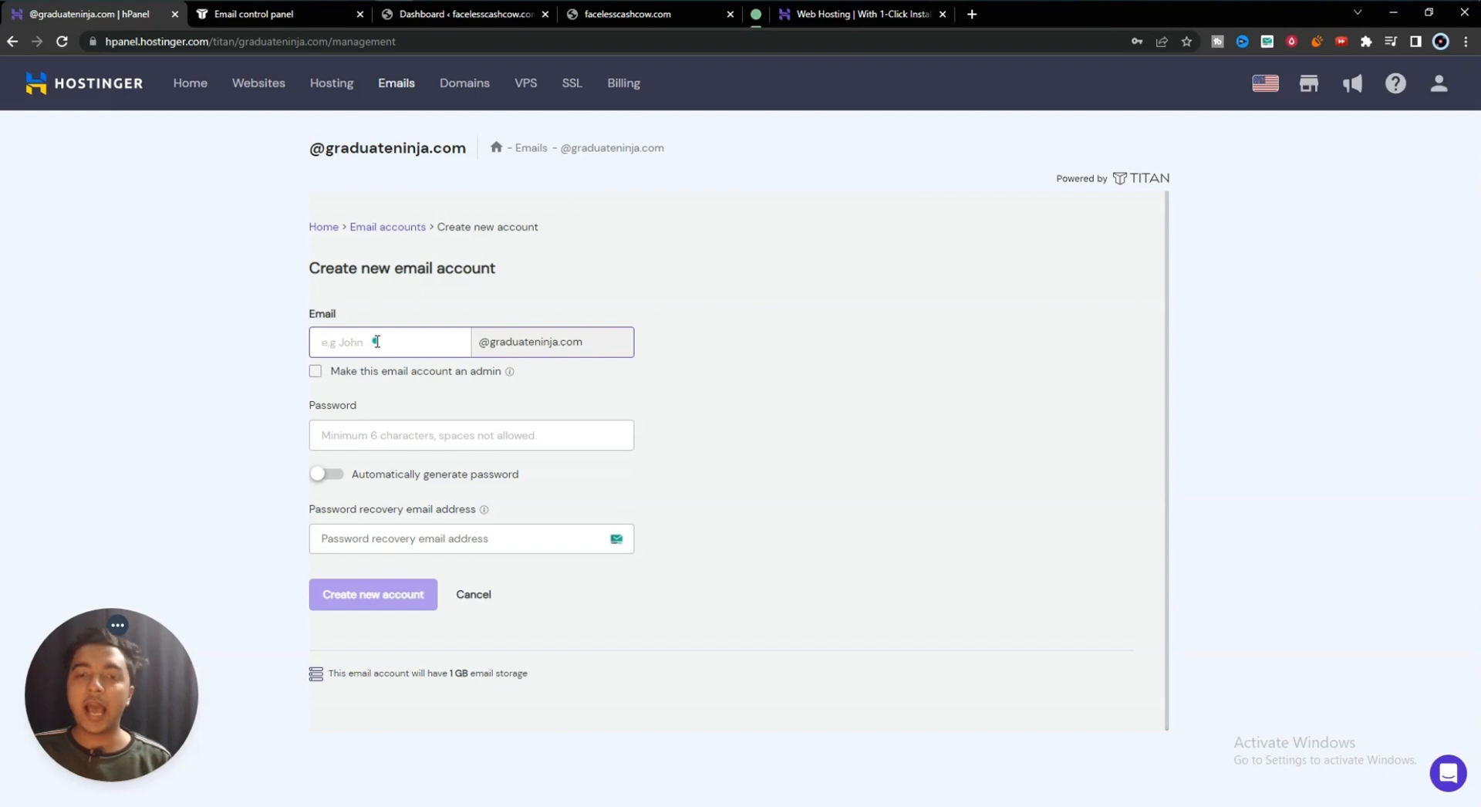
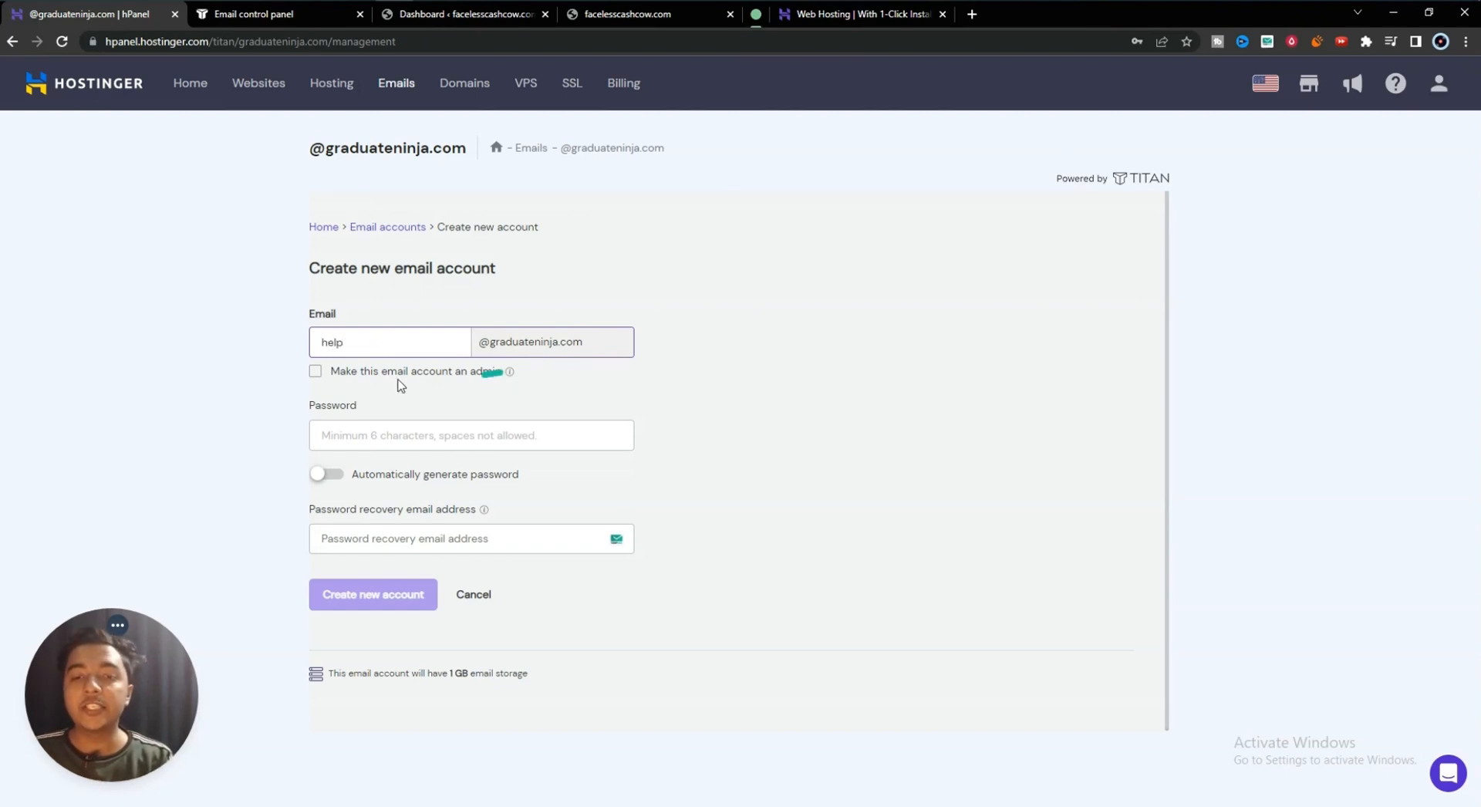
mouse_move(487, 342)
left_mouse_down()
mouse_move(686, 346)
mouse_move(465, 332)
left_mouse_up()
double_click(353, 337)
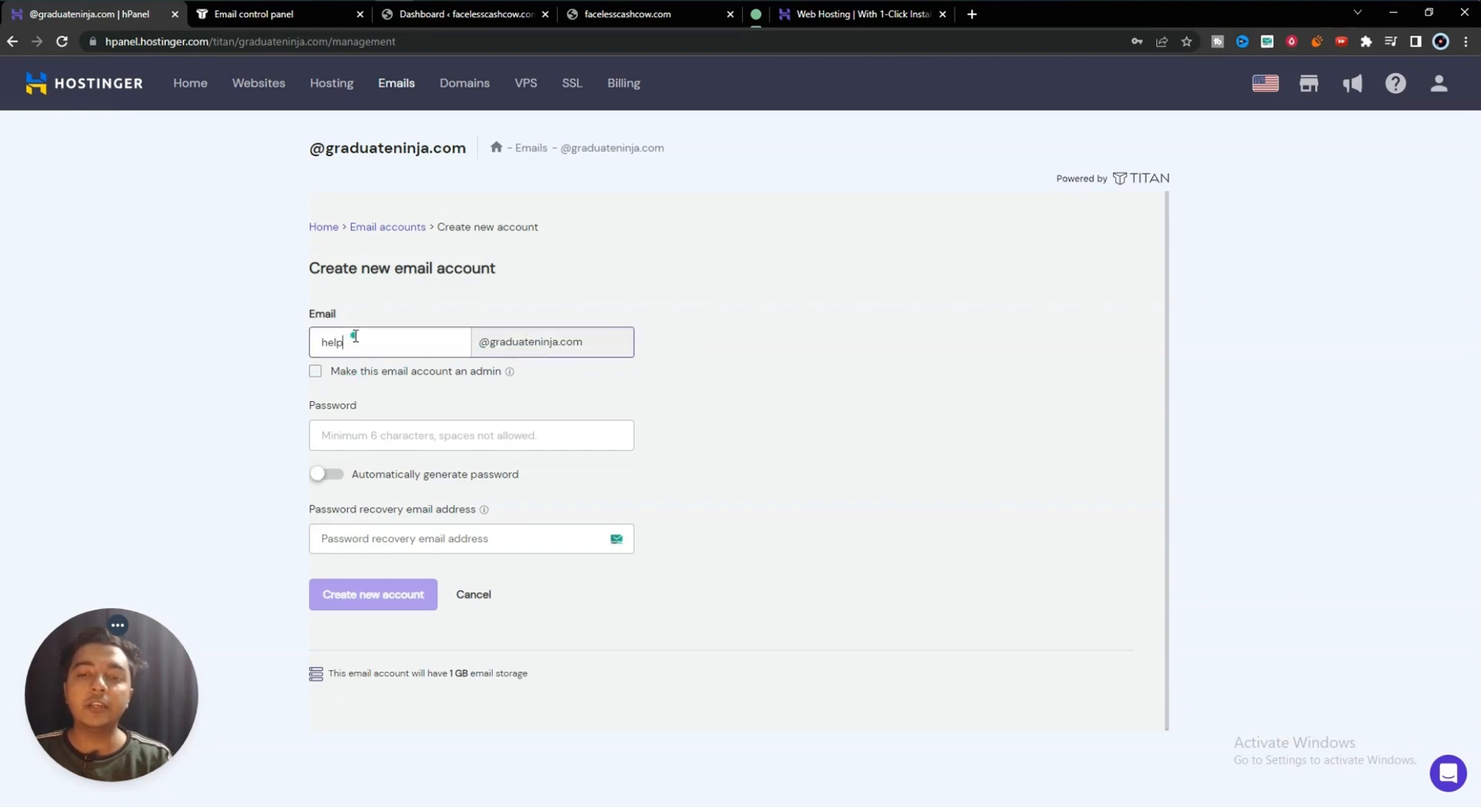
left_click(318, 378)
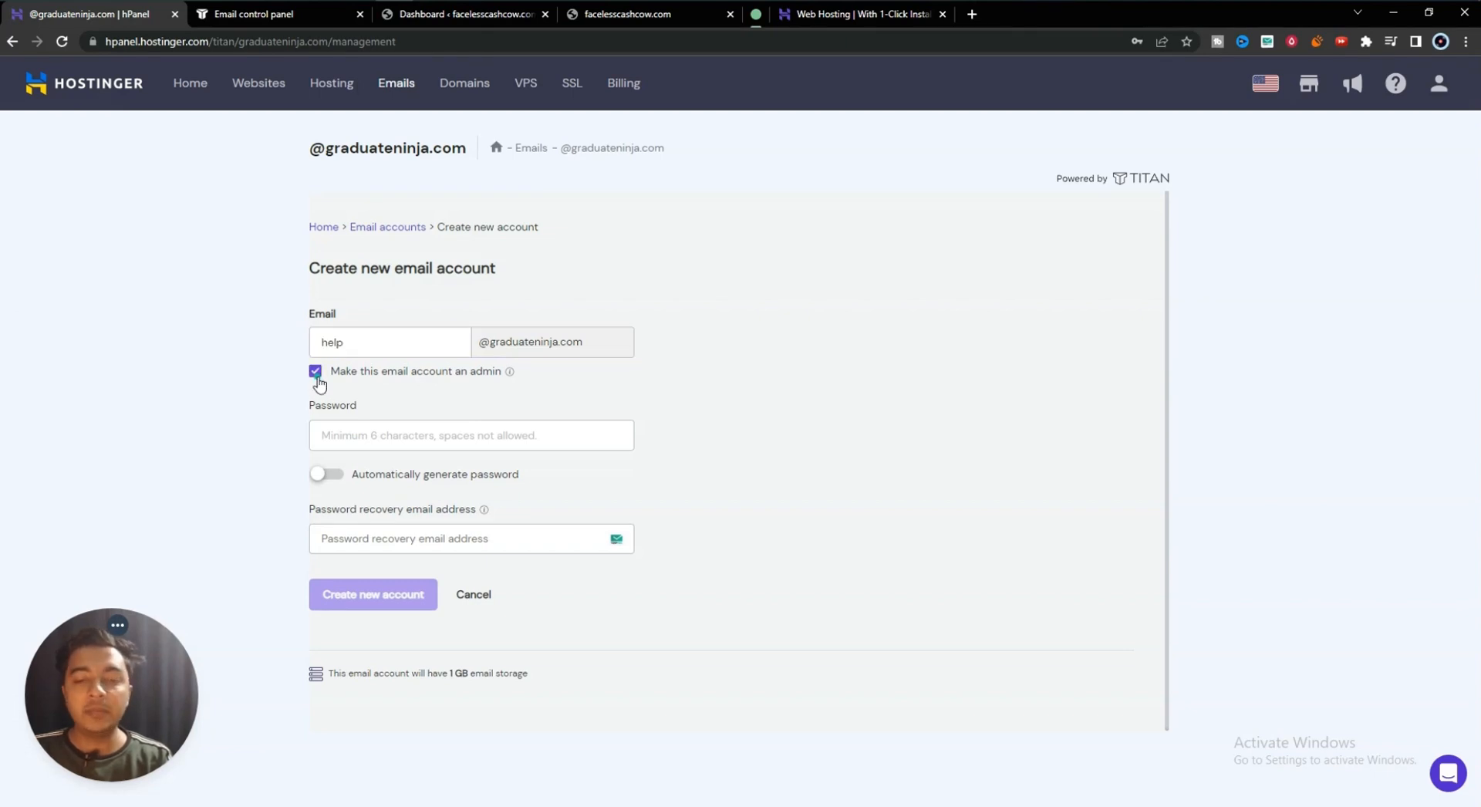
left_click(317, 378)
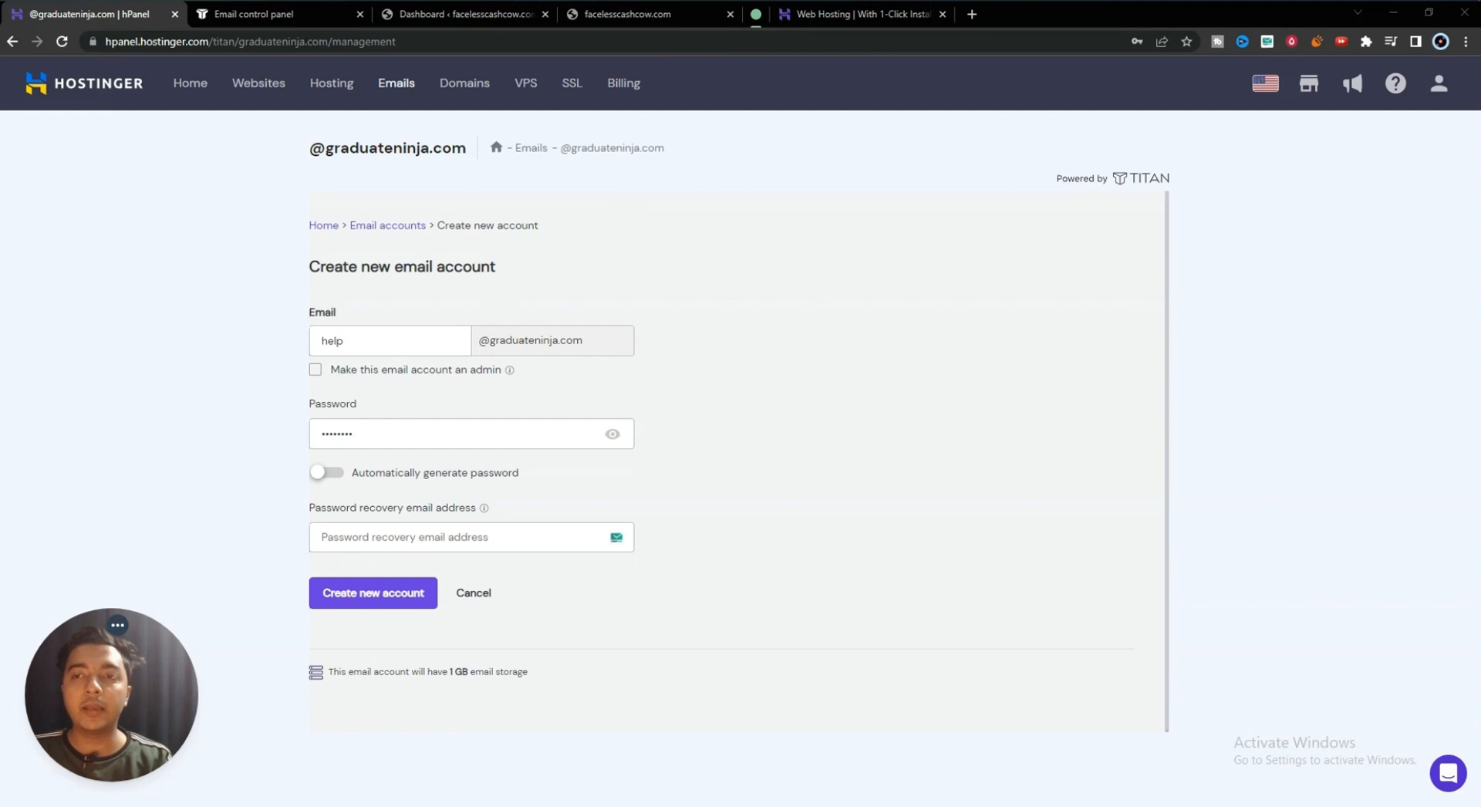
key("ctrl+v")
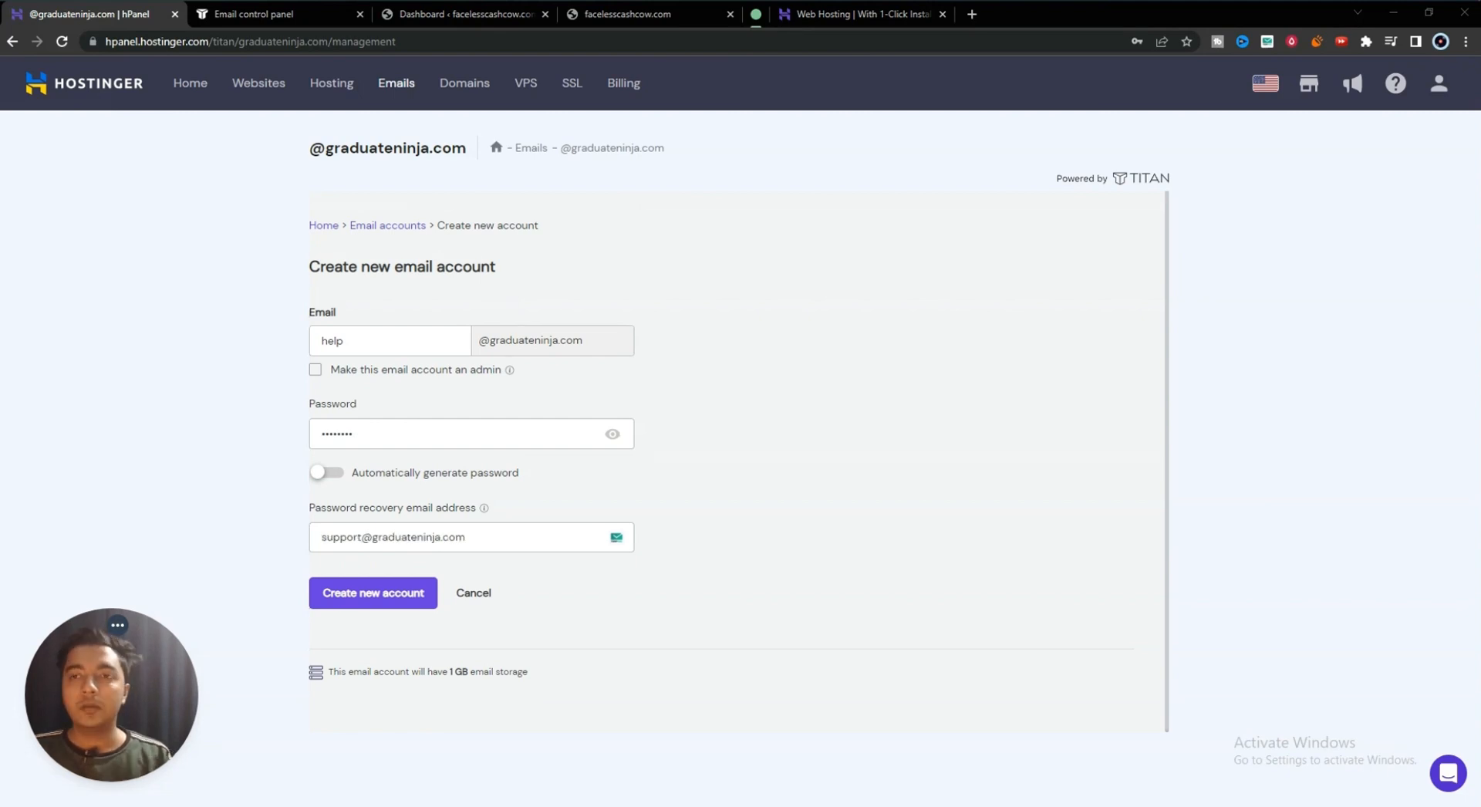
left_click(374, 601)
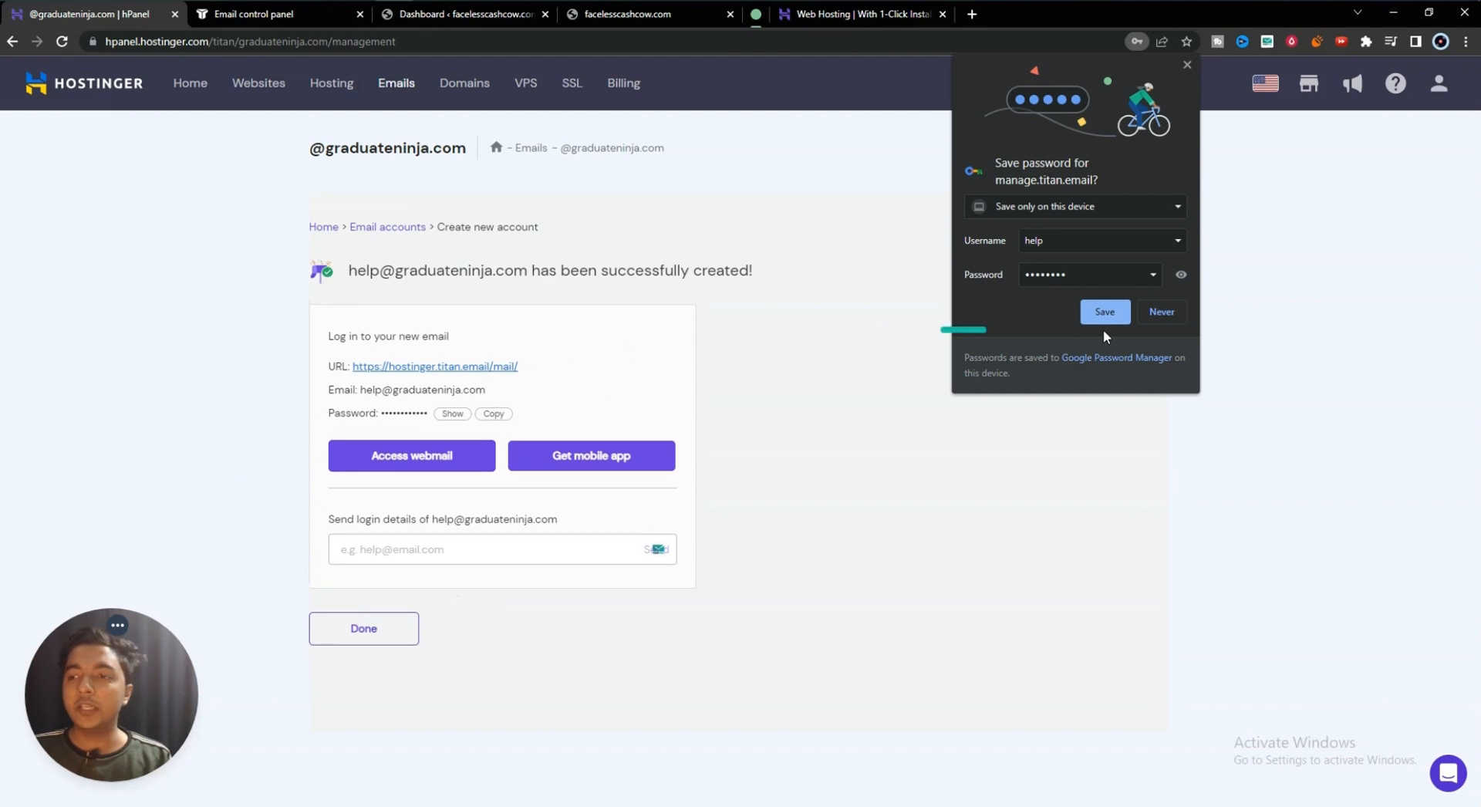
- Decline saving the password and open the webmail login link in a new tab
left_click(1161, 312)
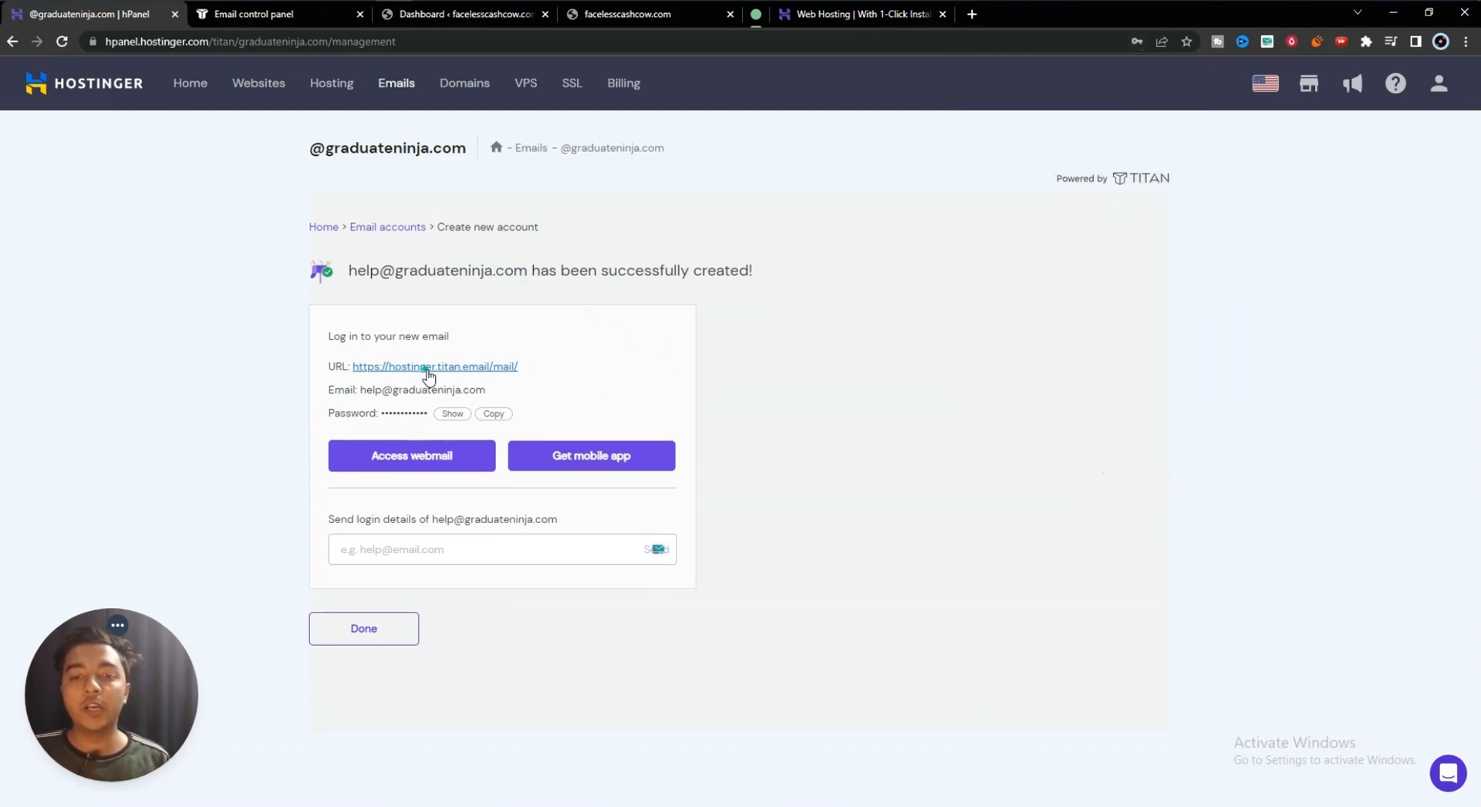
left_click(427, 368)
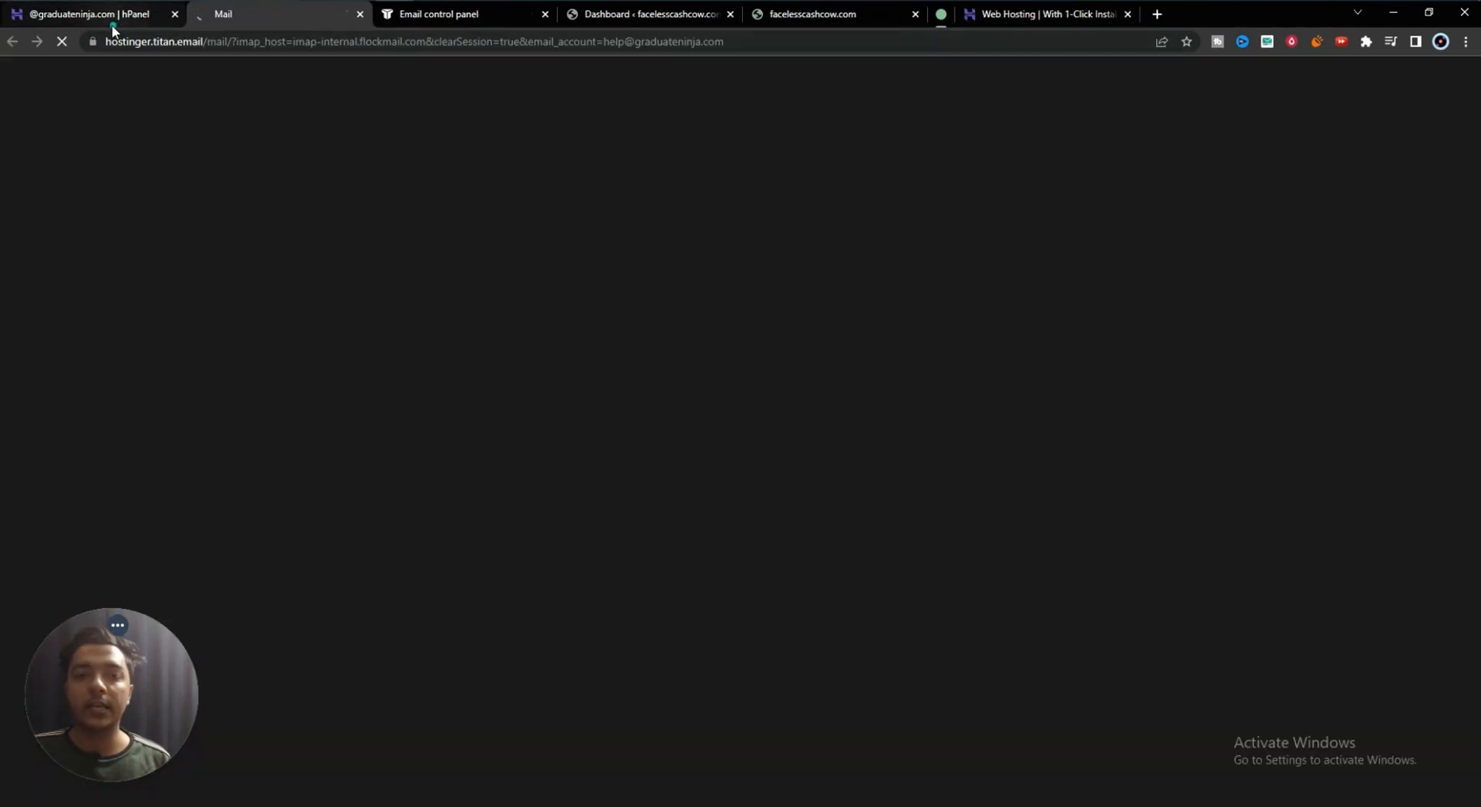
left_click(112, 23)
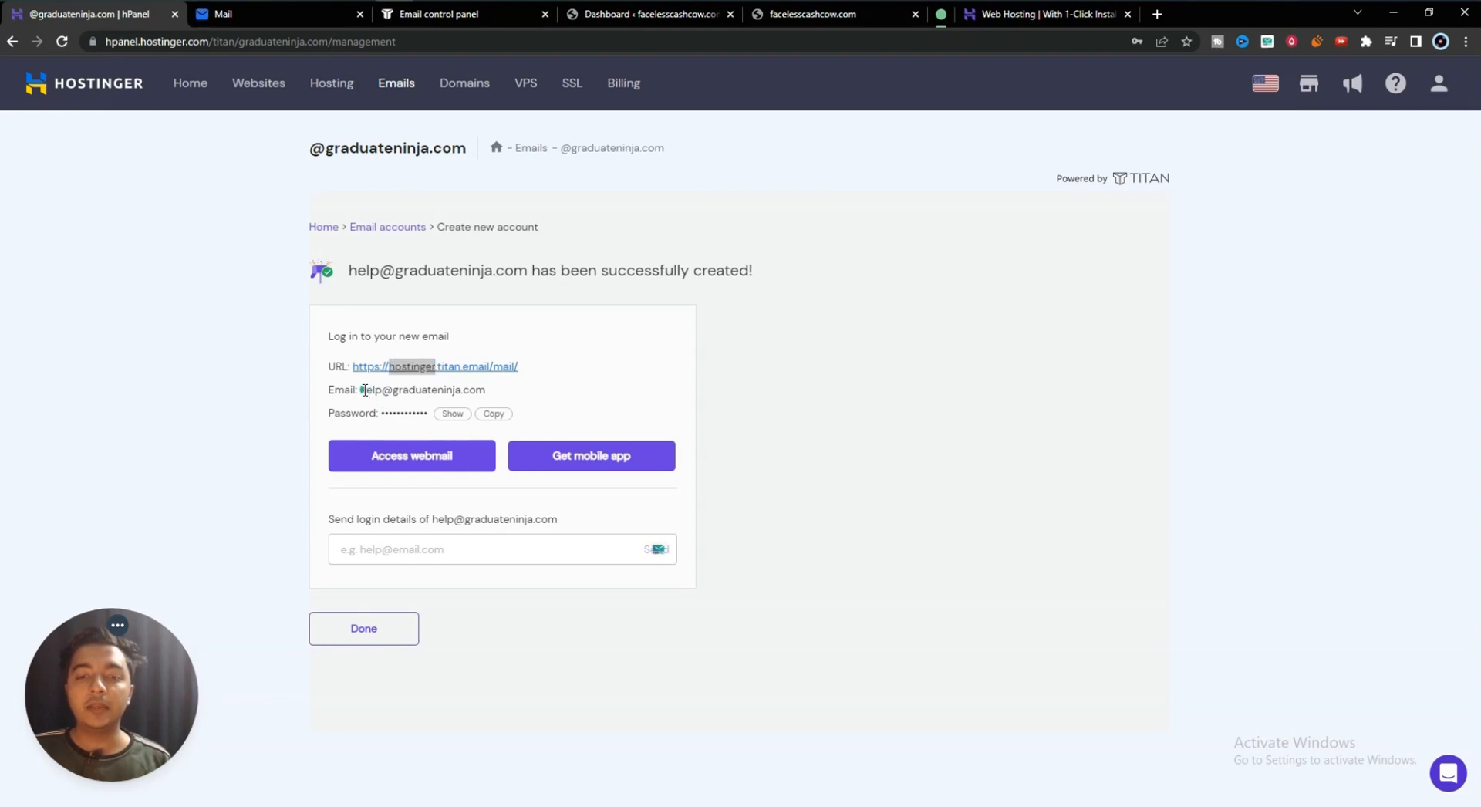
- Copy the new mailbox's email address and password, then switch to the webmail login page
left_click_drag(364, 390, 503, 400)
right_click(503, 399)
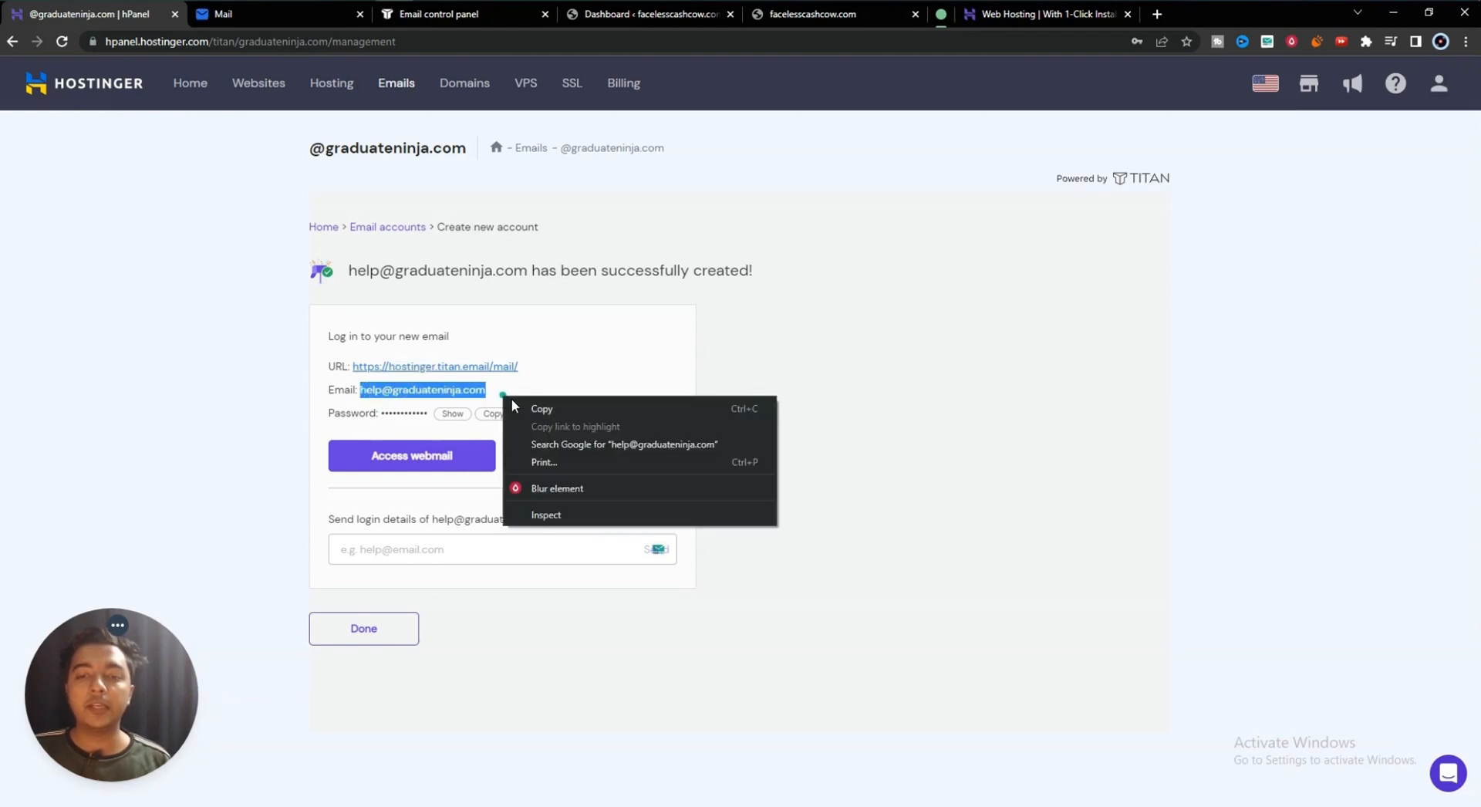
left_click(512, 407)
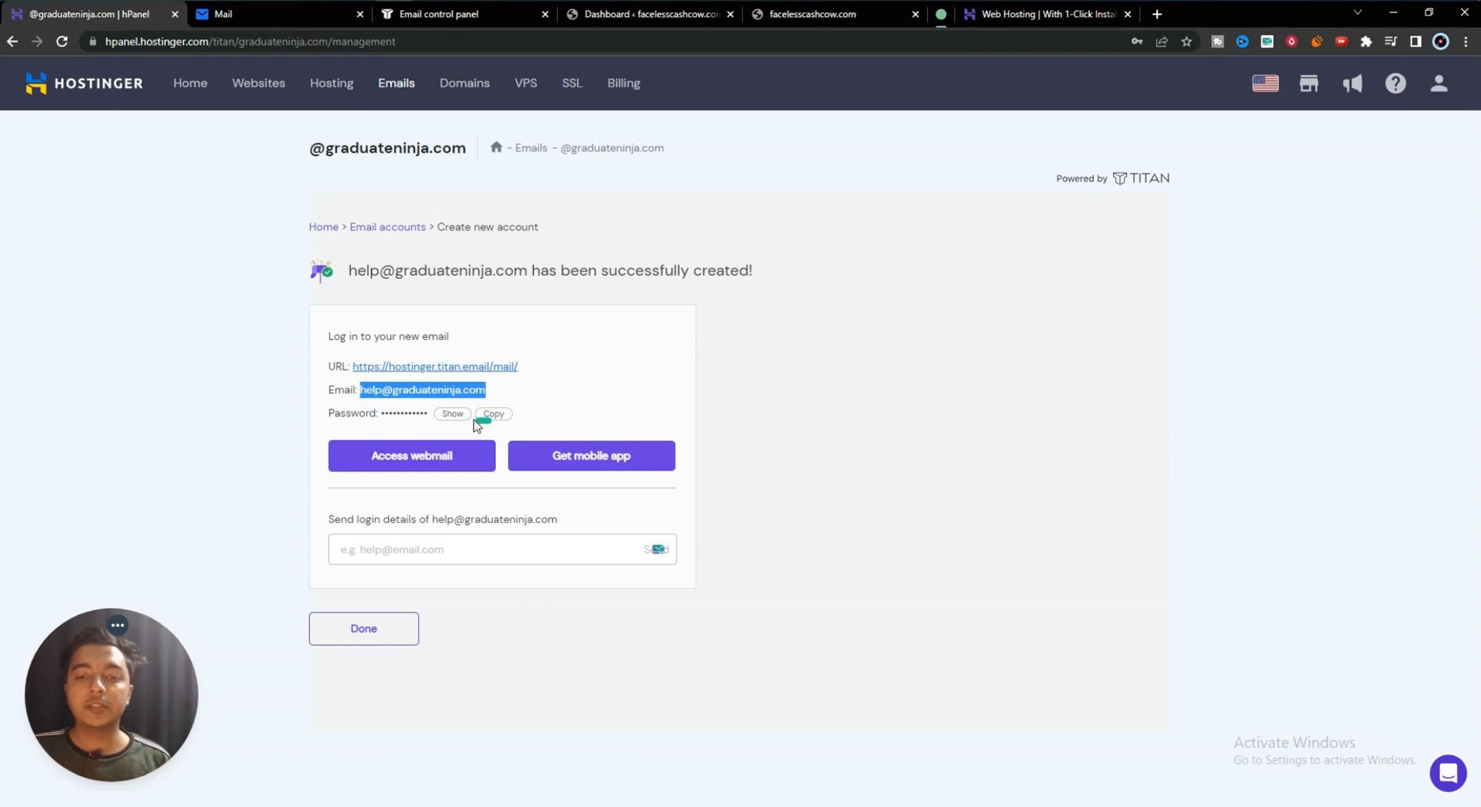
left_click(494, 415)
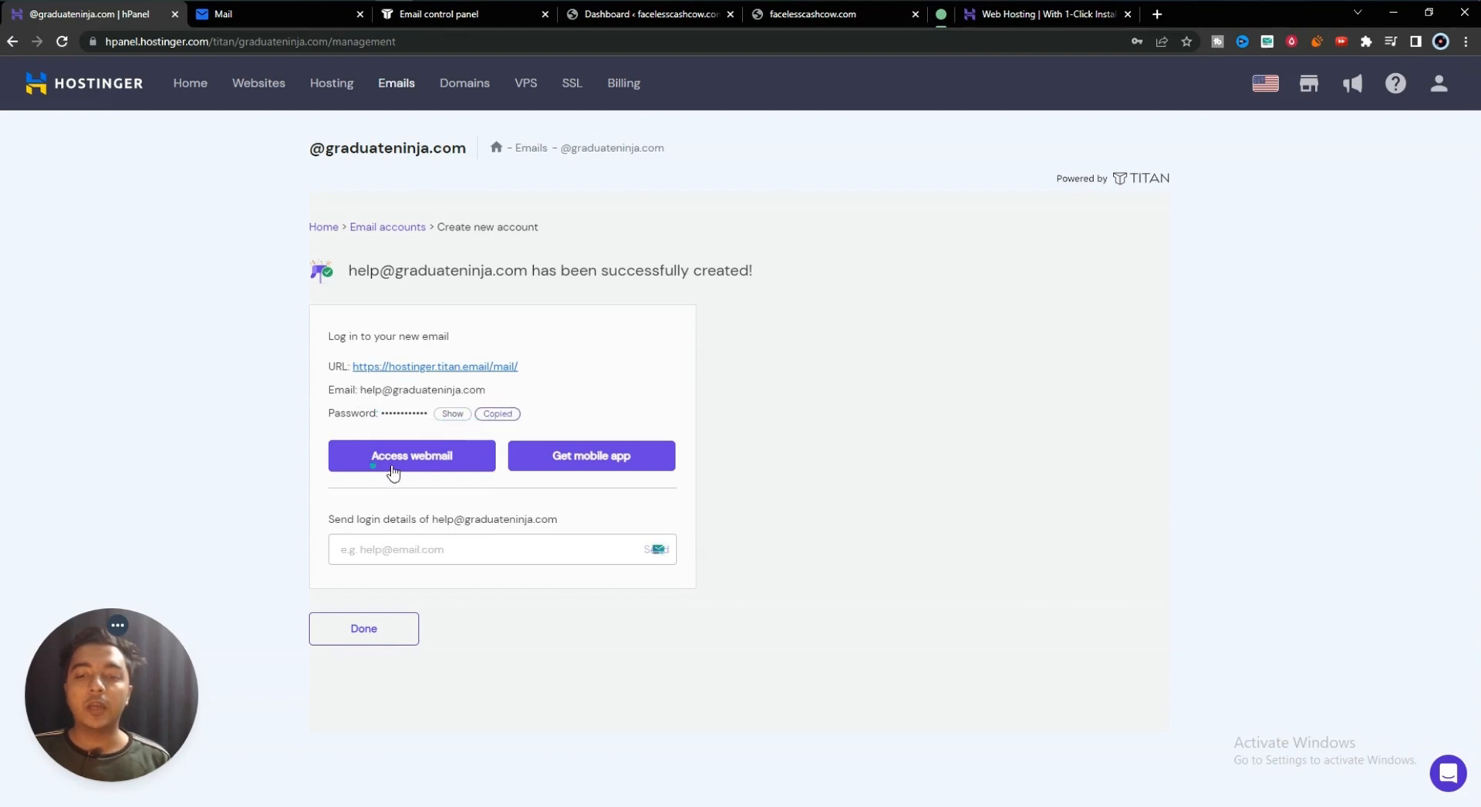
left_click(579, 464)
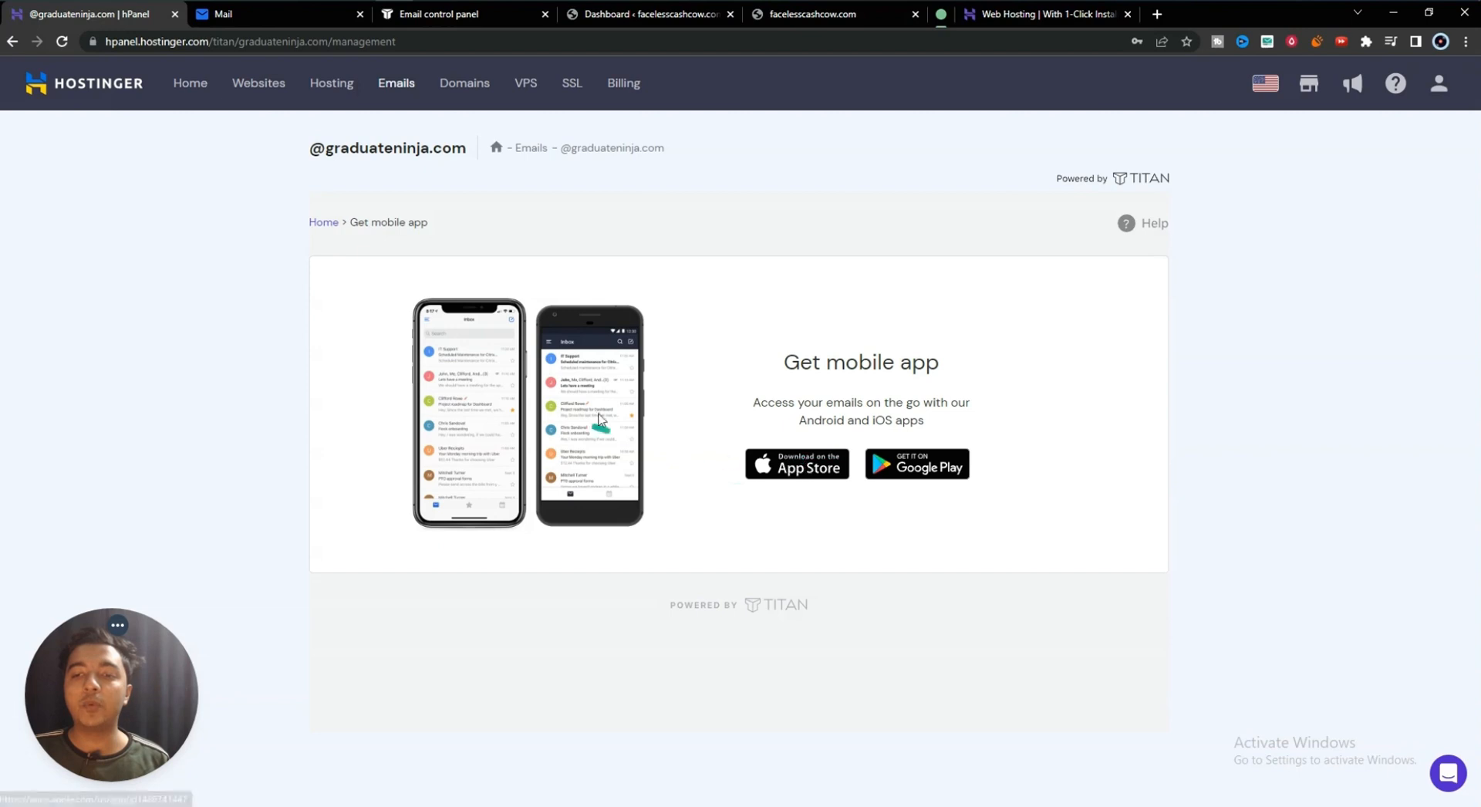
left_click(273, 26)
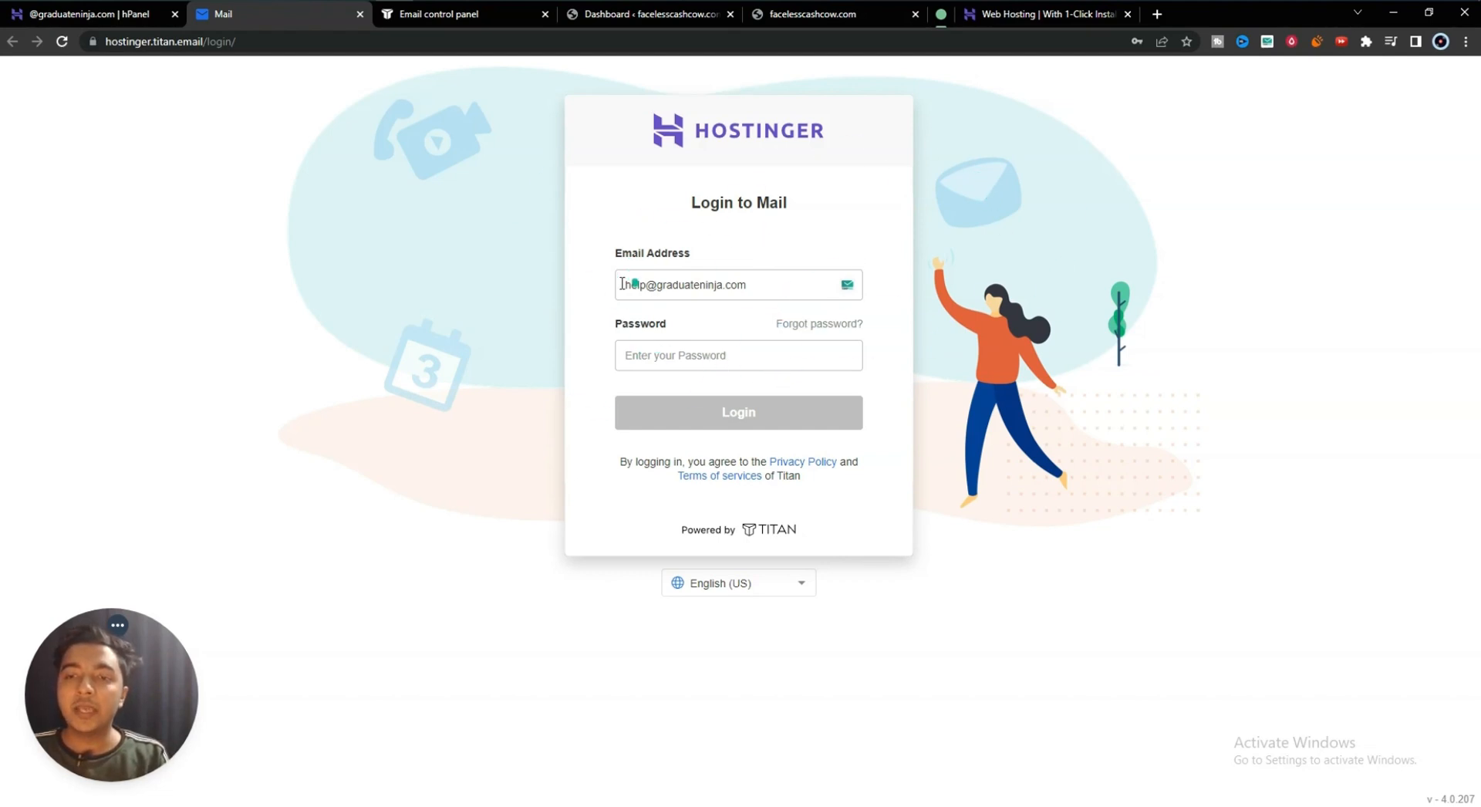
- Log in to the help mailbox with the saved password and confirm the suggested recovery email
left_click(656, 362)
key("Down")
key("Return")
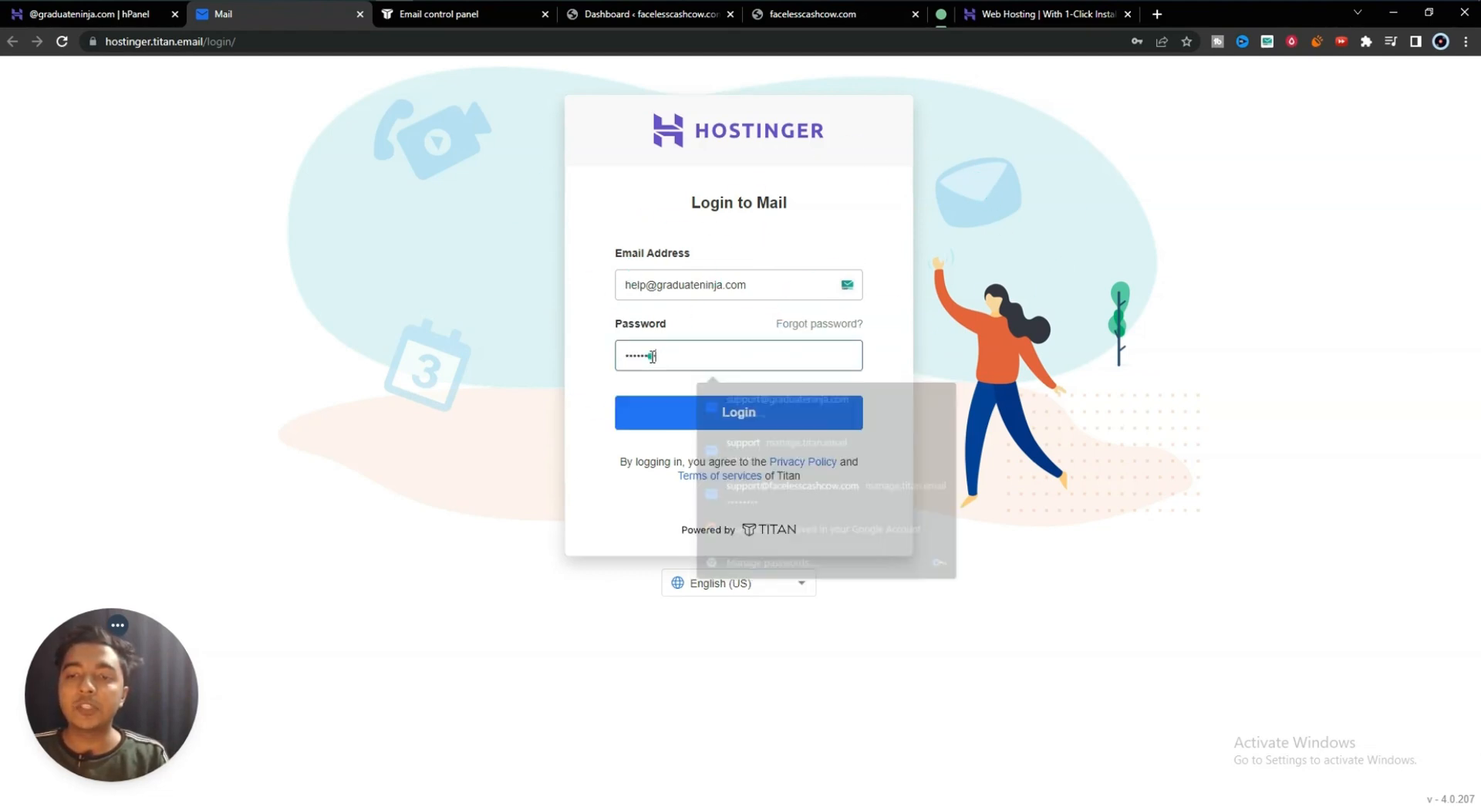
left_click(713, 410)
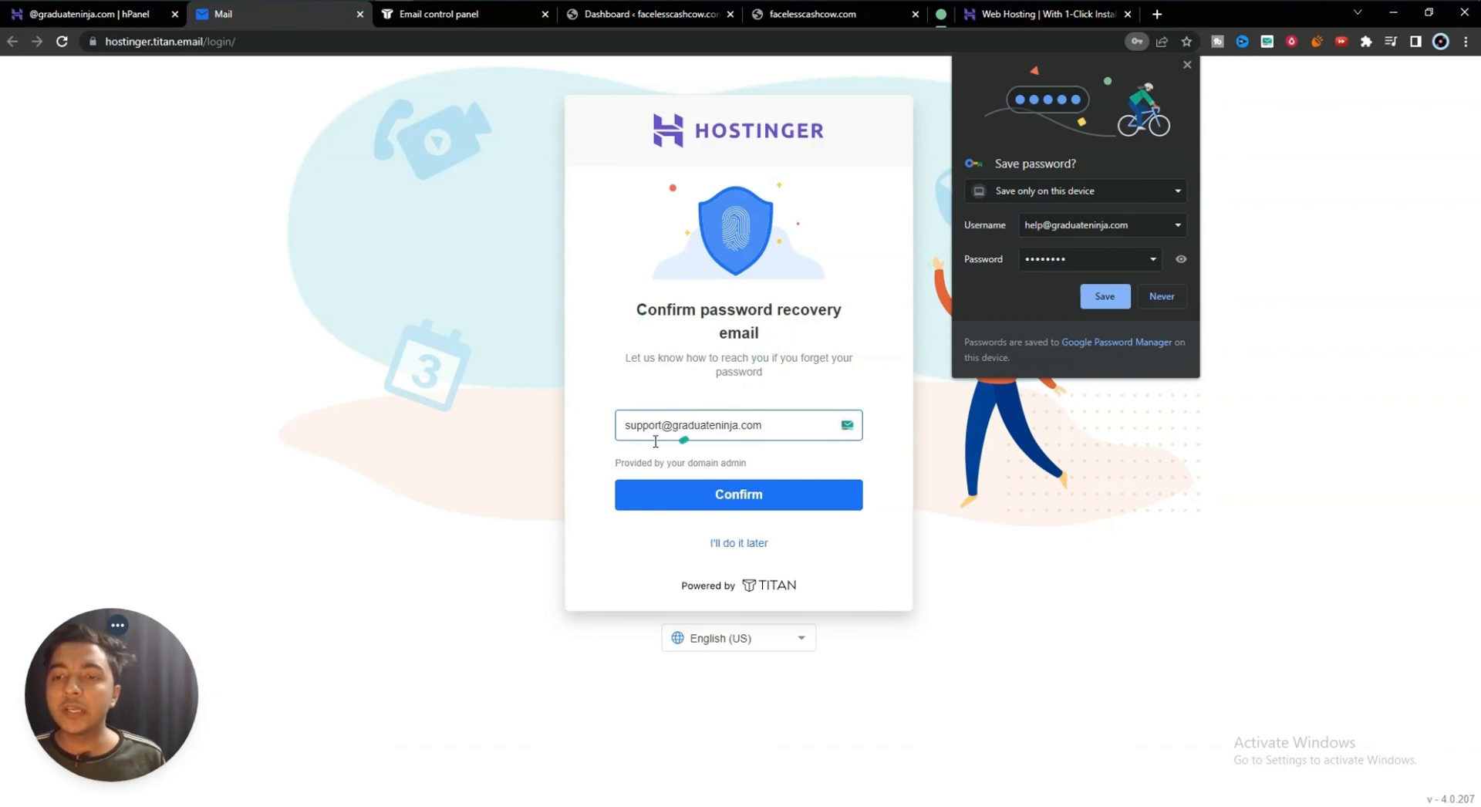
left_click(714, 495)
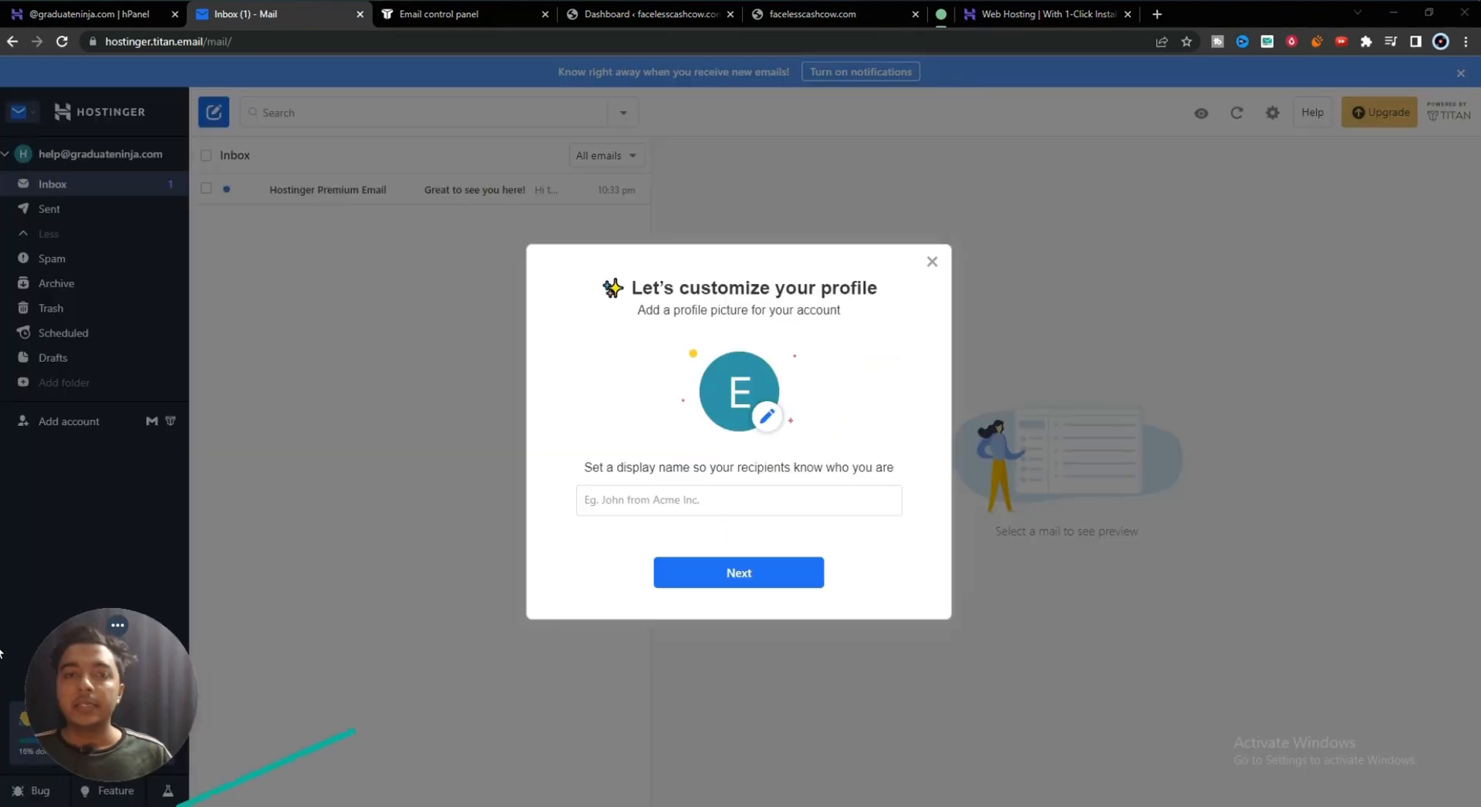
- Set the display name 'Grad Ninja Help', upload and save a profile photo, and finish setup
left_click(693, 504)
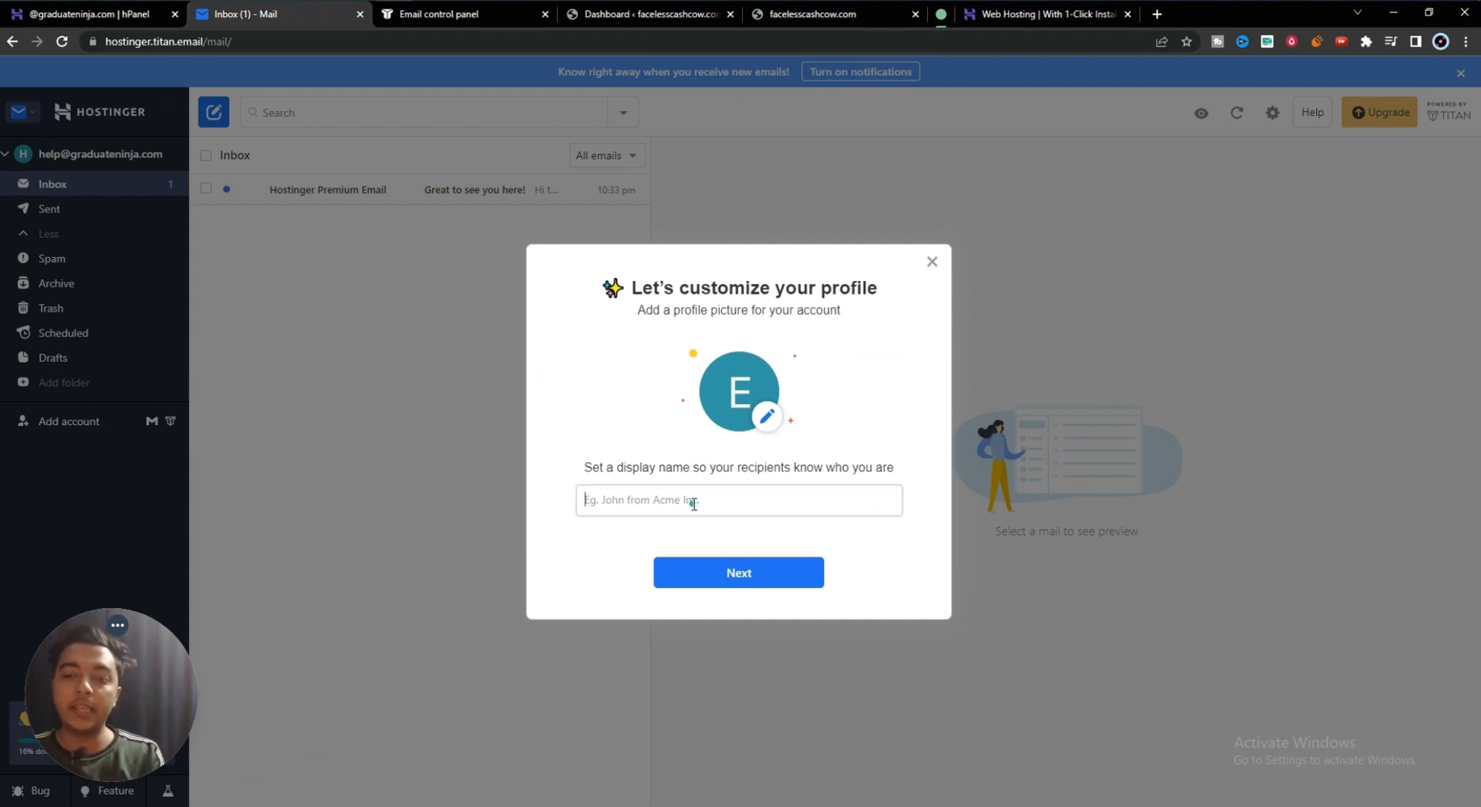
type("Grad Ninja Help")
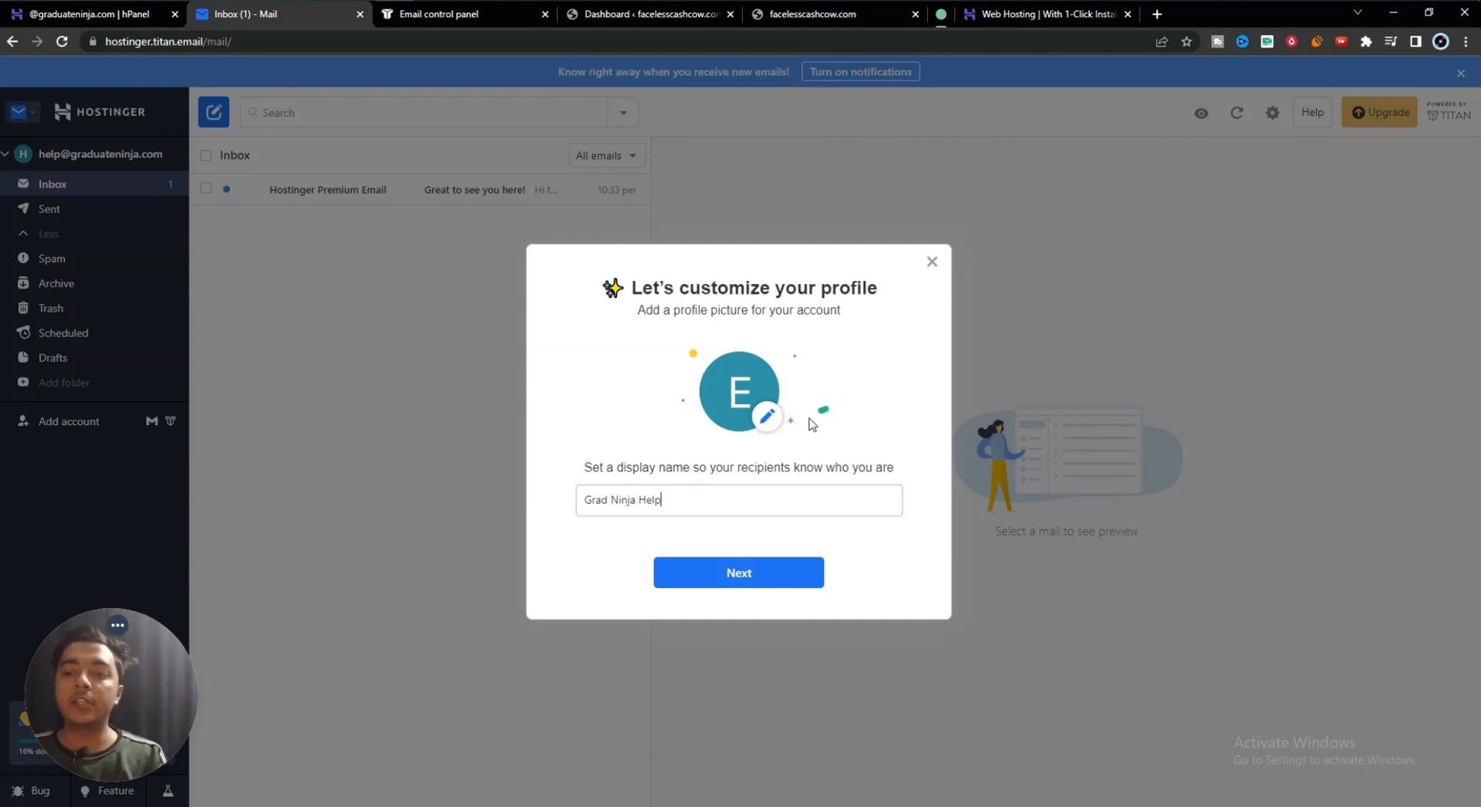
left_click(769, 419)
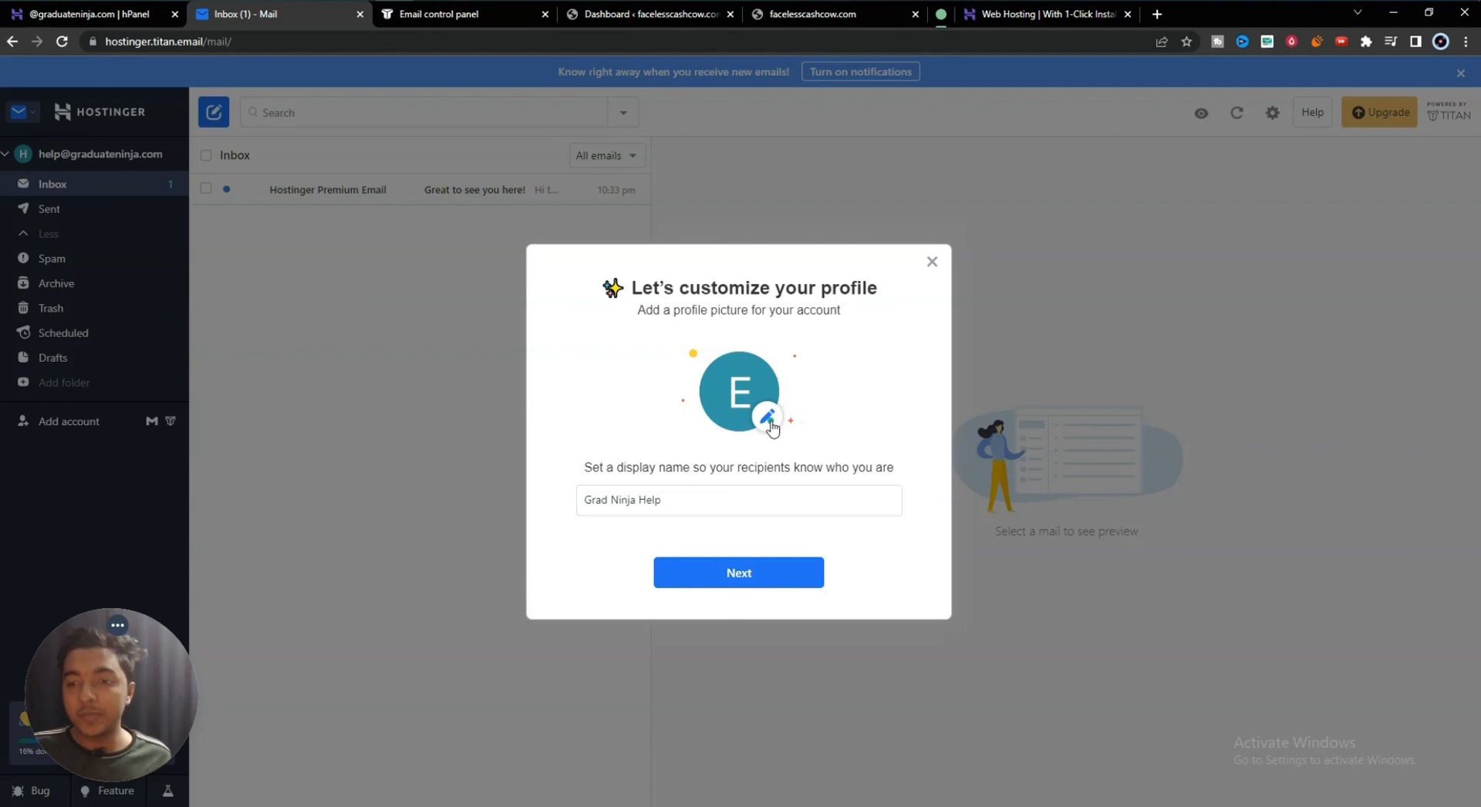
left_click(762, 510)
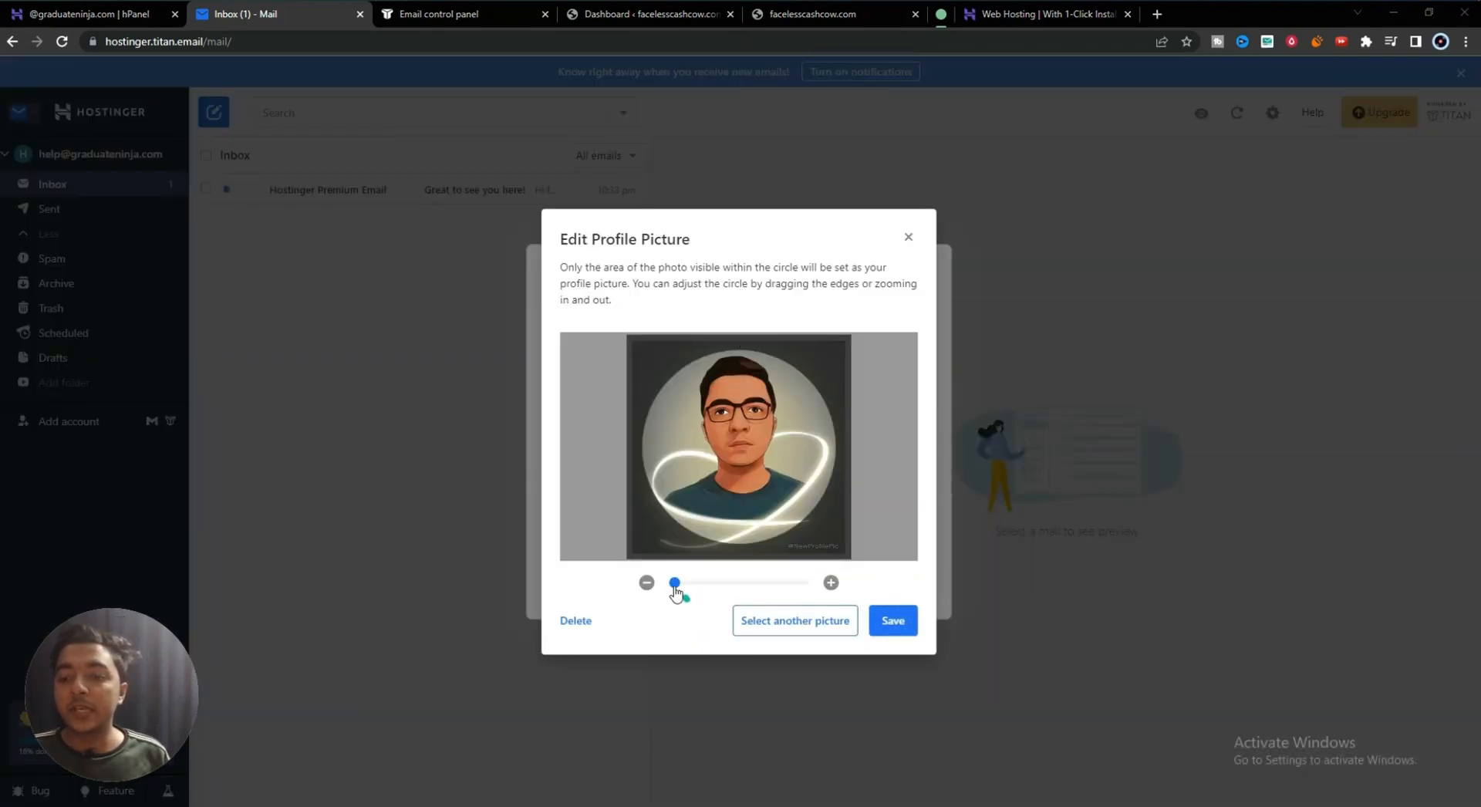
left_click(903, 623)
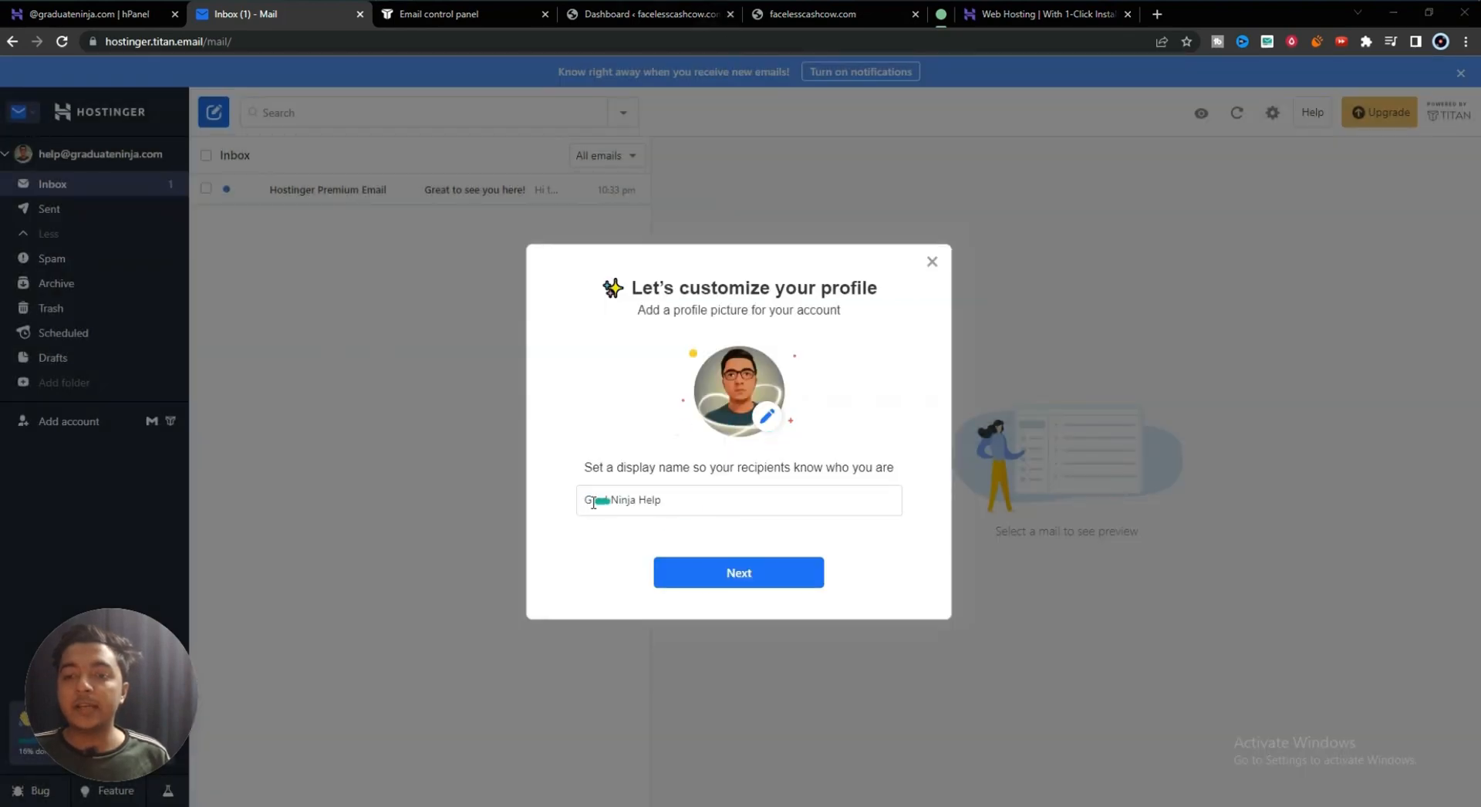
left_click(754, 575)
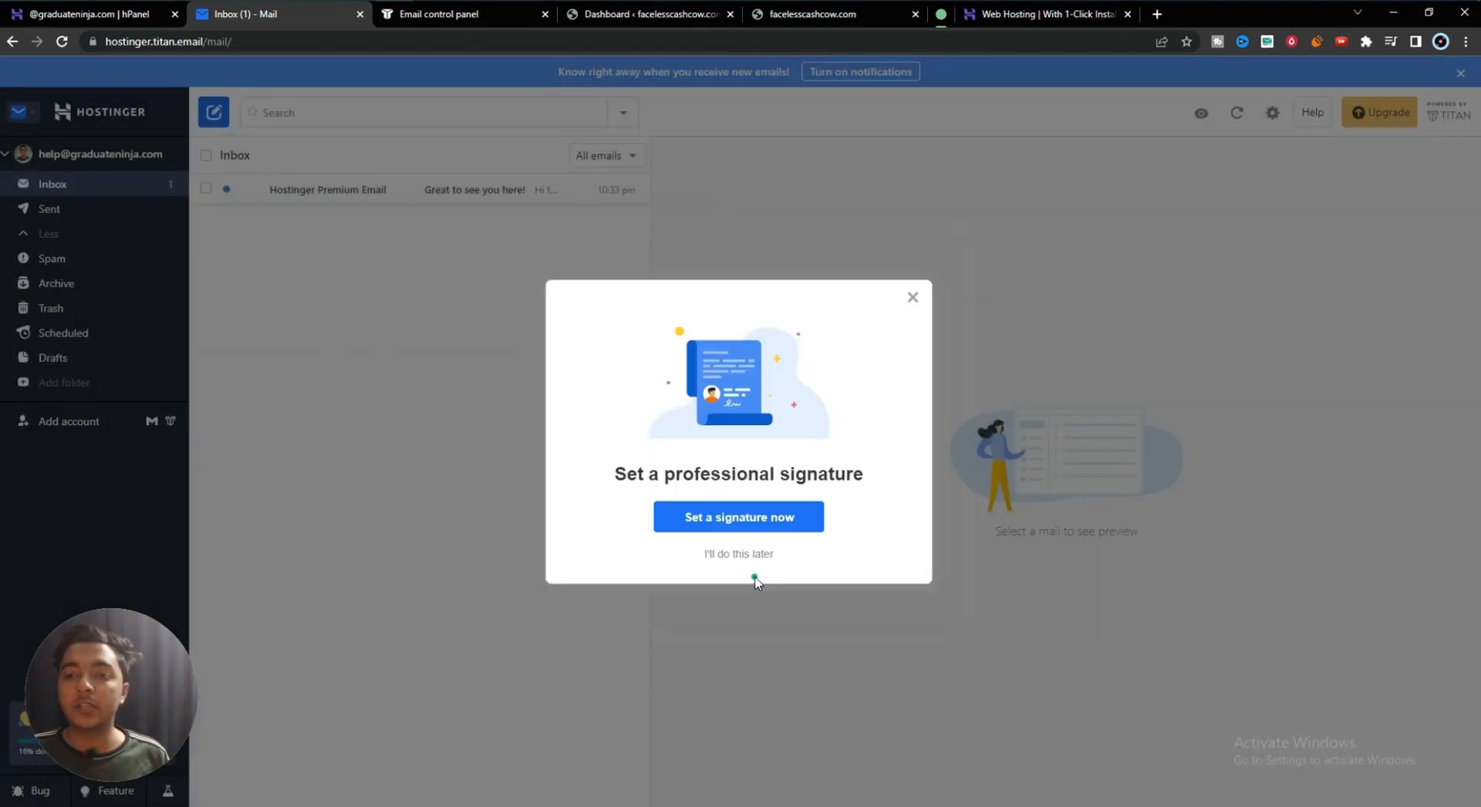
- Start a signature named Signature1, enter the name text, and set it to the Wide font
left_click(725, 518)
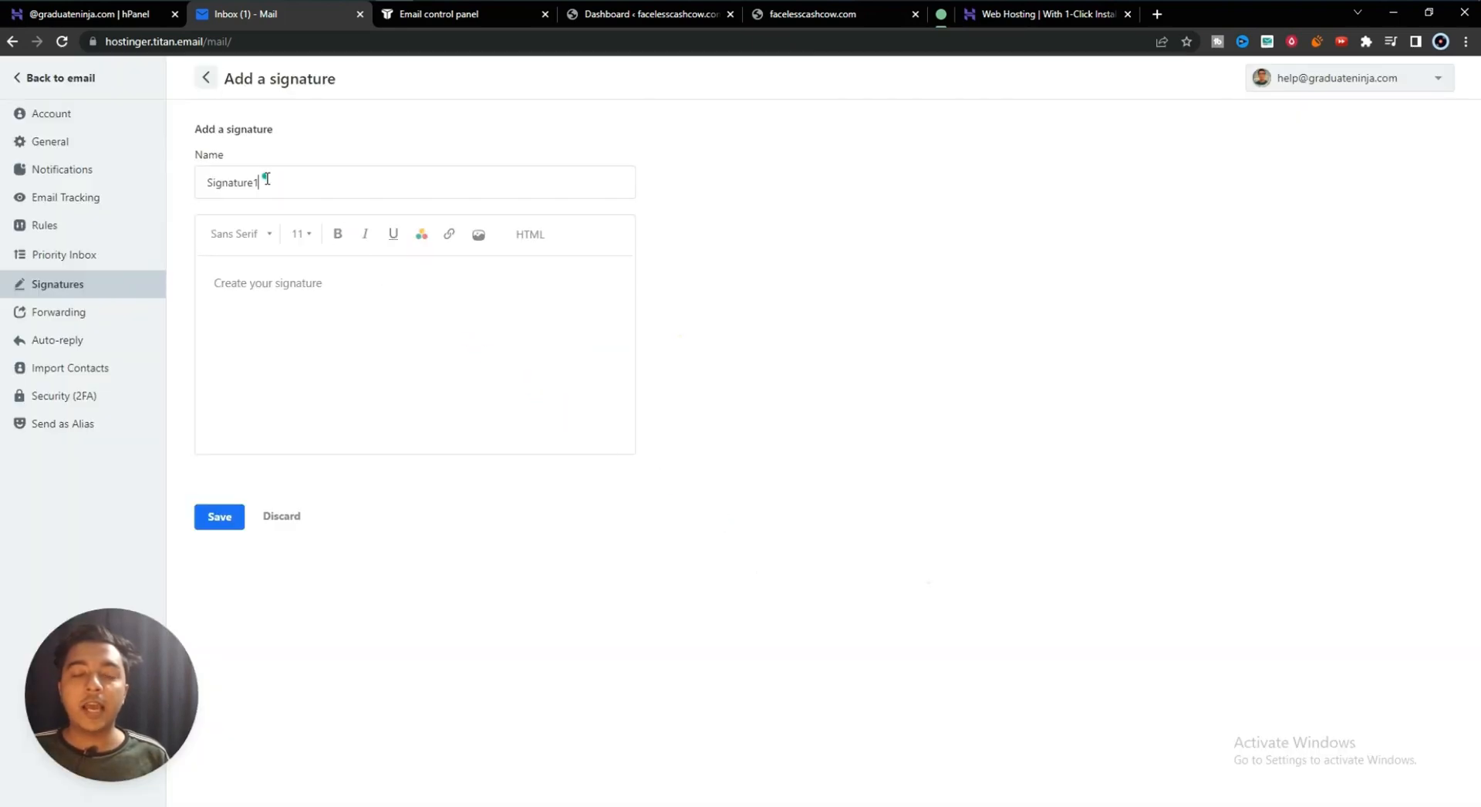
left_click_drag(215, 178, 327, 178)
left_click(330, 178)
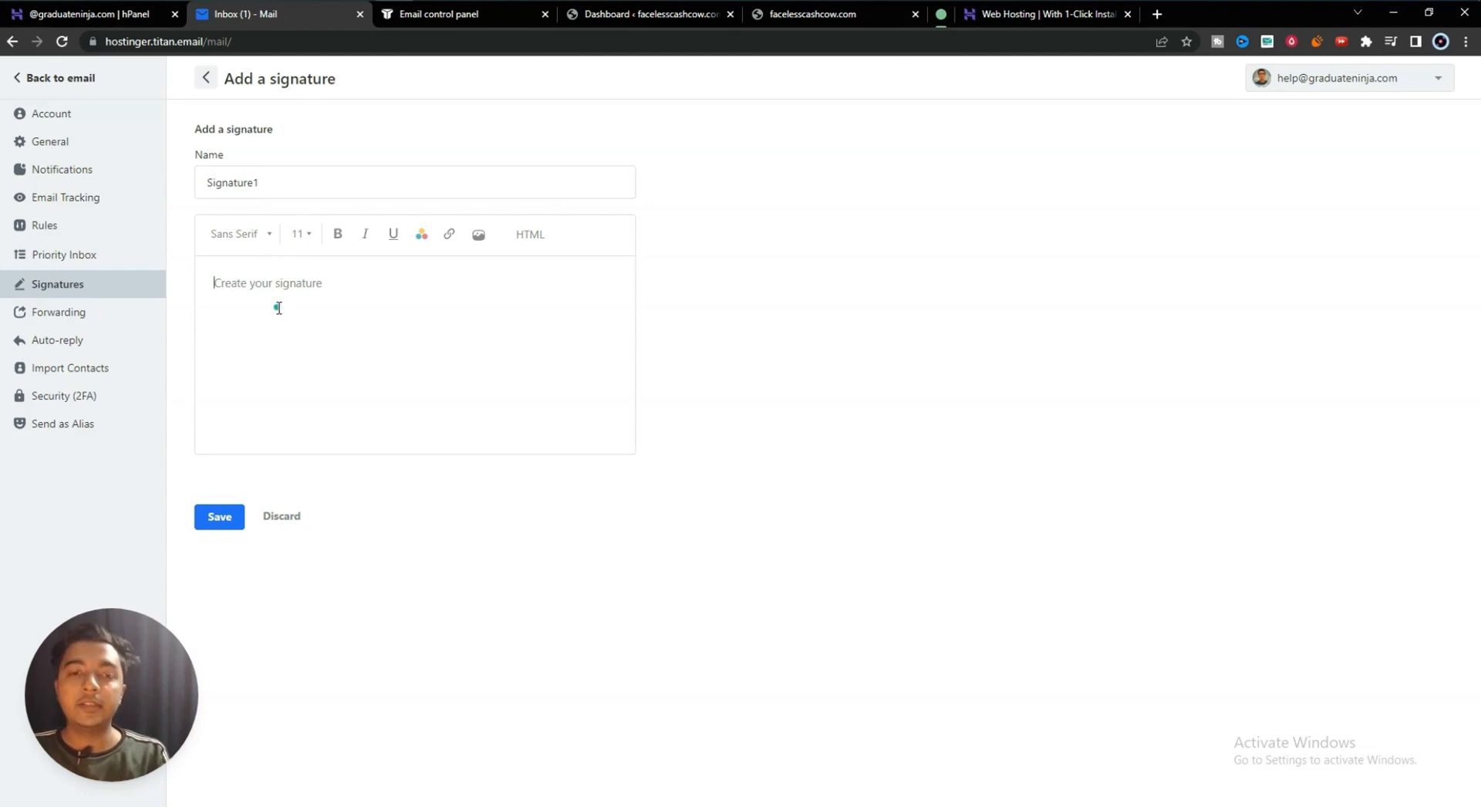
type("Dhrubo")
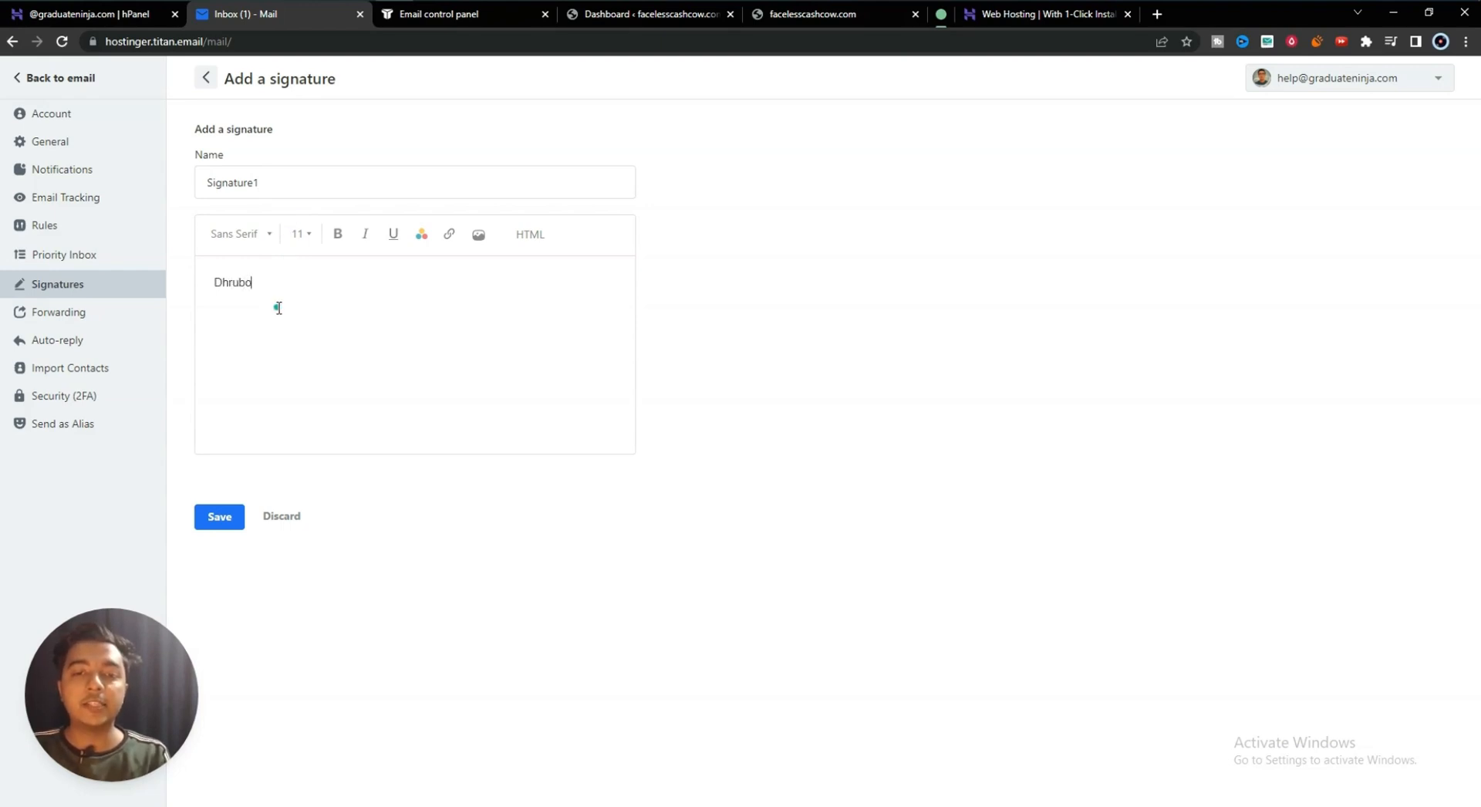
double_click(217, 272)
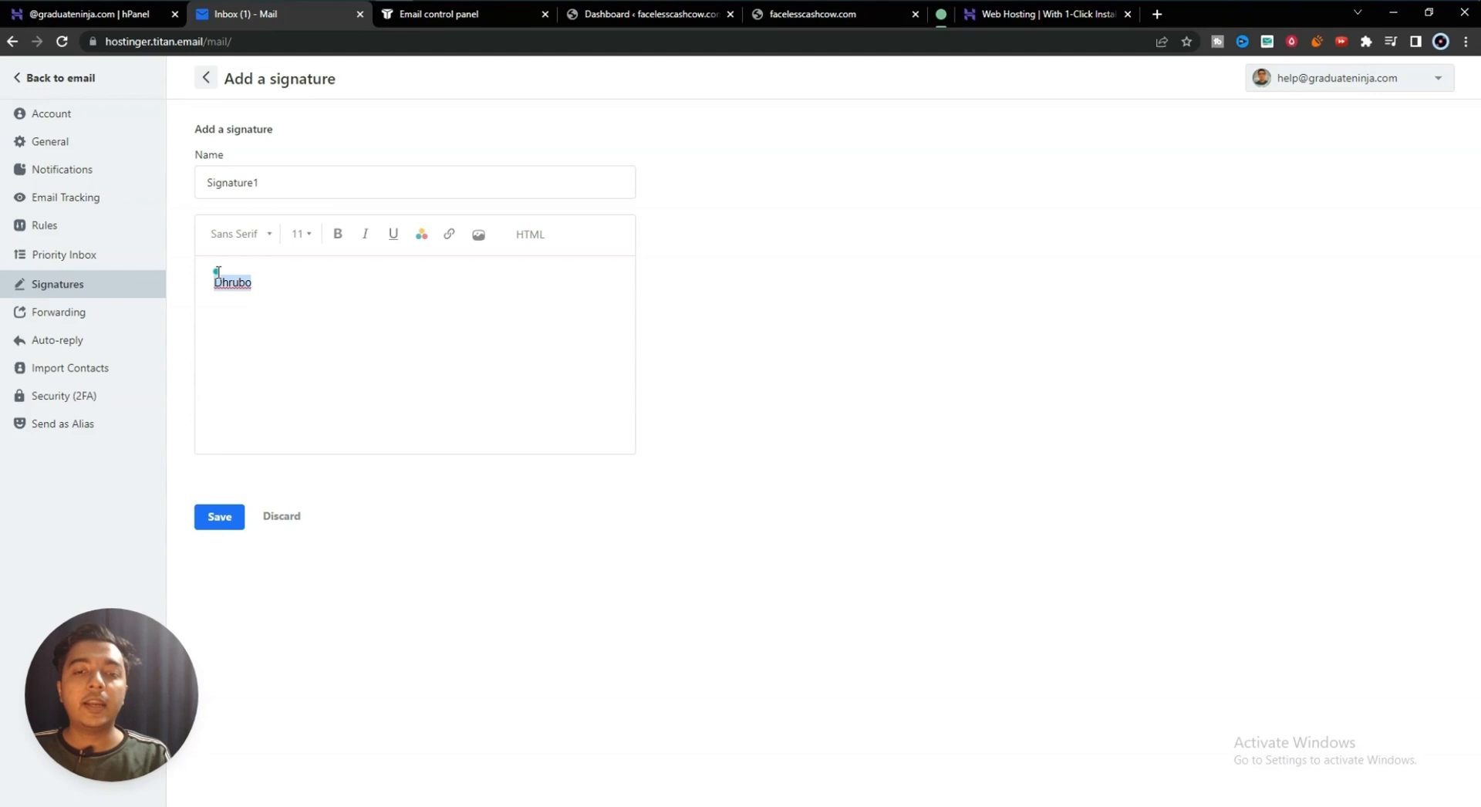
left_click(253, 236)
left_click(239, 326)
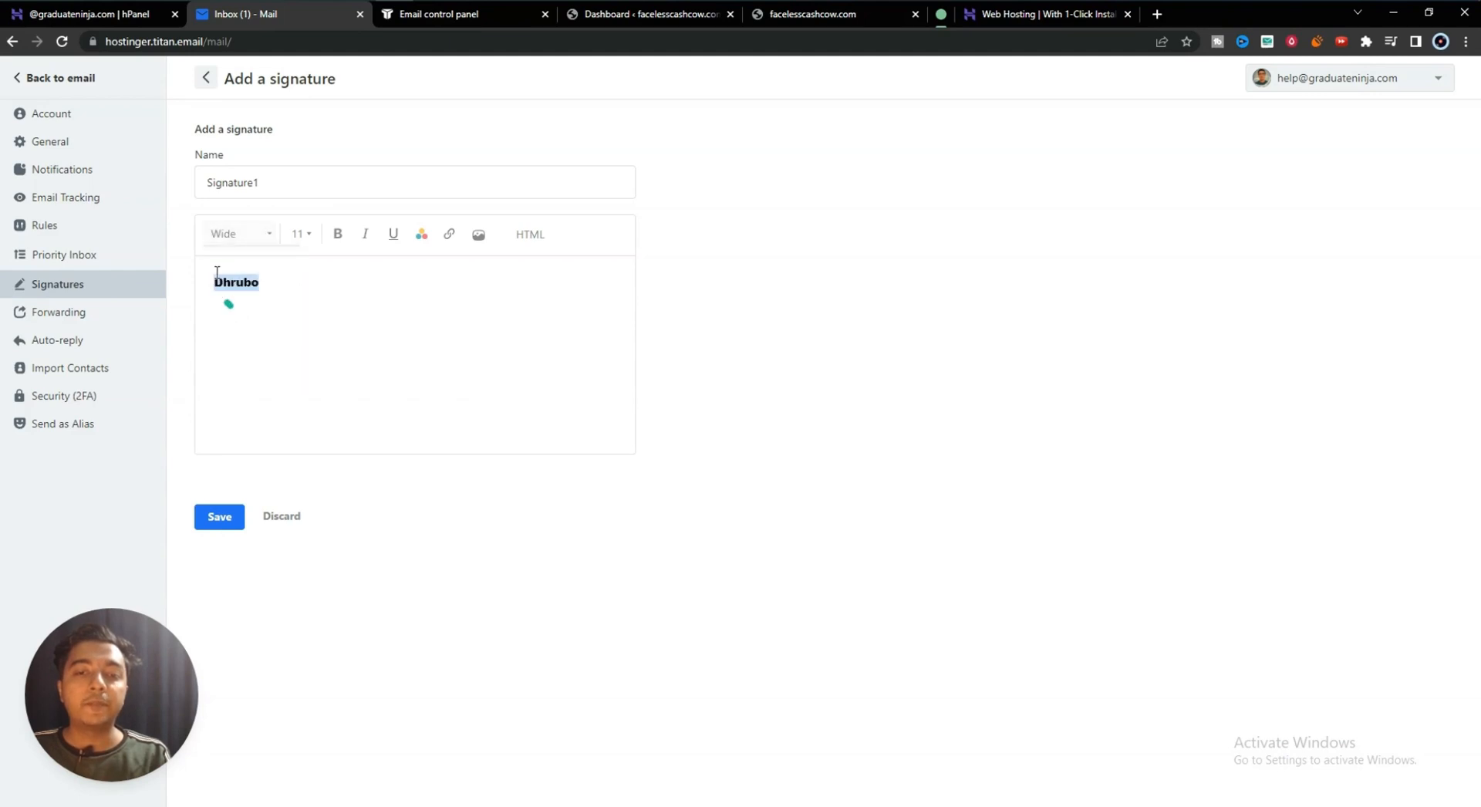
- Make the signature name size 24, bold, italic and underlined, then add a new line
left_click(301, 234)
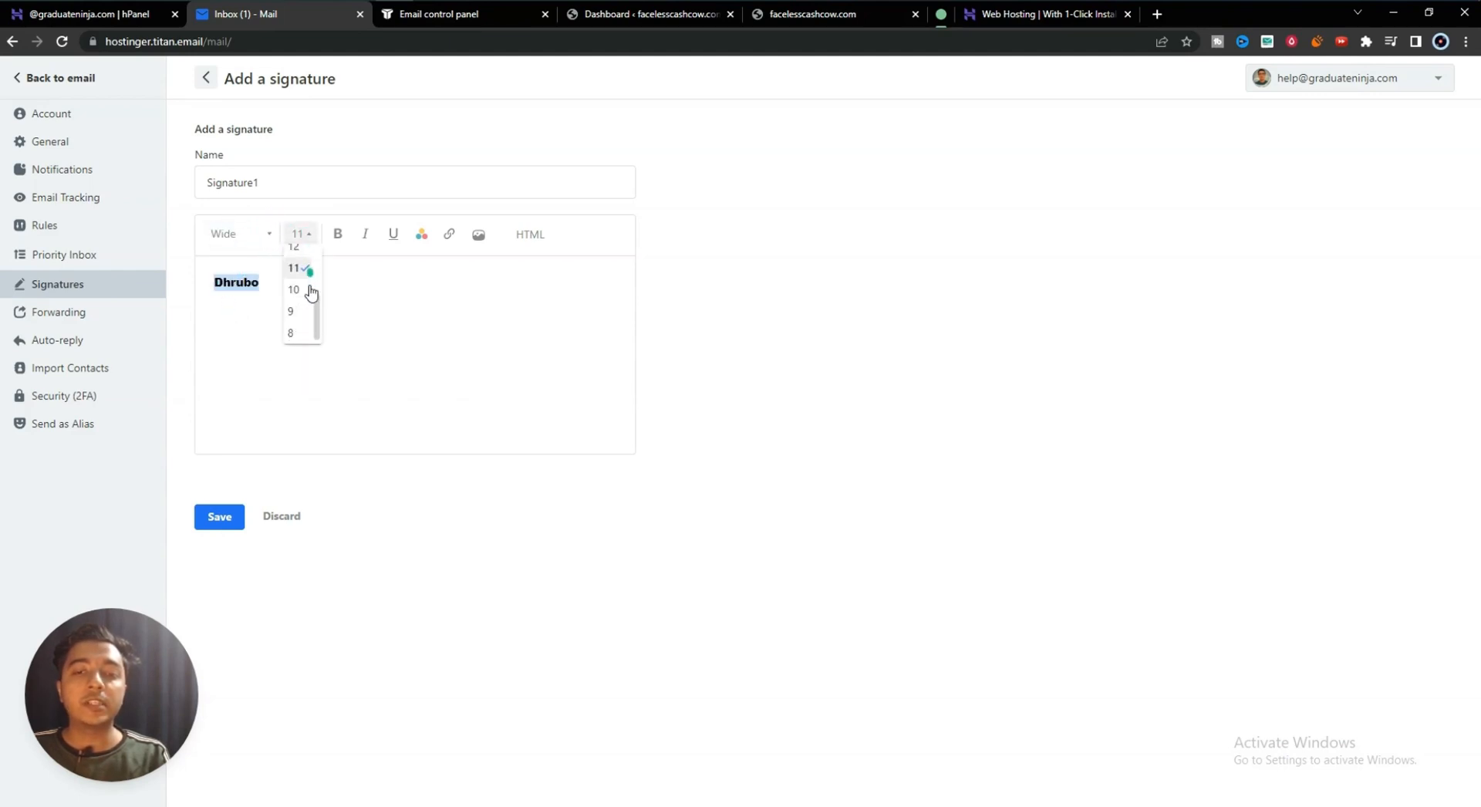
left_click(294, 263)
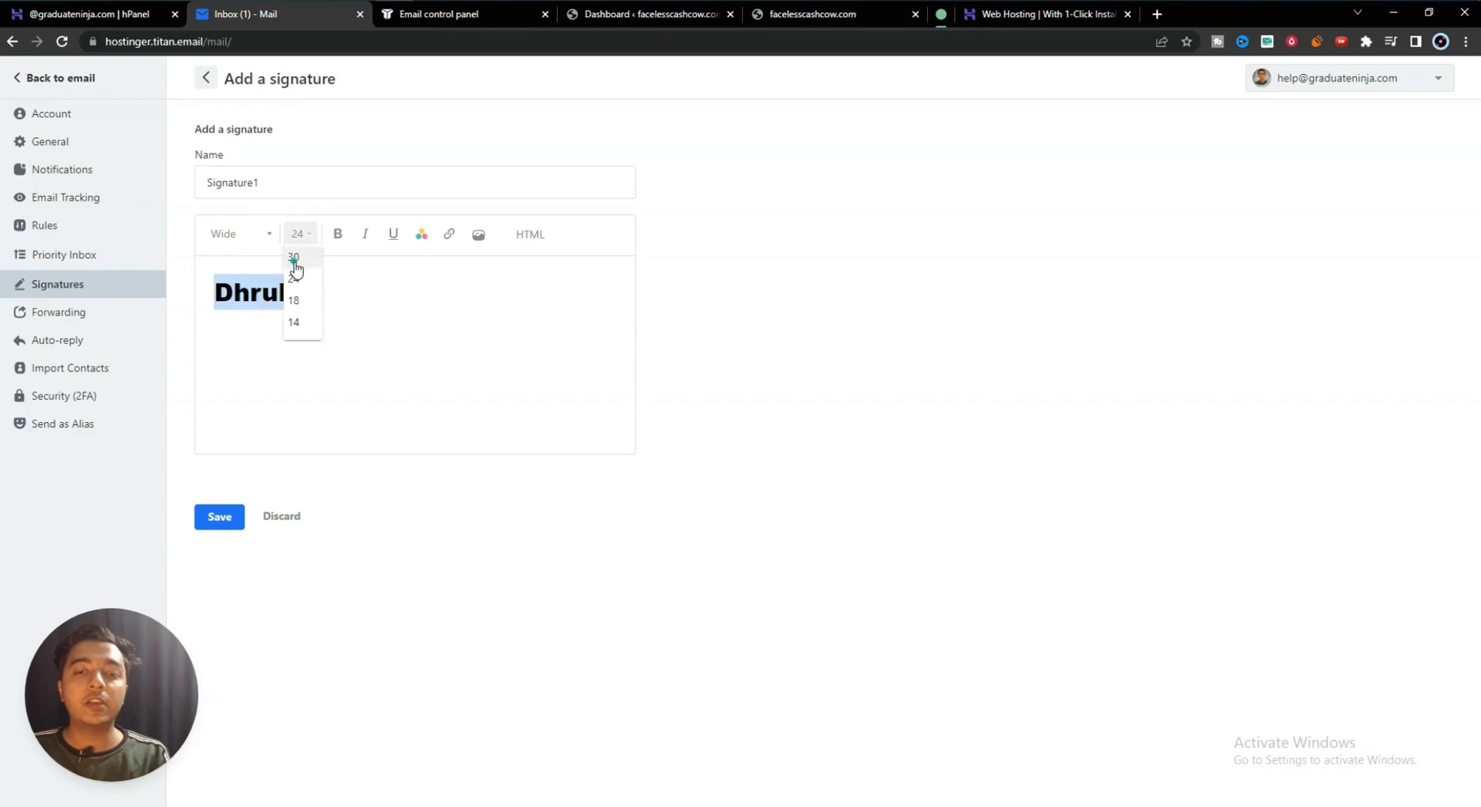
left_click(339, 236)
left_click(366, 235)
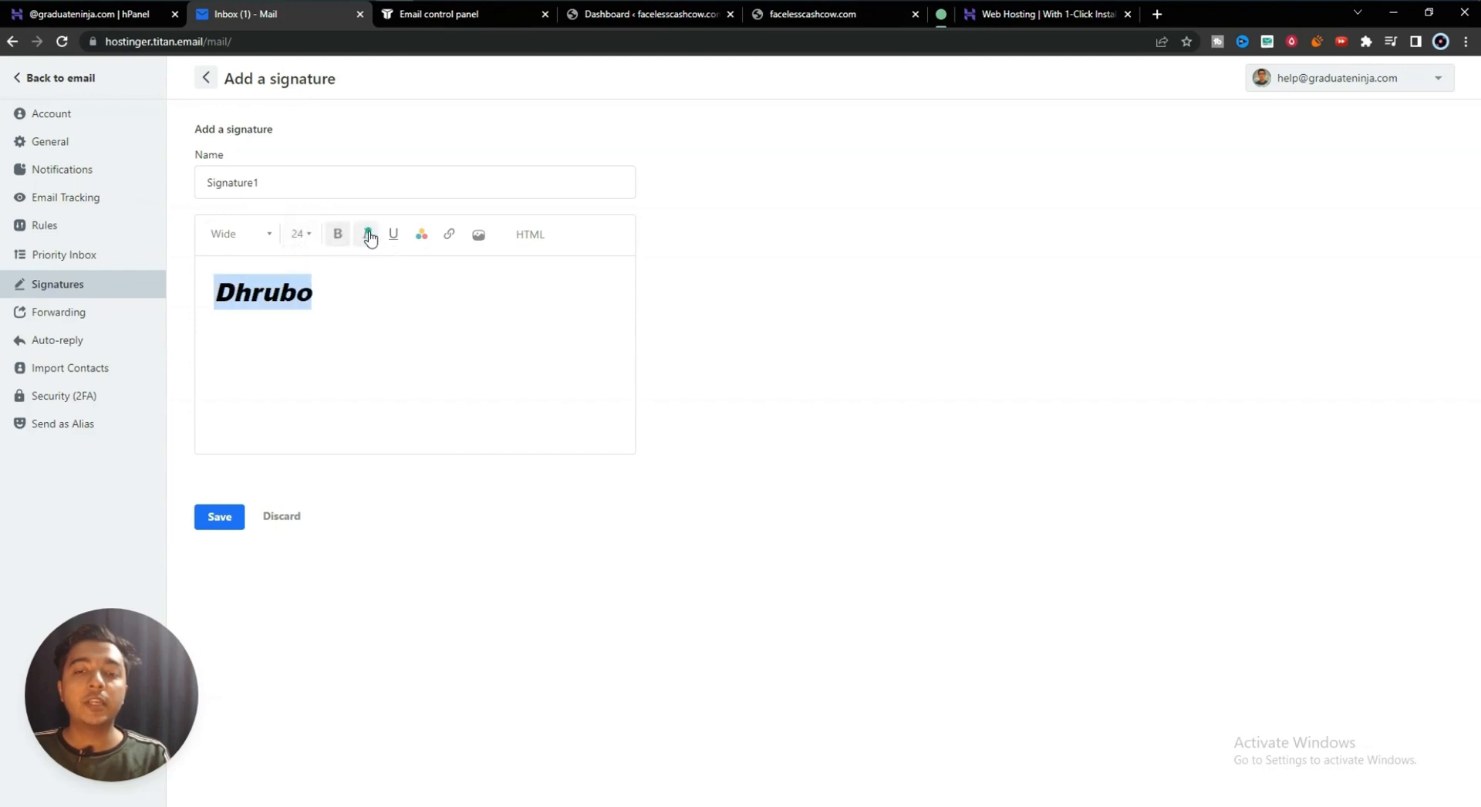
left_click(393, 235)
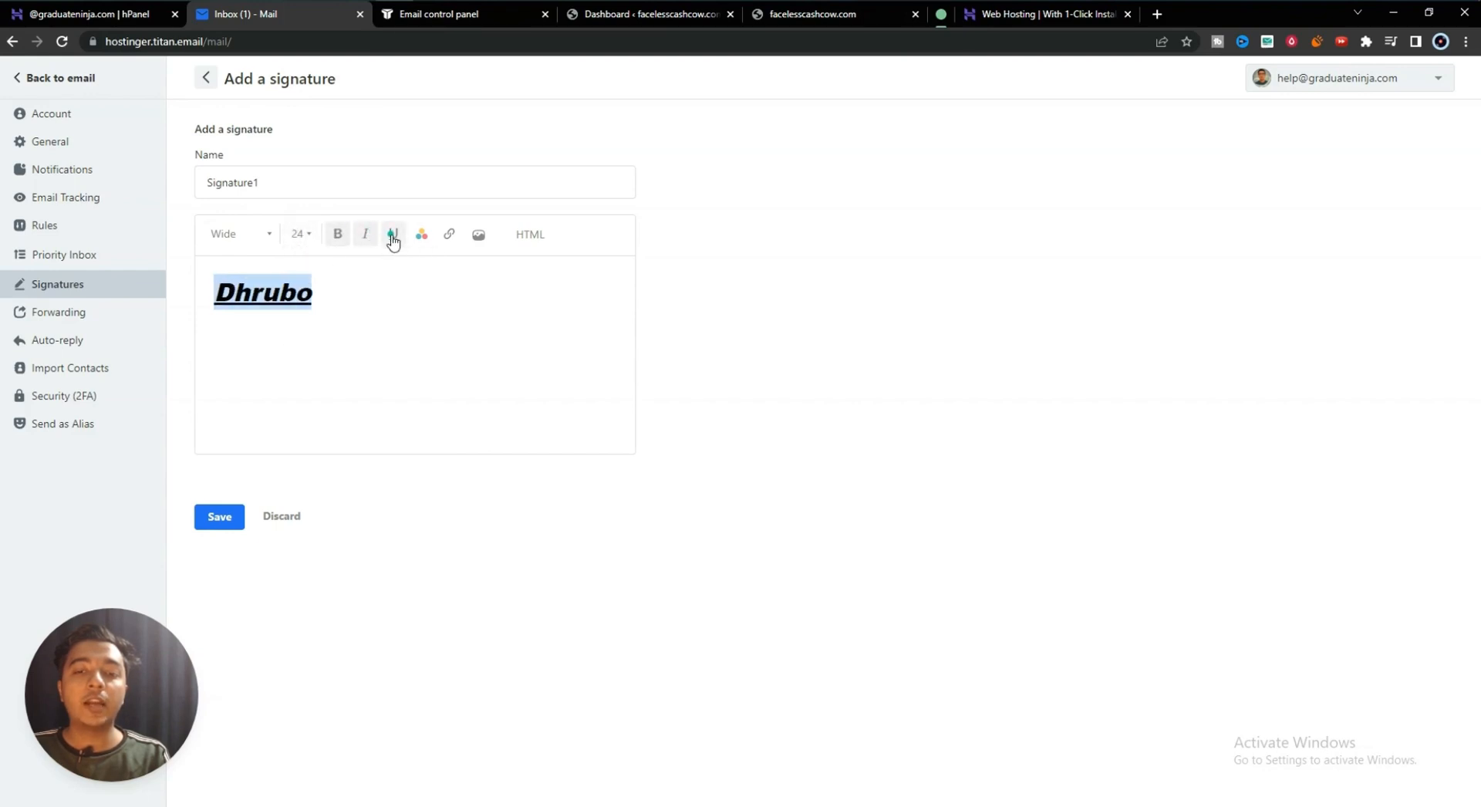
left_click(450, 240)
left_click(449, 240)
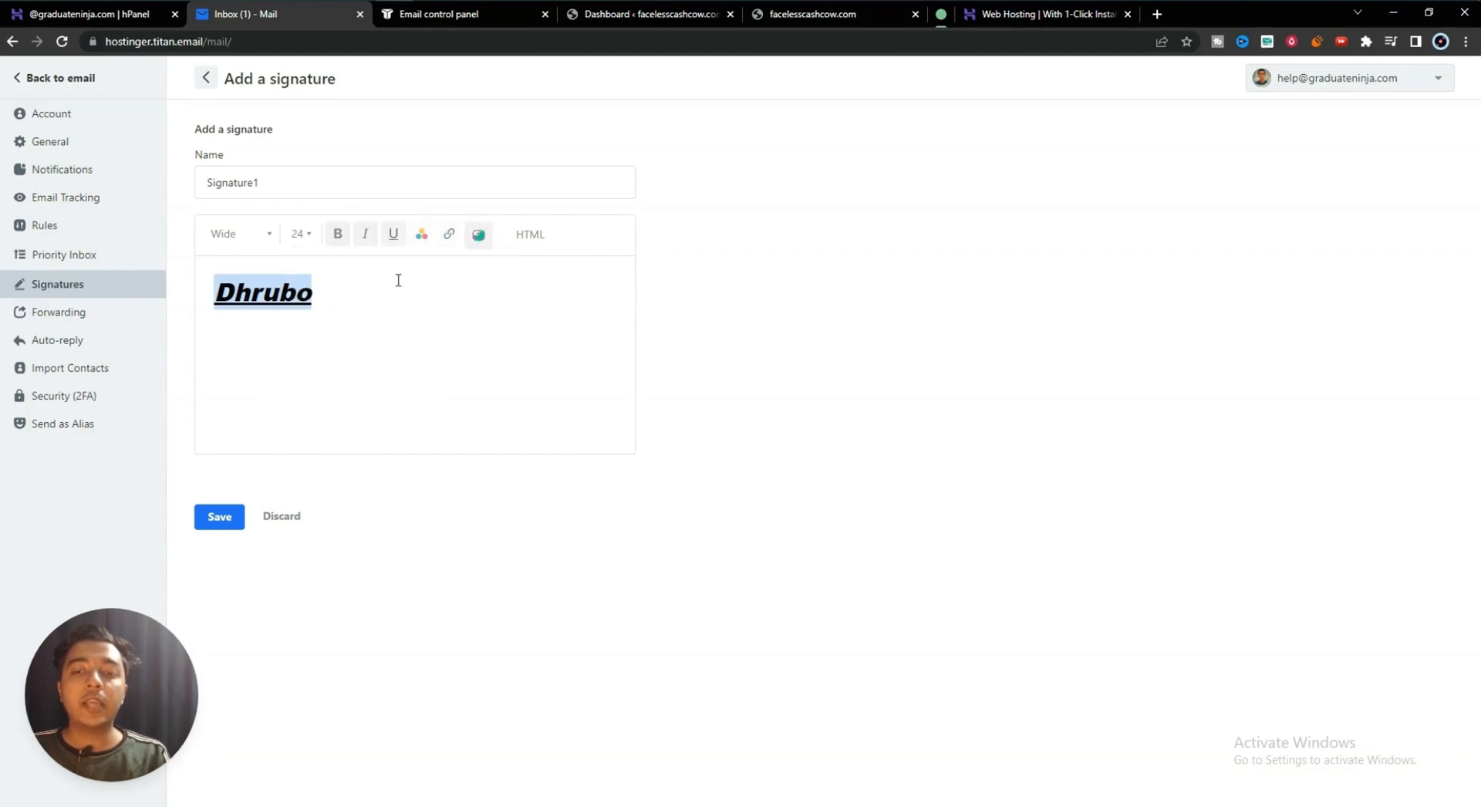
left_click(348, 293)
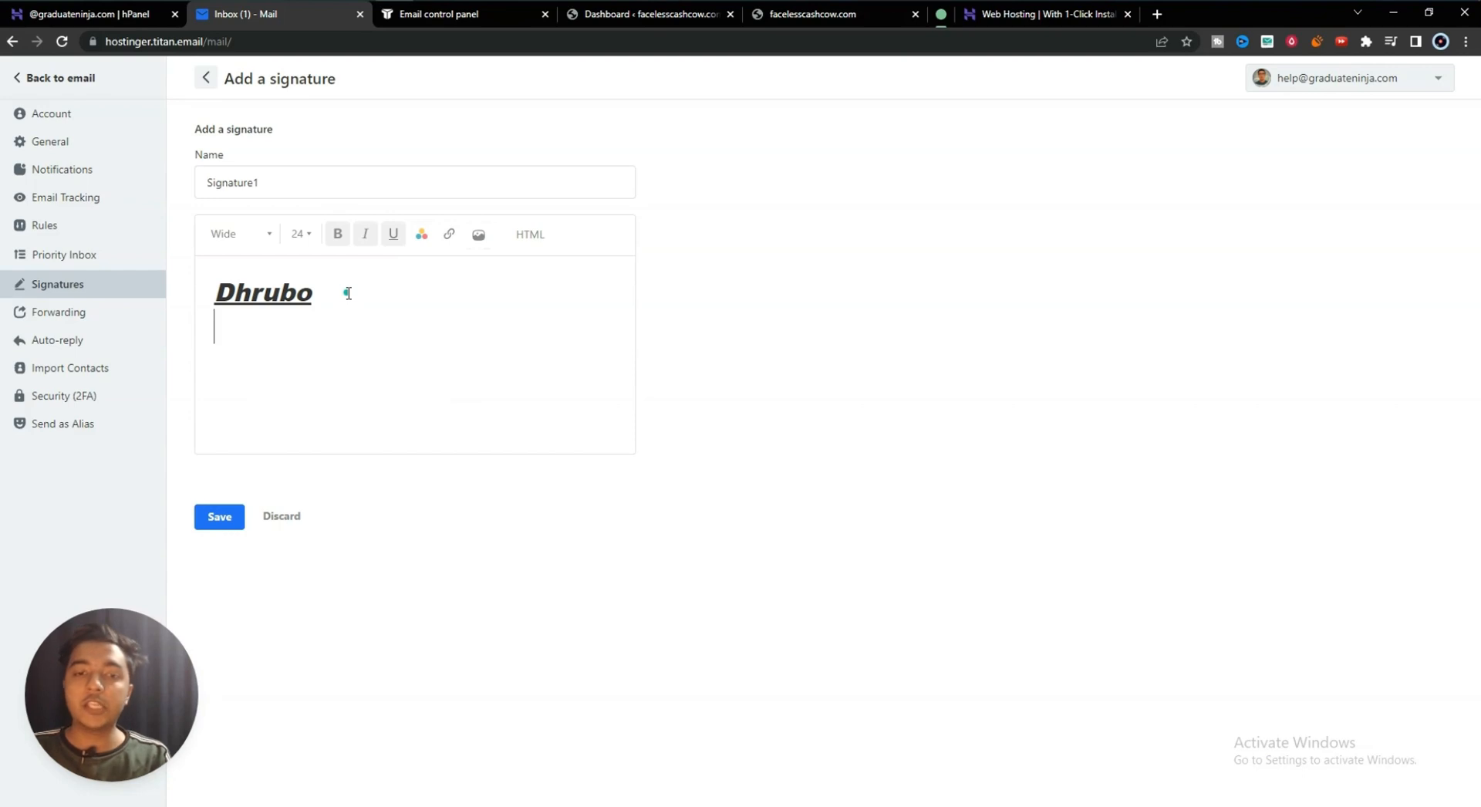
key("Return")
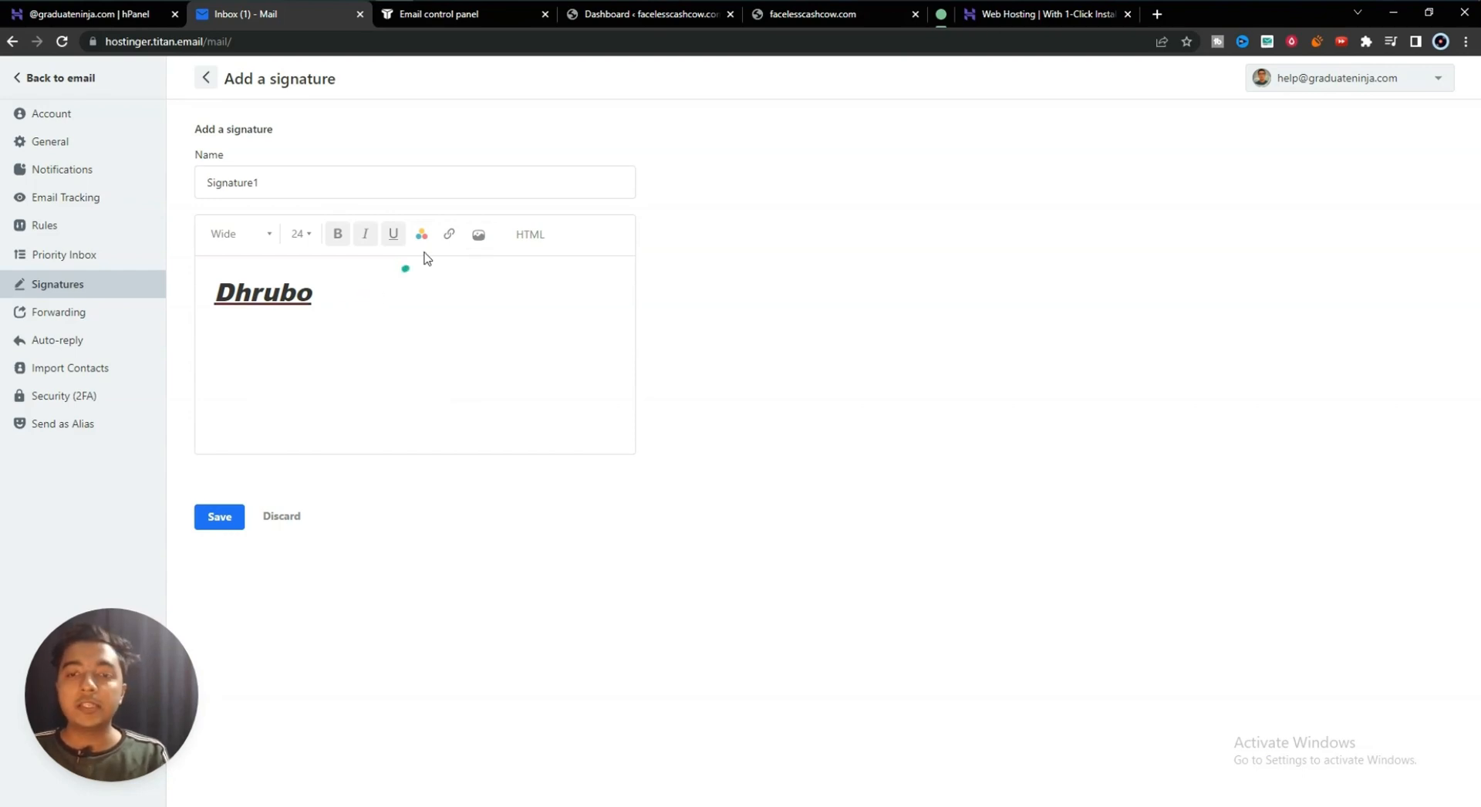
- Insert a photo below the name and save the signature as default
left_click(478, 235)
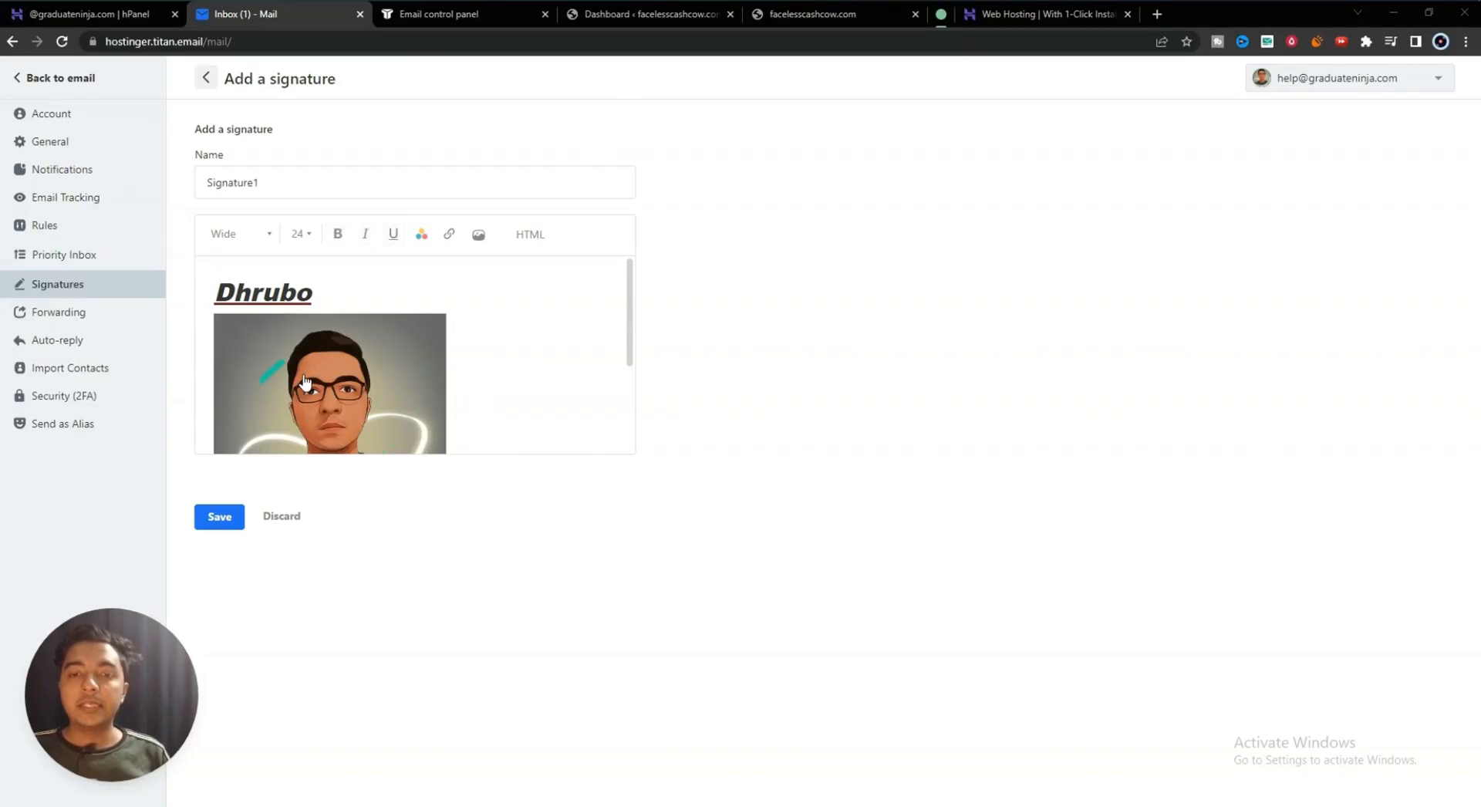
scroll(300, 390, "down", 3)
scroll(298, 397, "up", 3)
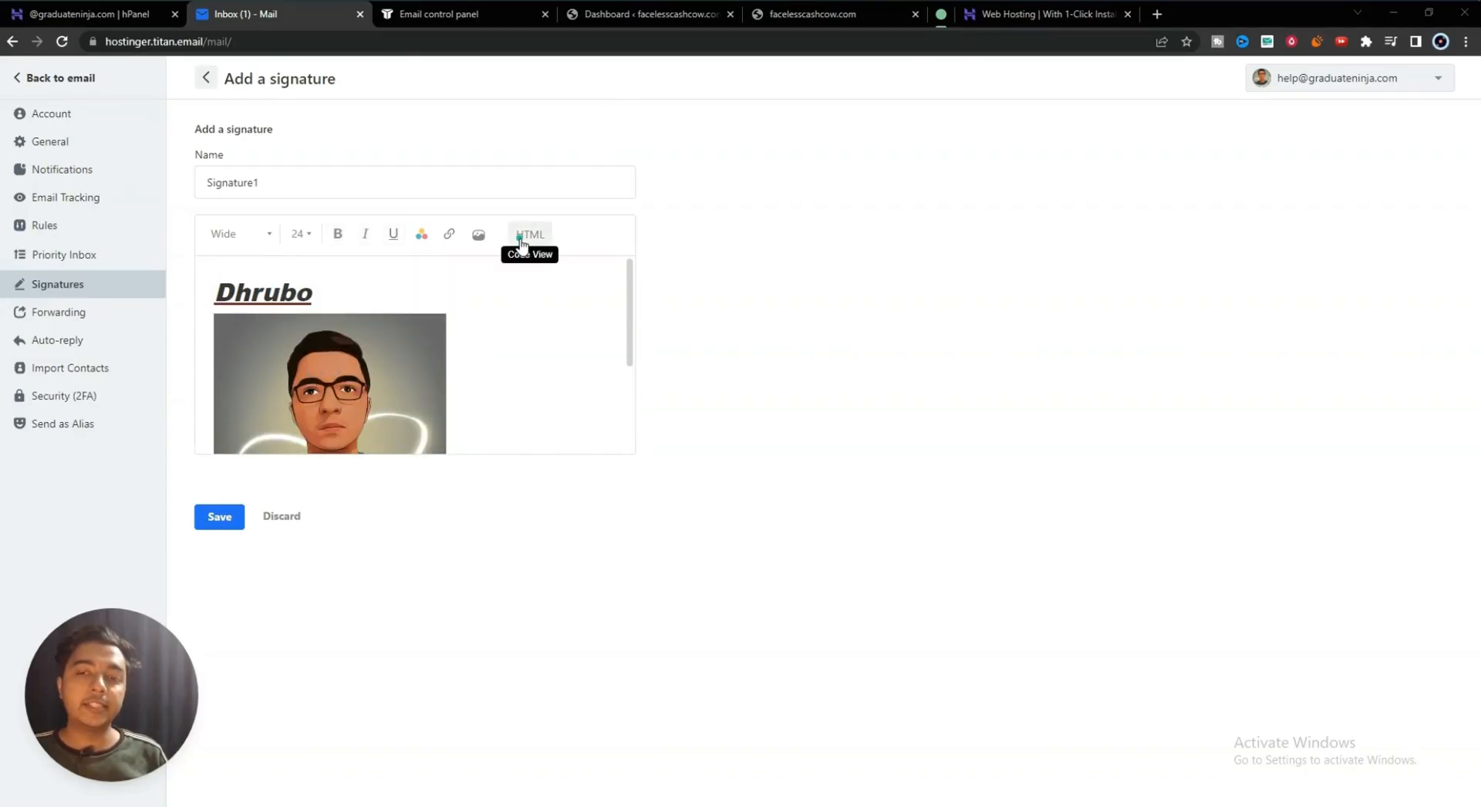
left_click(216, 515)
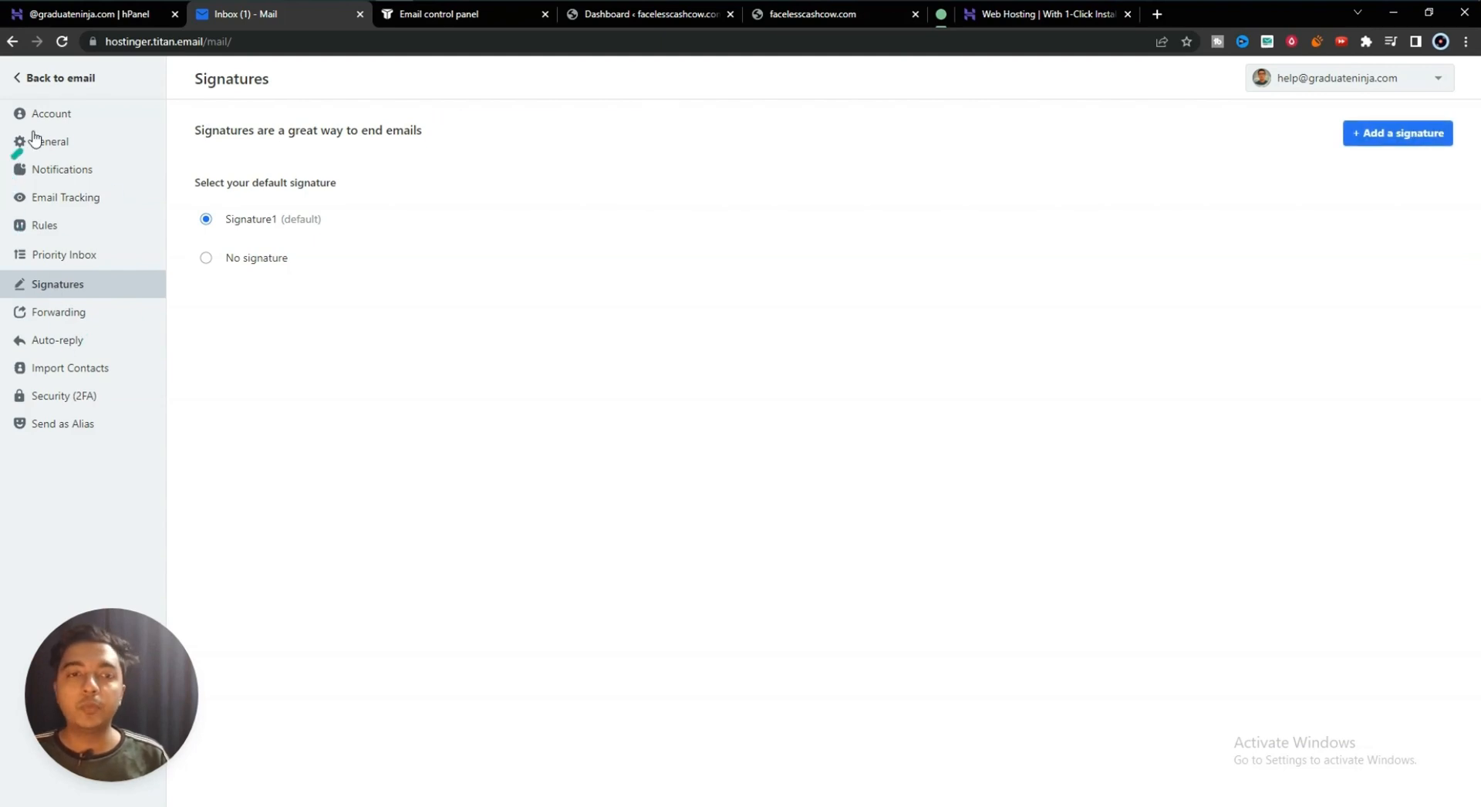
- Leave the signature settings page and go back to the Inbox
left_click(25, 81)
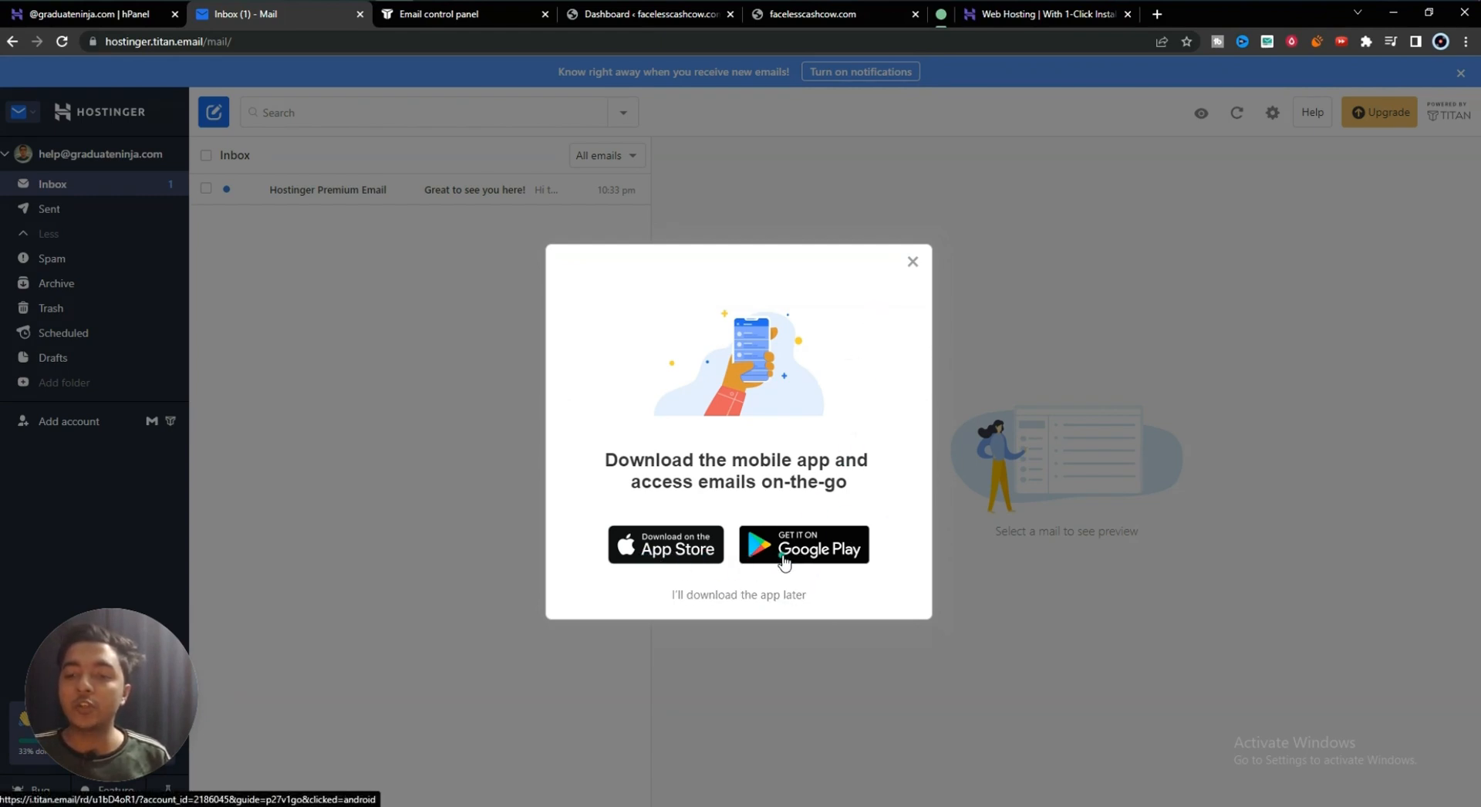
- Dismiss the mobile-app popup, open the Hostinger welcome email, and close the setup card
left_click(909, 264)
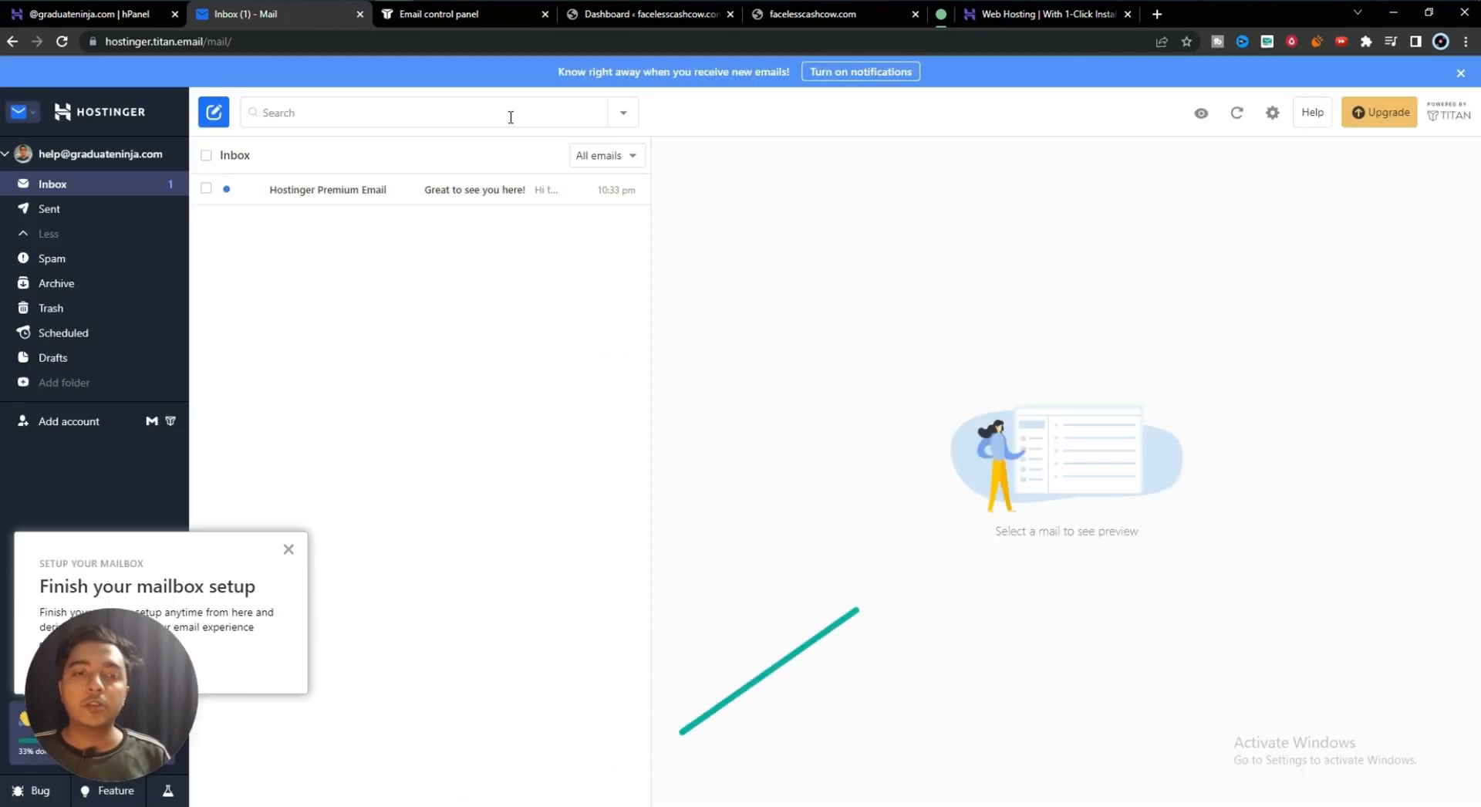
left_click(328, 194)
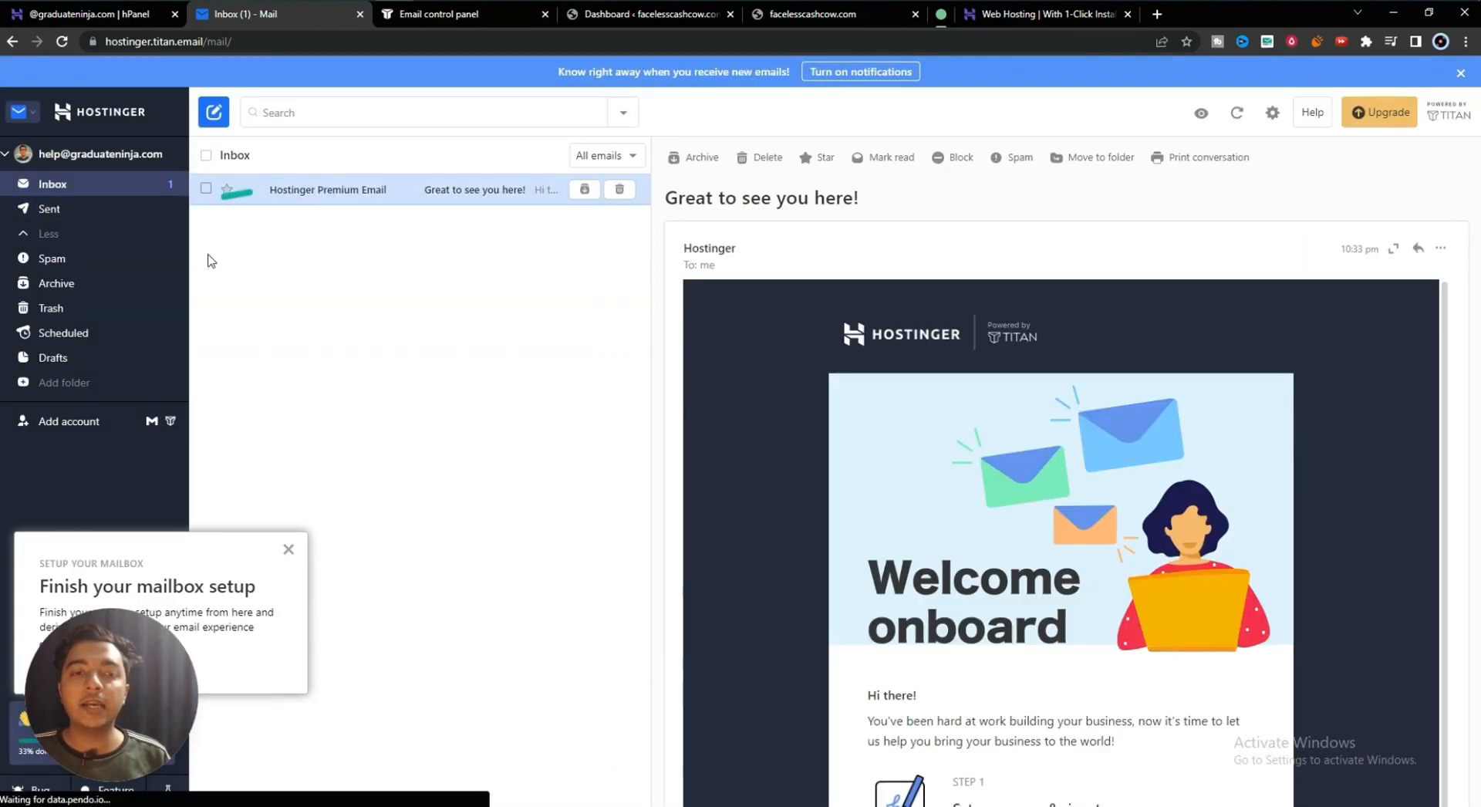
left_click(289, 548)
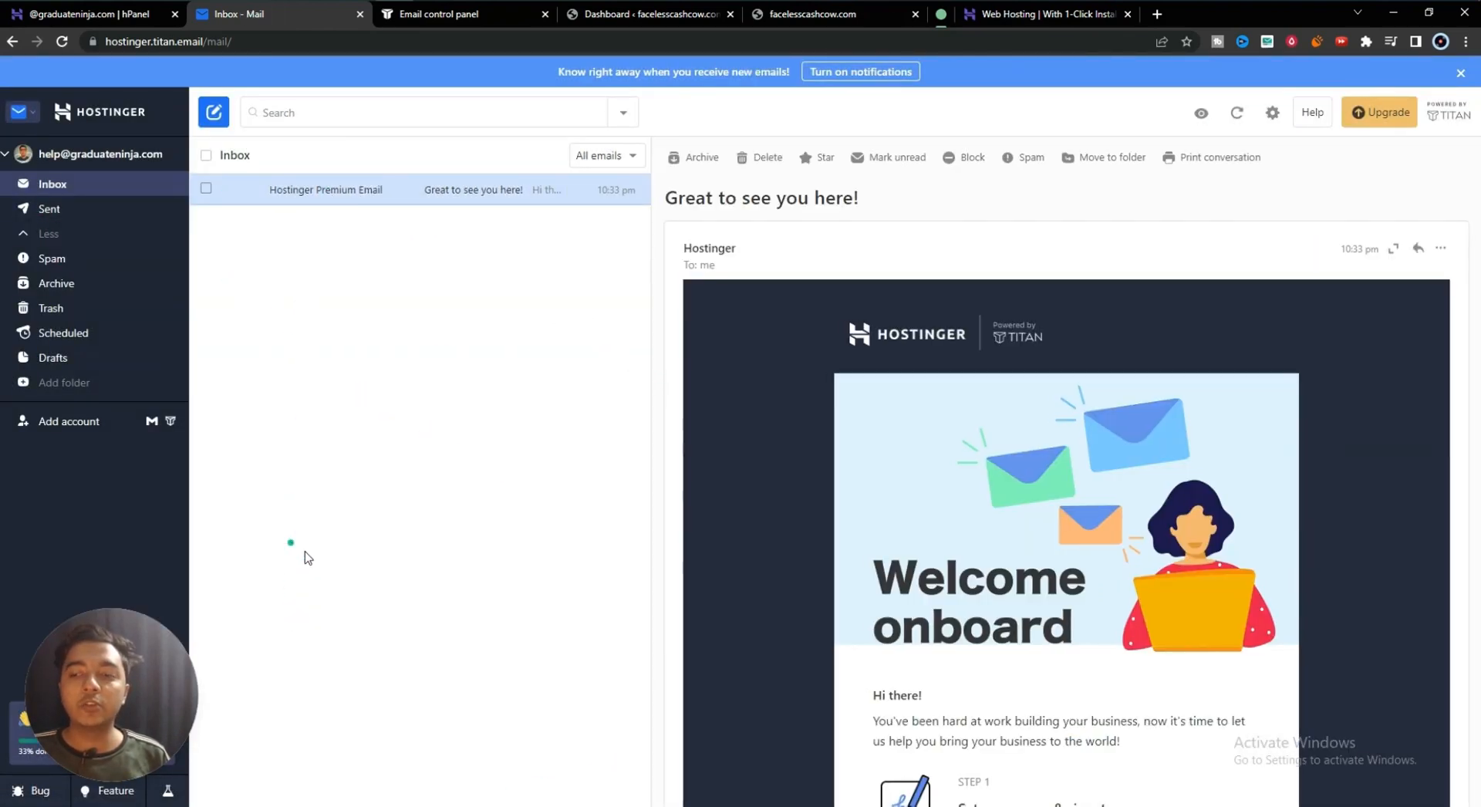
scroll(947, 484, "down", 5)
scroll(947, 484, "up", 5)
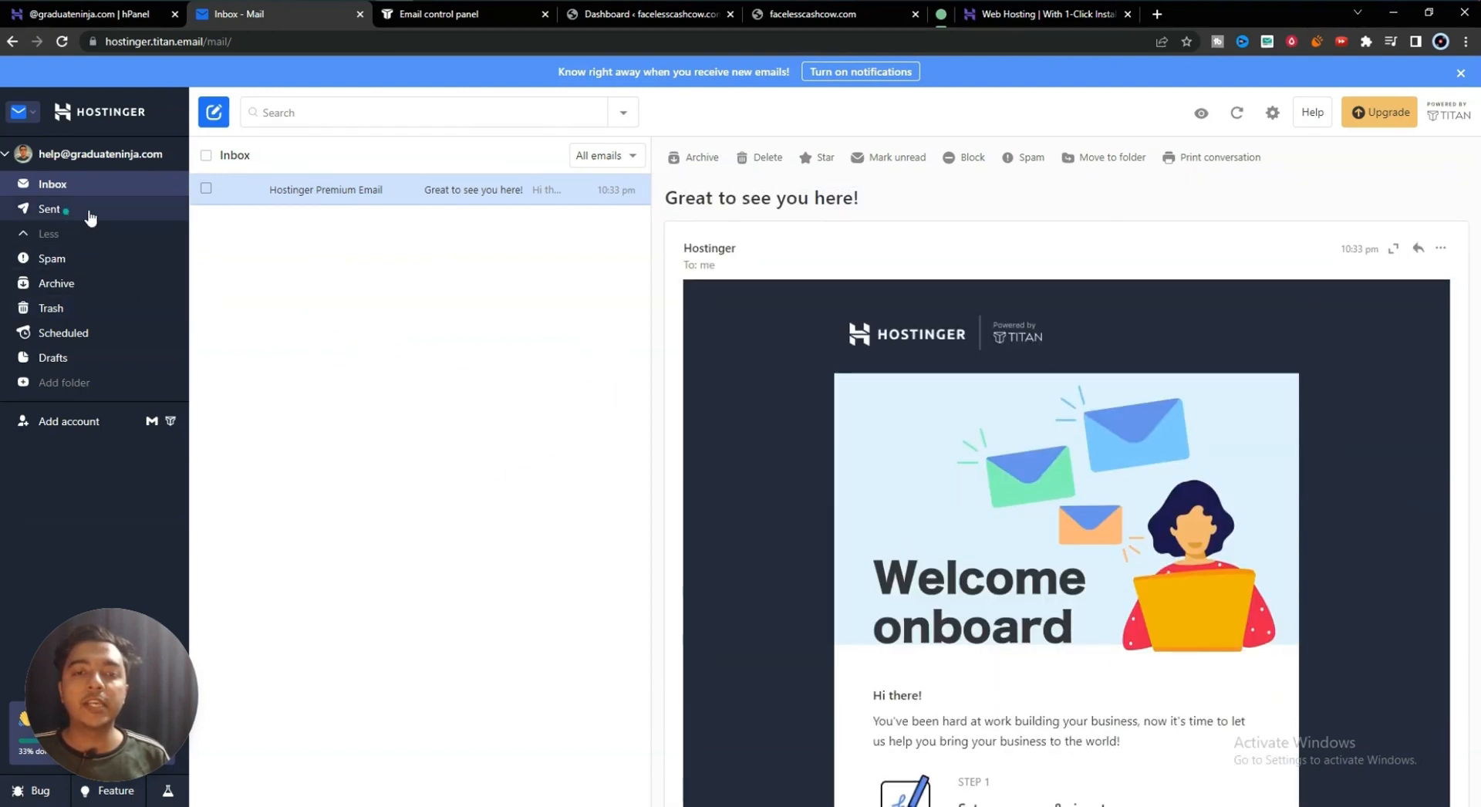
- Look through the Sent and Spam folders, then return to the Inbox
left_click(67, 217)
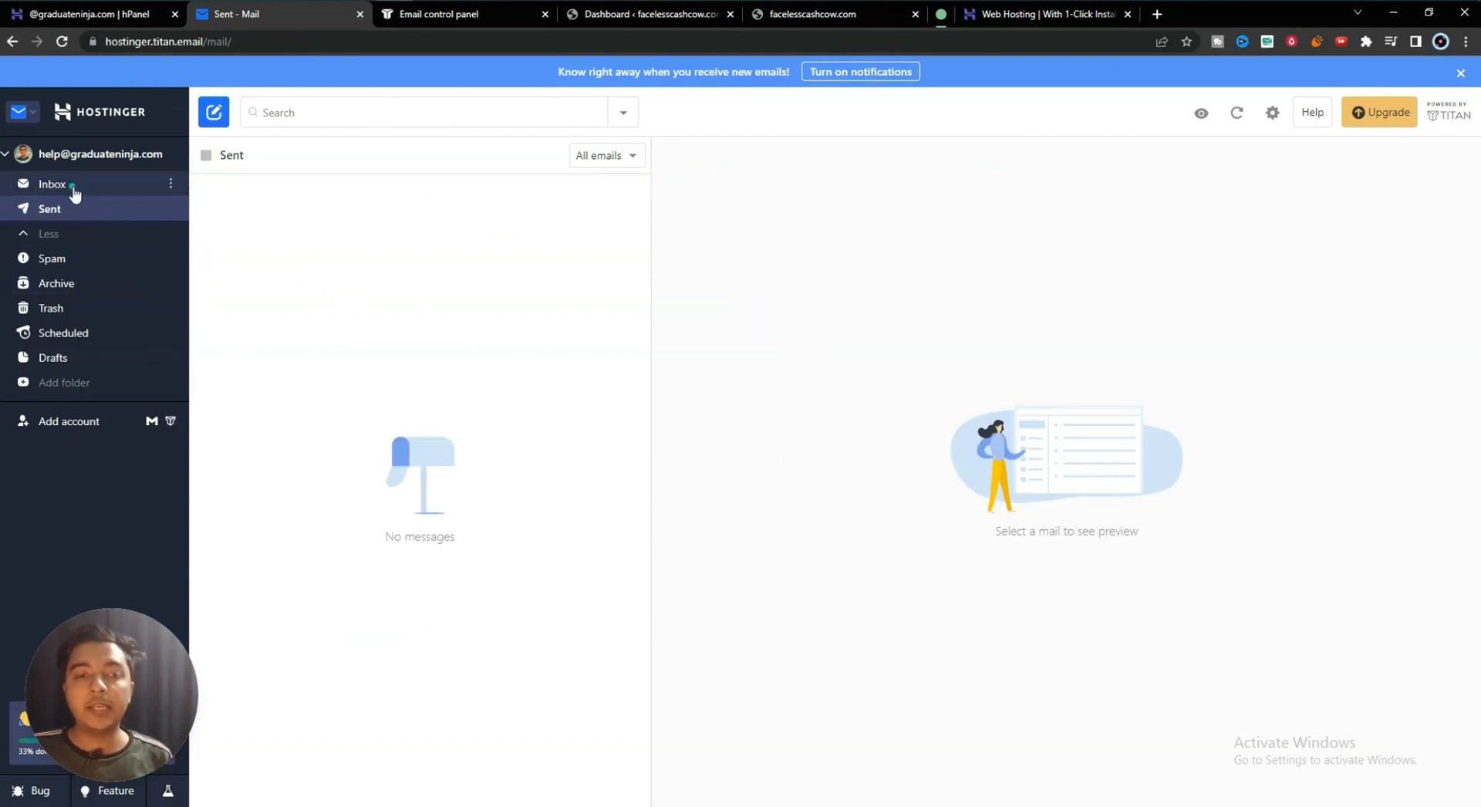
left_click(74, 262)
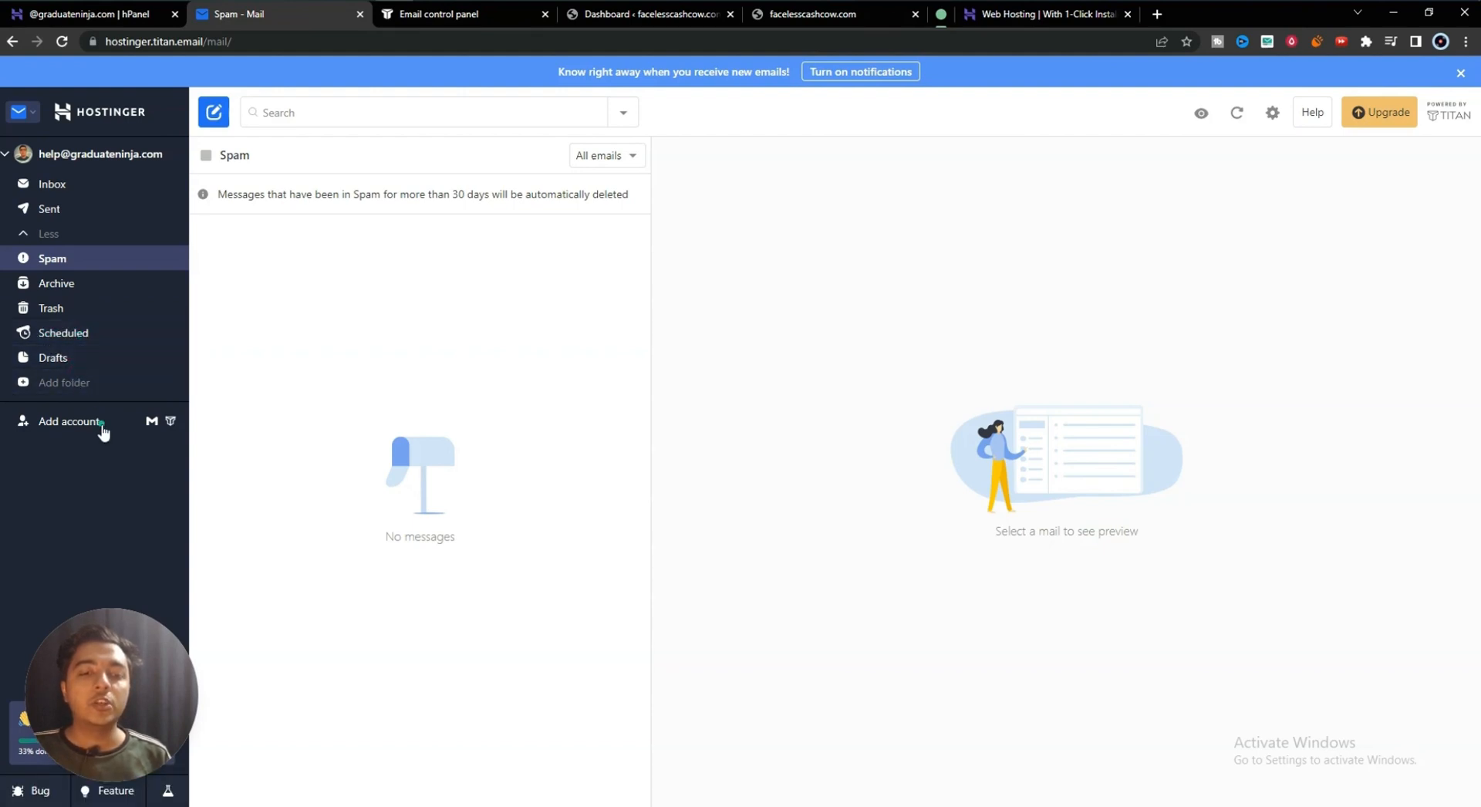
left_click(73, 191)
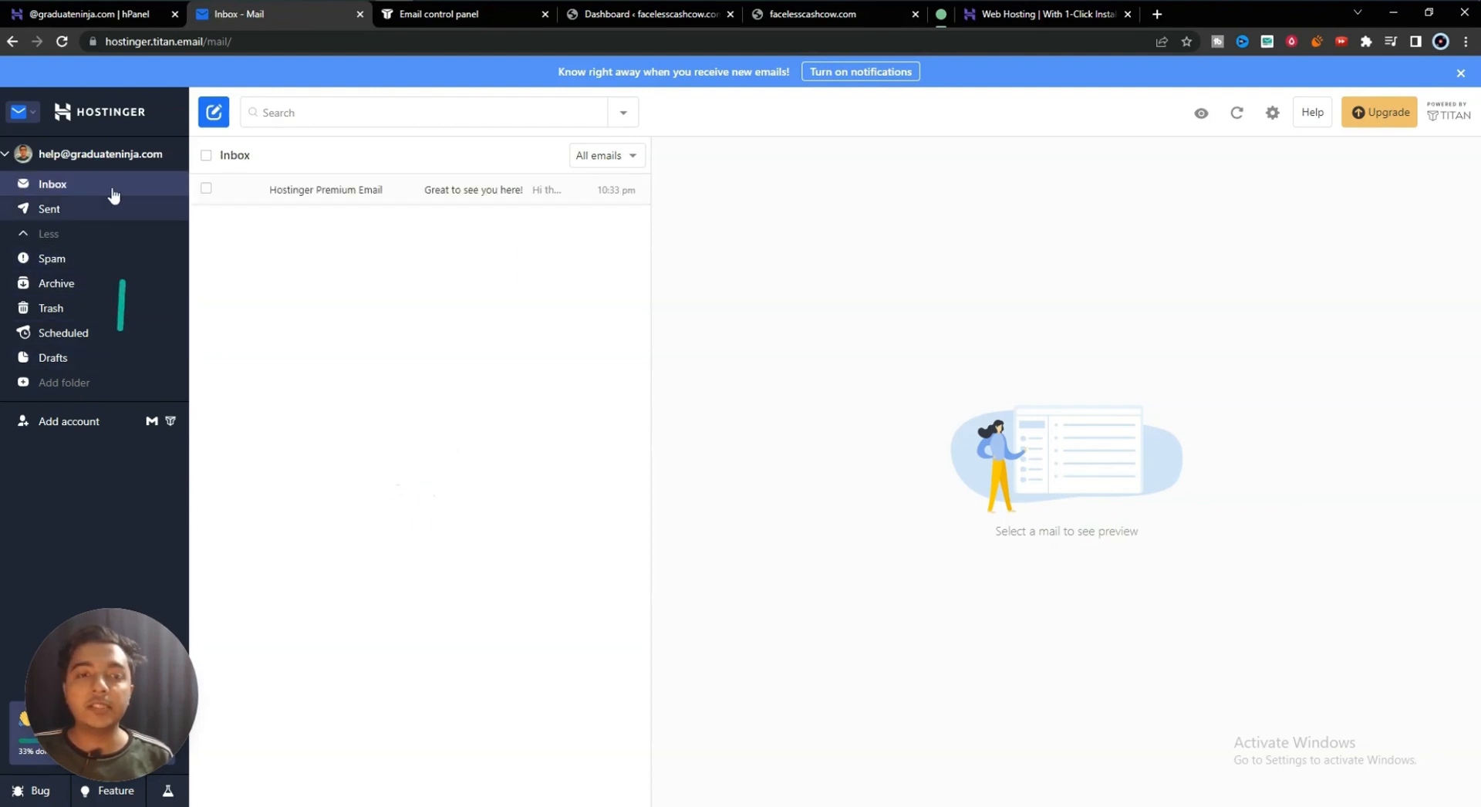
left_click(105, 163)
left_click(105, 164)
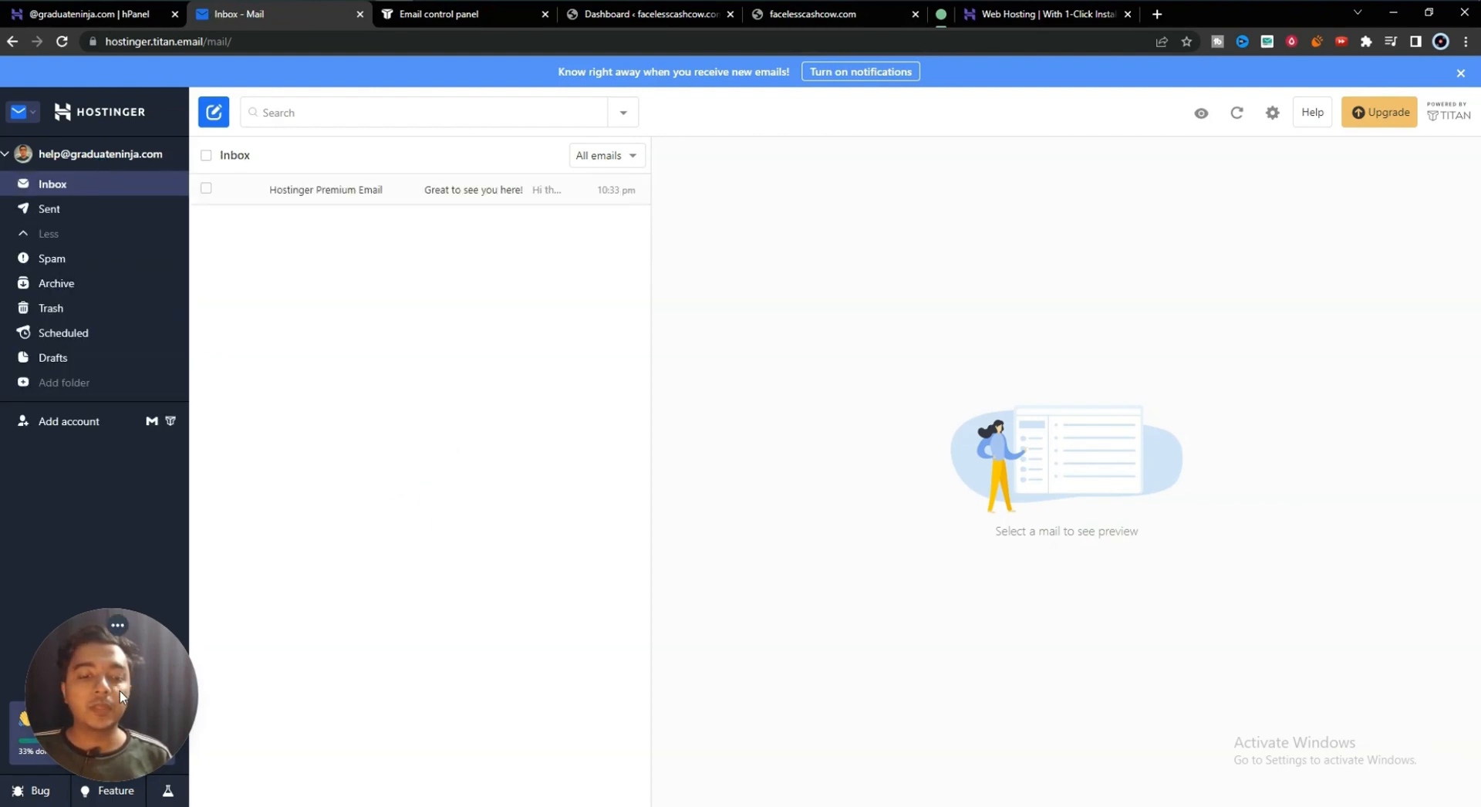
left_click_drag(108, 748, 108, 679)
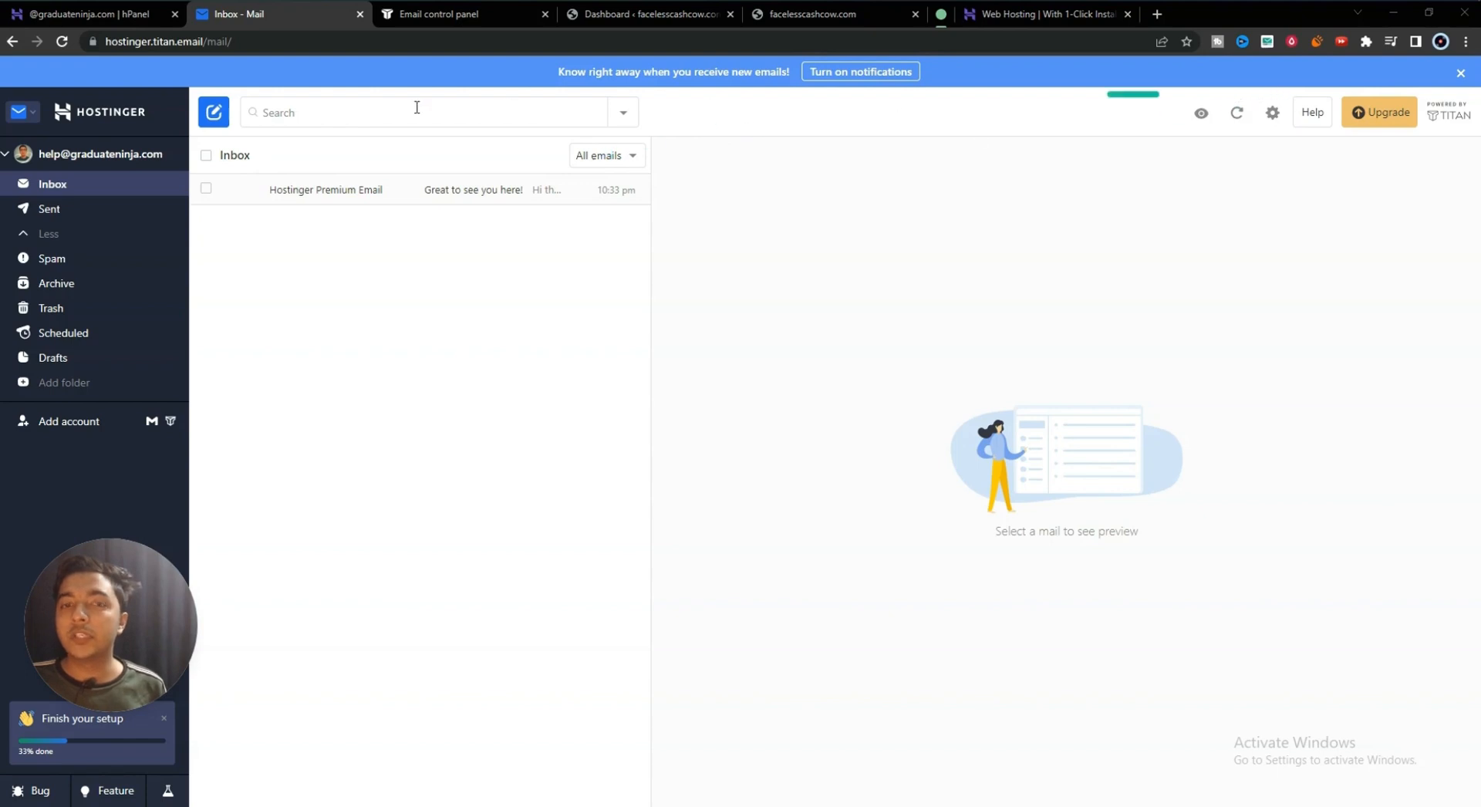
- Compose a new email to the support address: 'Hello, What about your project?'
left_click(213, 112)
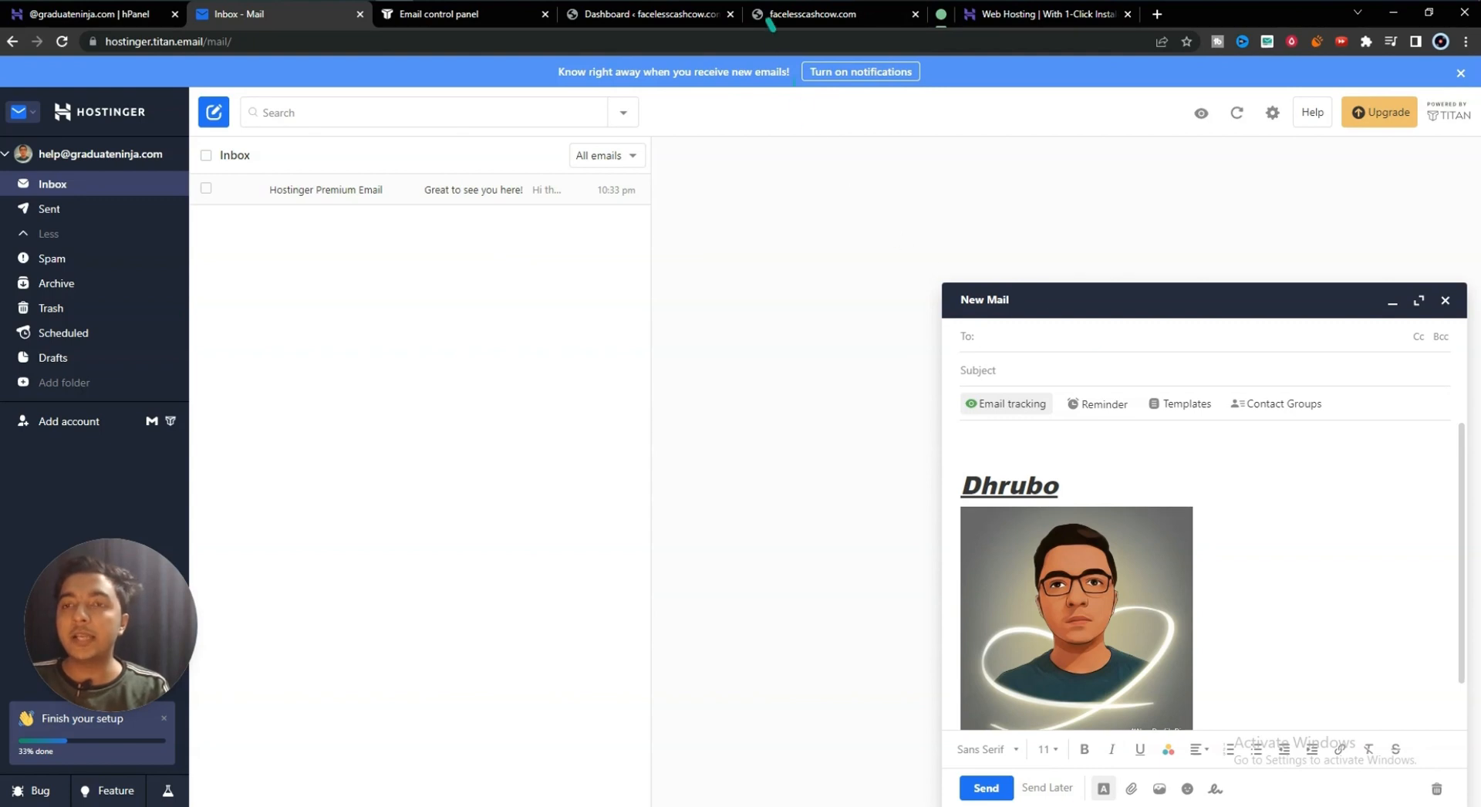
type("suppo")
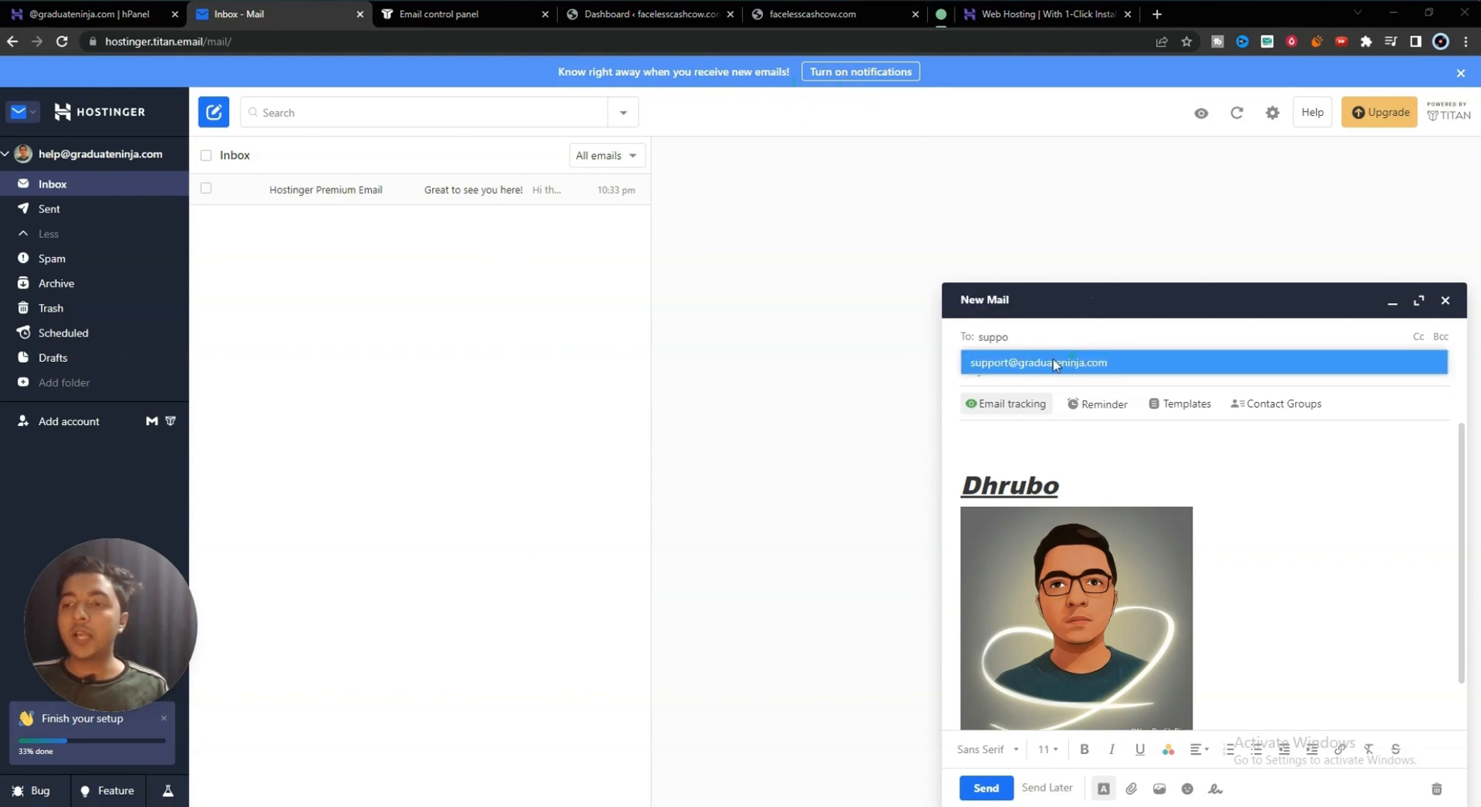
left_click(1053, 363)
left_click(999, 370)
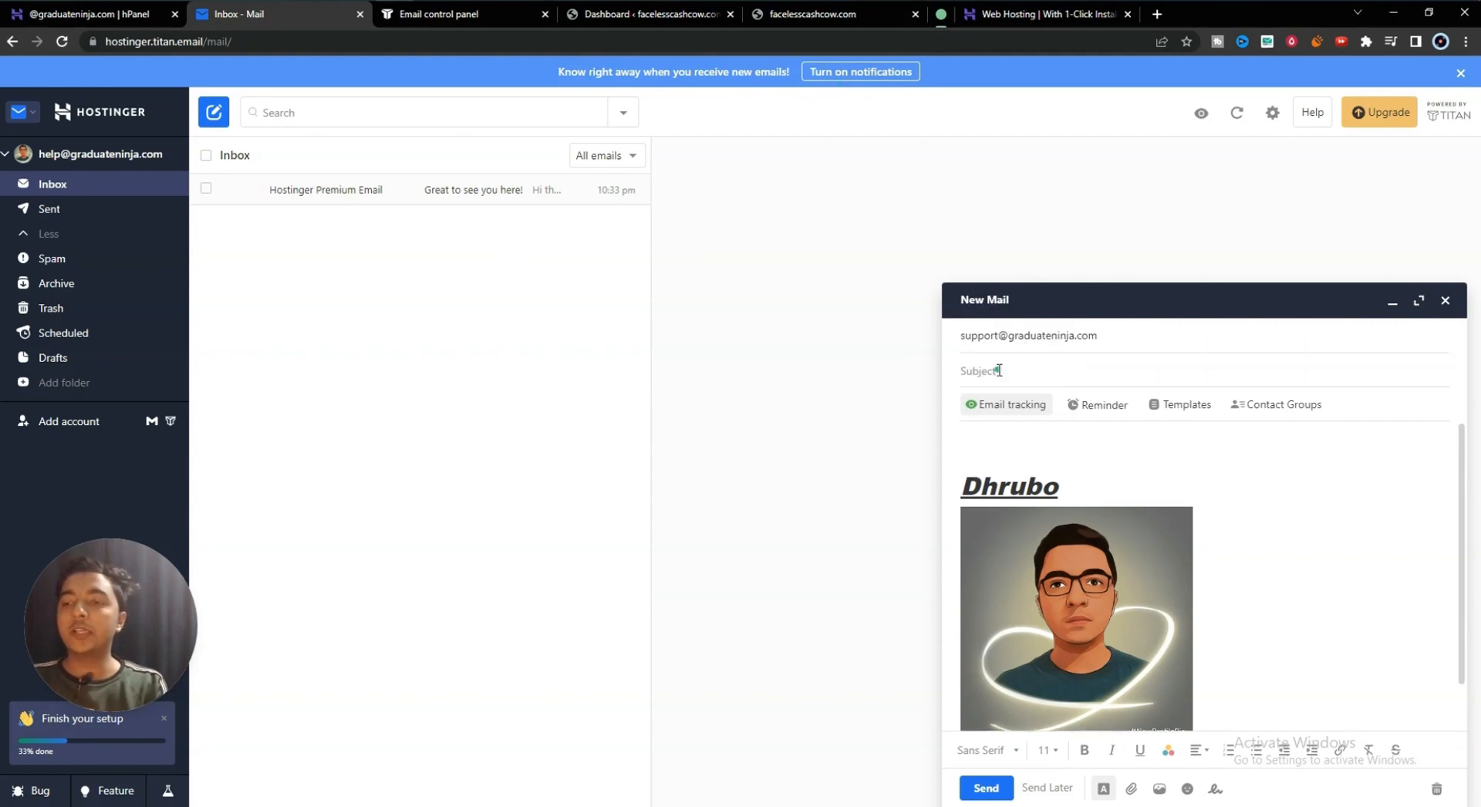
type("H")
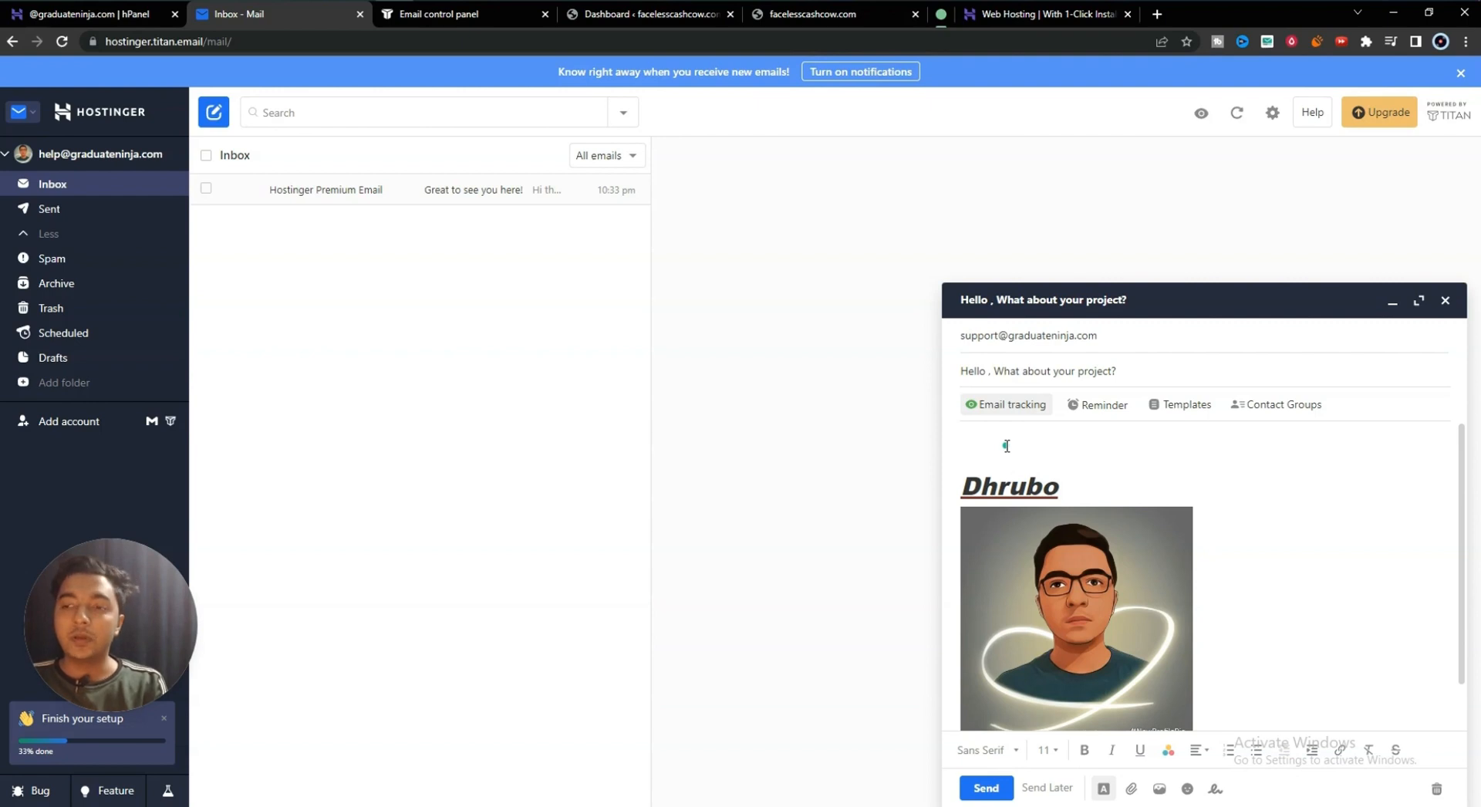
type("me know the progress of your project.")
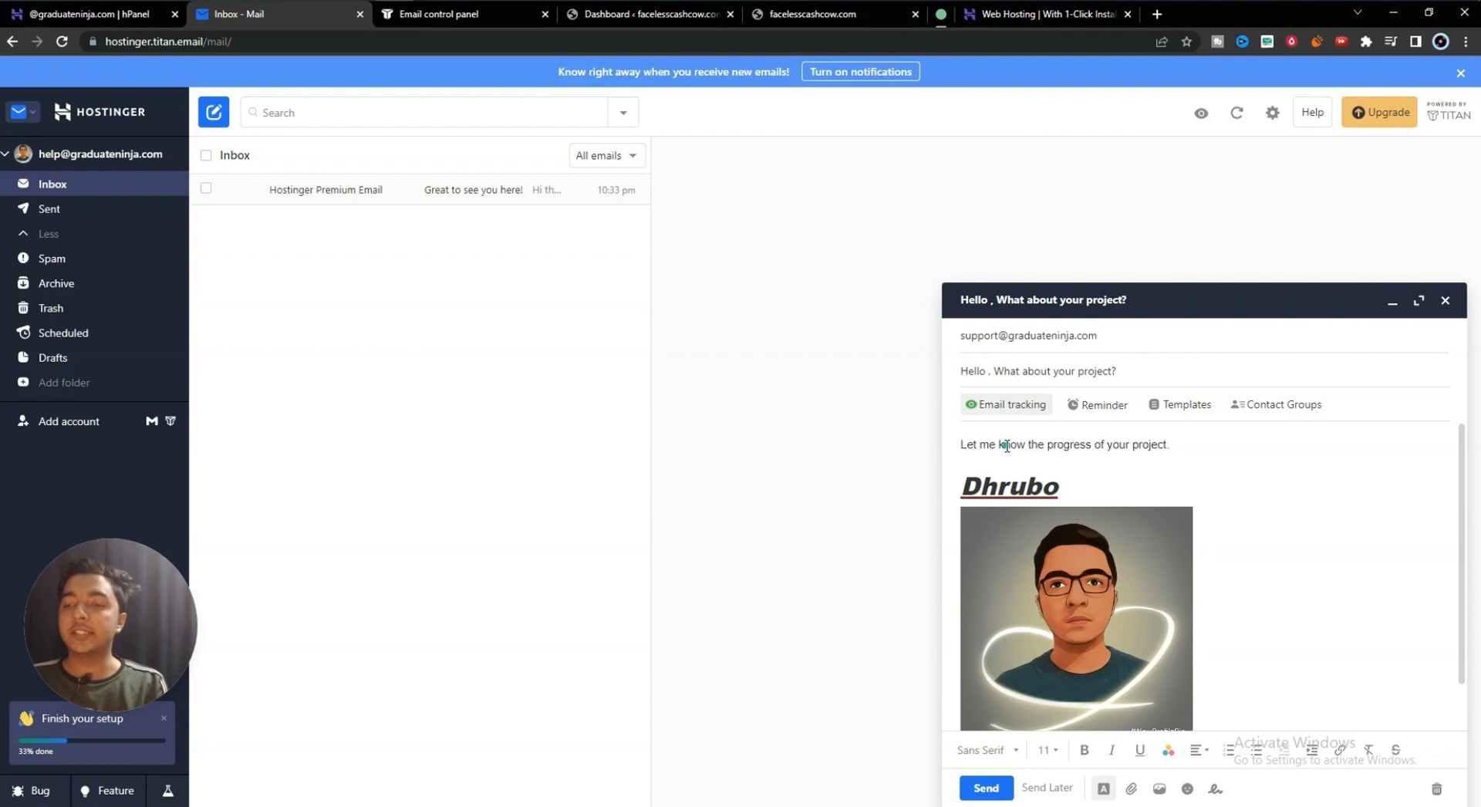
scroll(1014, 509, "down", 2)
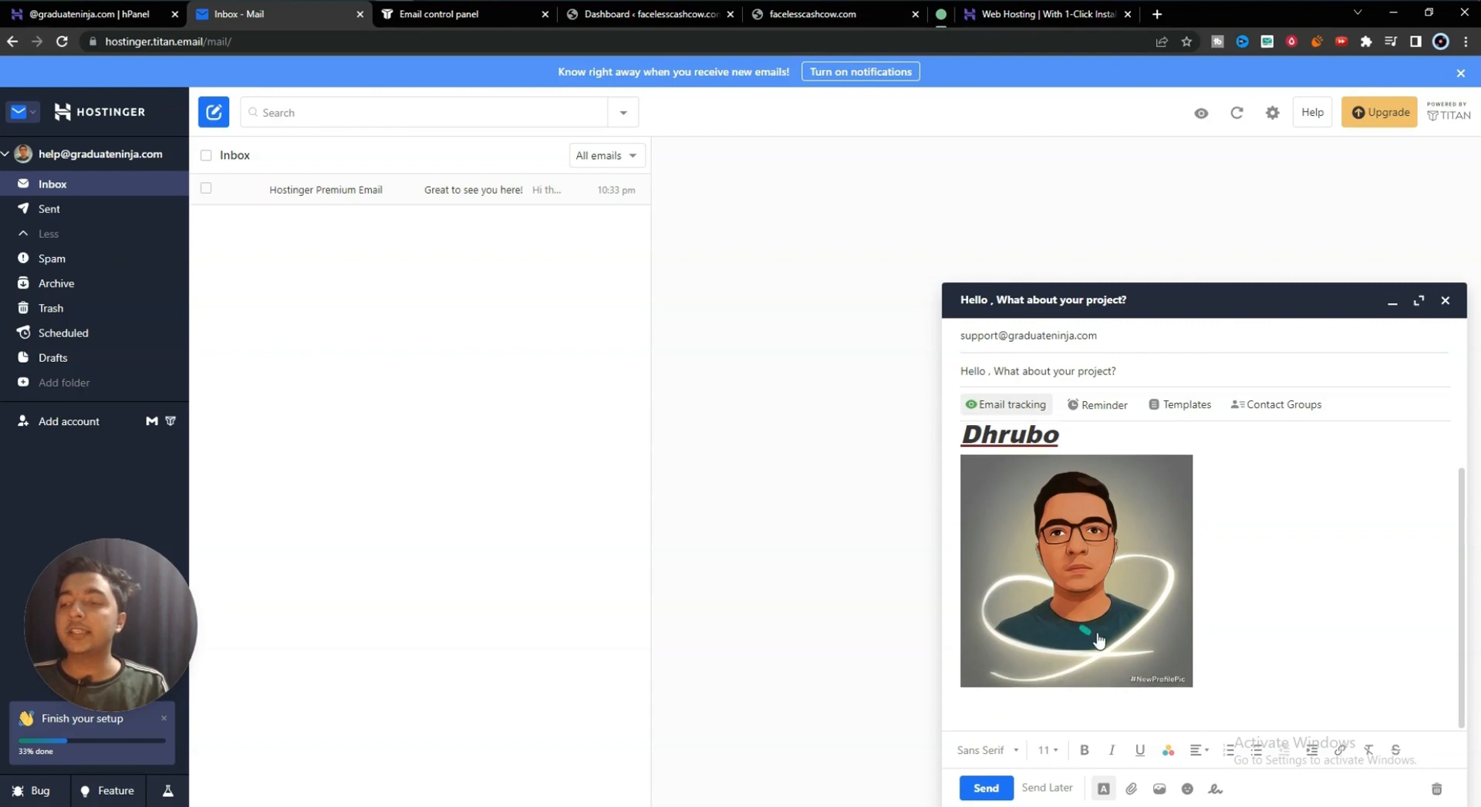
left_click(1067, 446)
scroll(1065, 463, "up", 1)
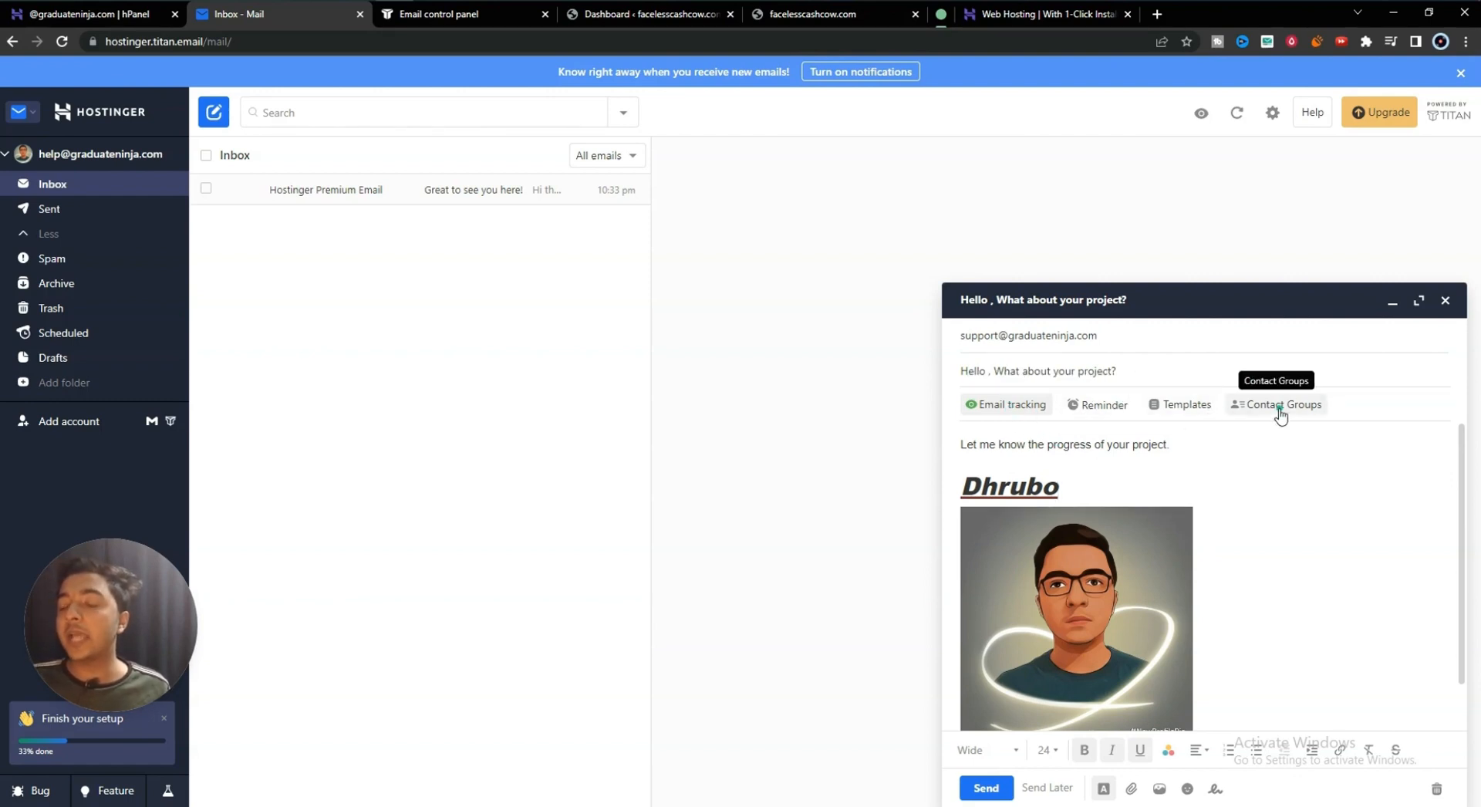
- Dismiss the Email tracking and Send Later upgrade prompts, then send the message
left_click(1003, 405)
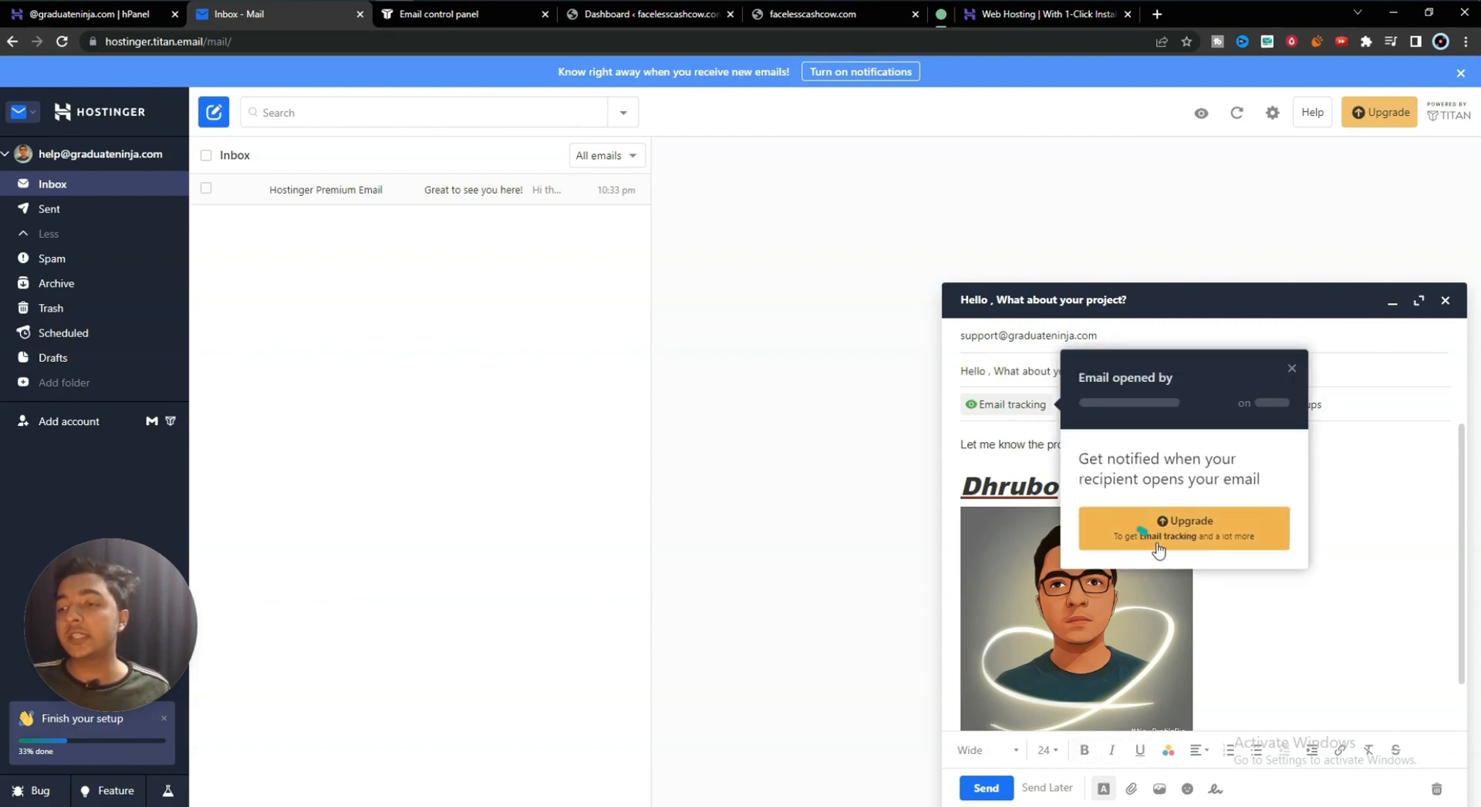
left_click(999, 443)
scroll(1230, 555, "down", 1)
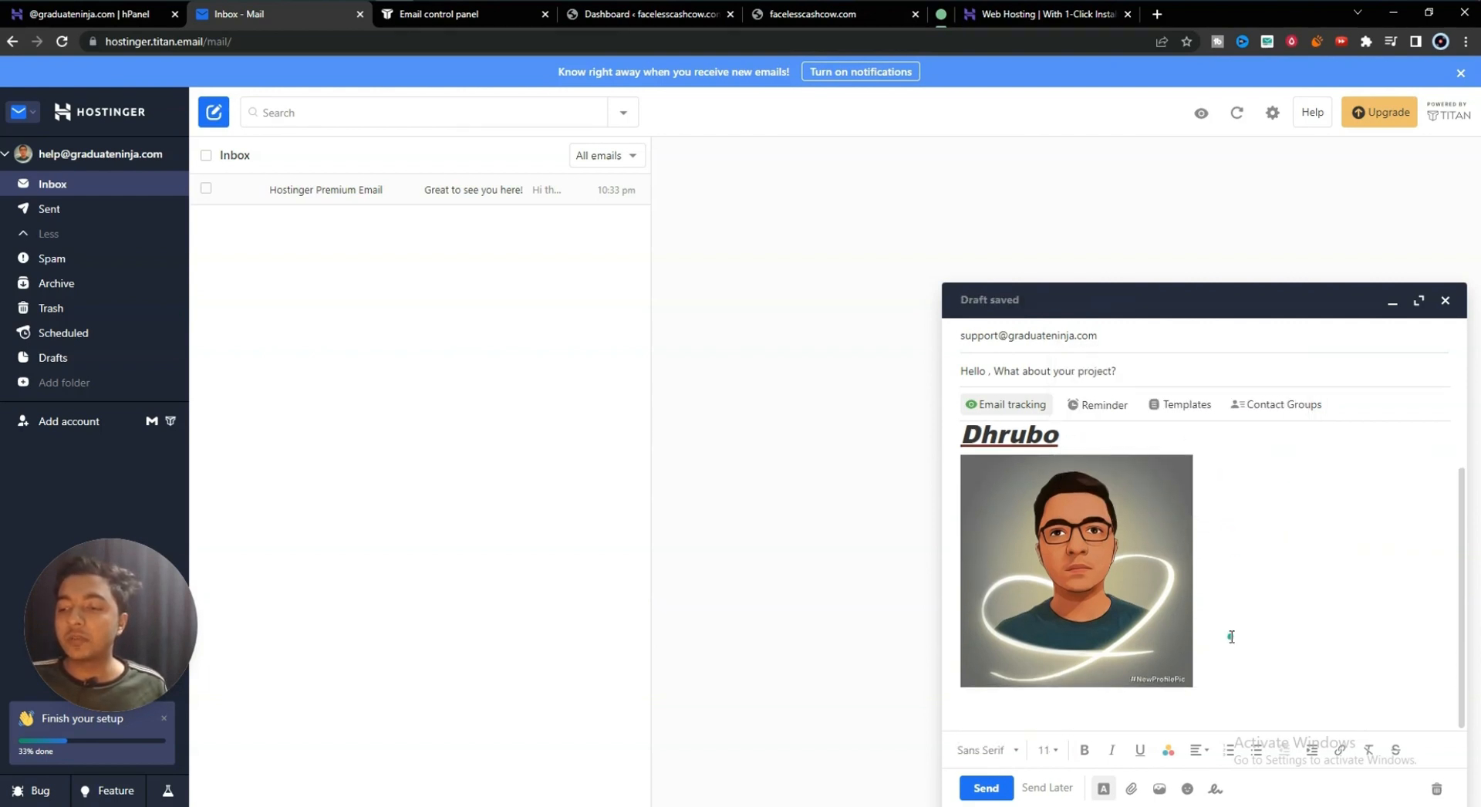
scroll(1231, 636, "up", 1)
scroll(1207, 638, "down", 1)
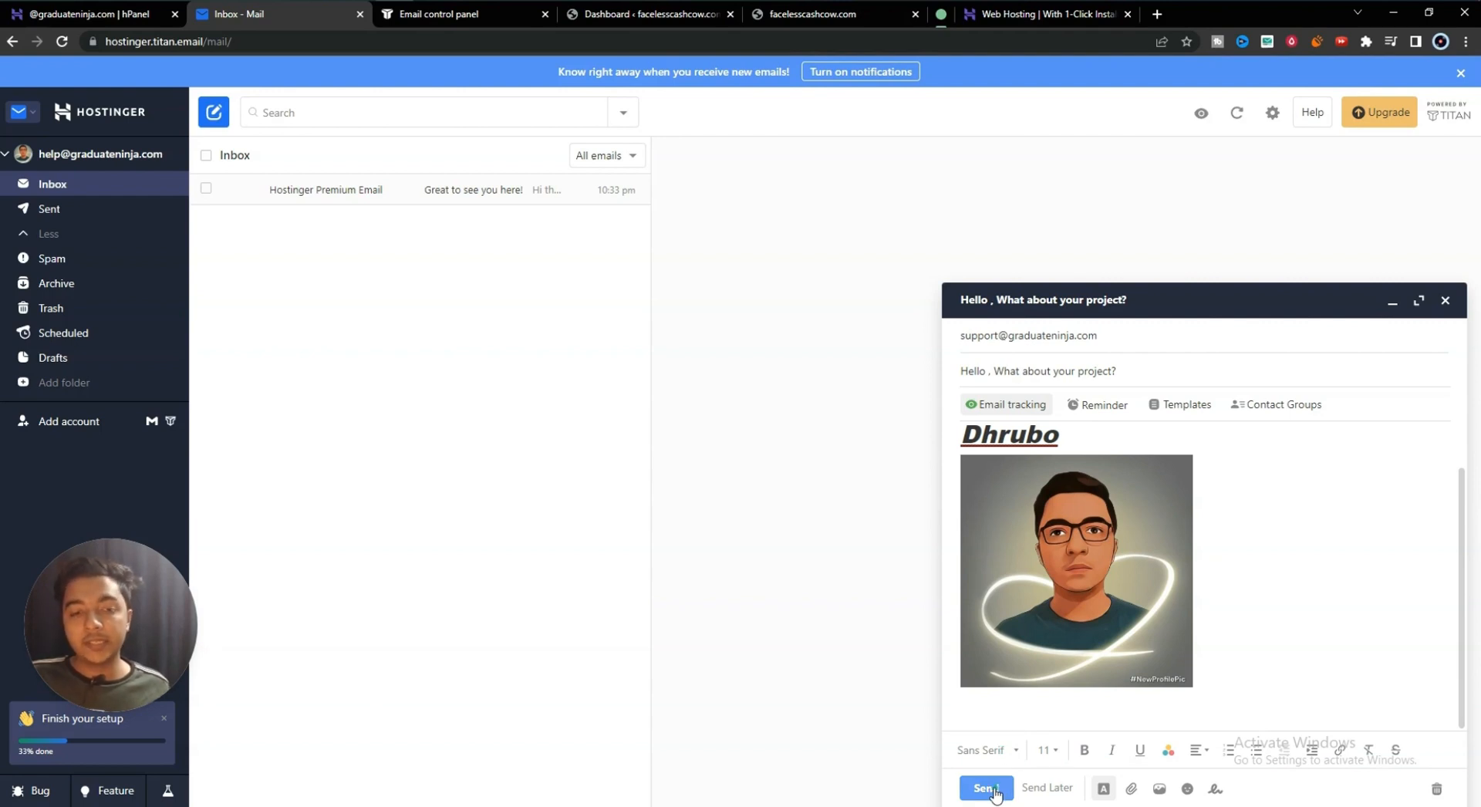
left_click(1049, 788)
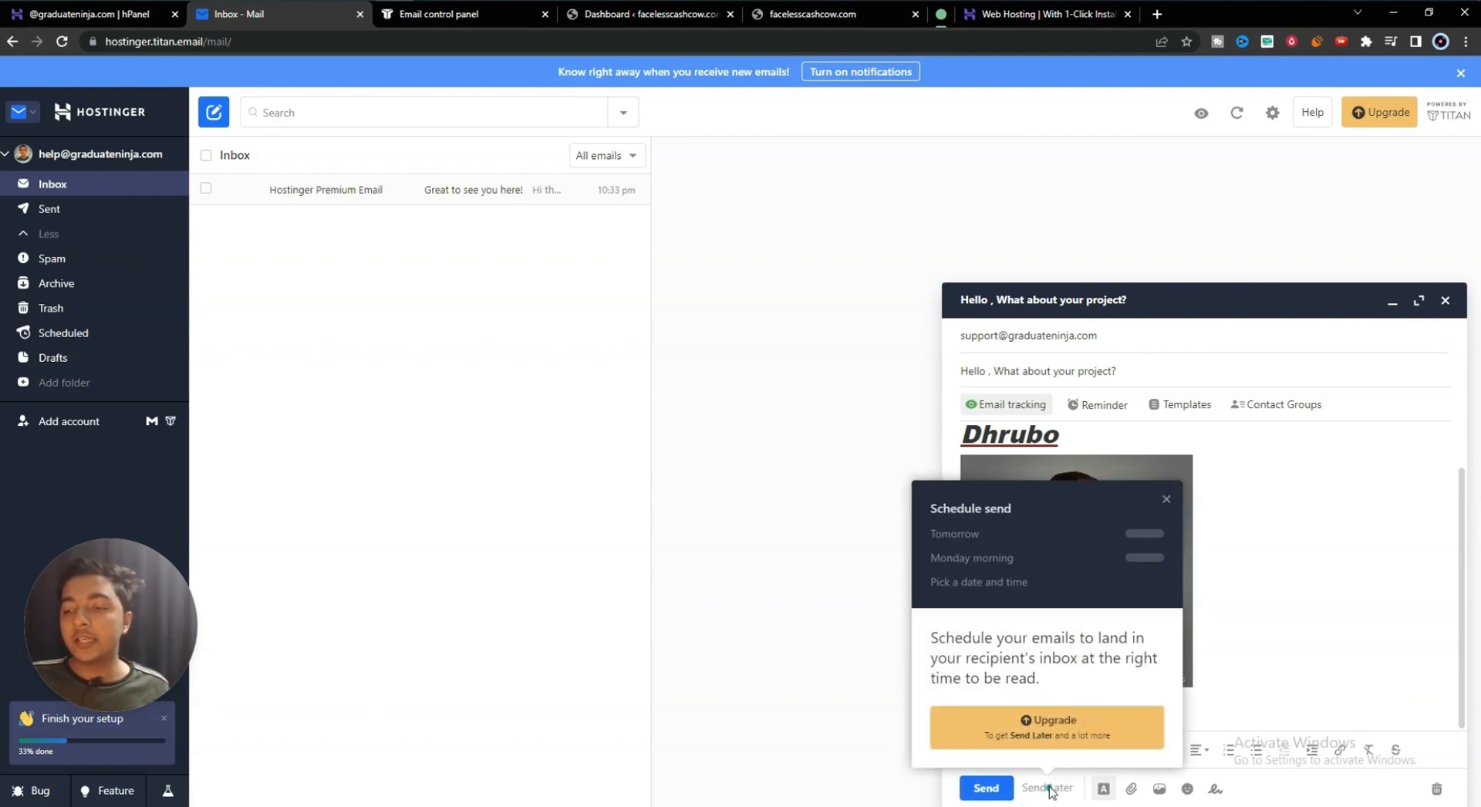
left_click(1050, 789)
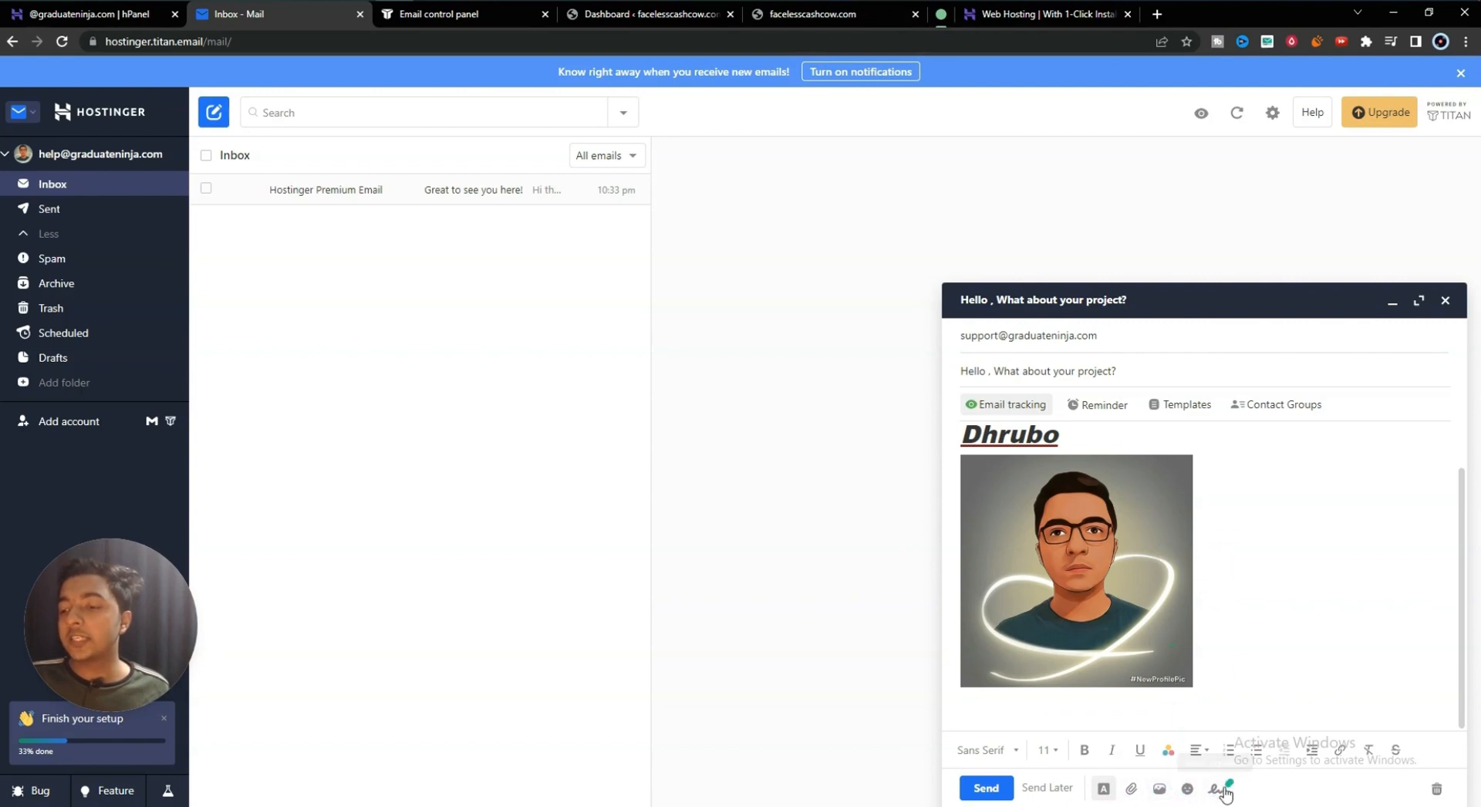
left_click(988, 788)
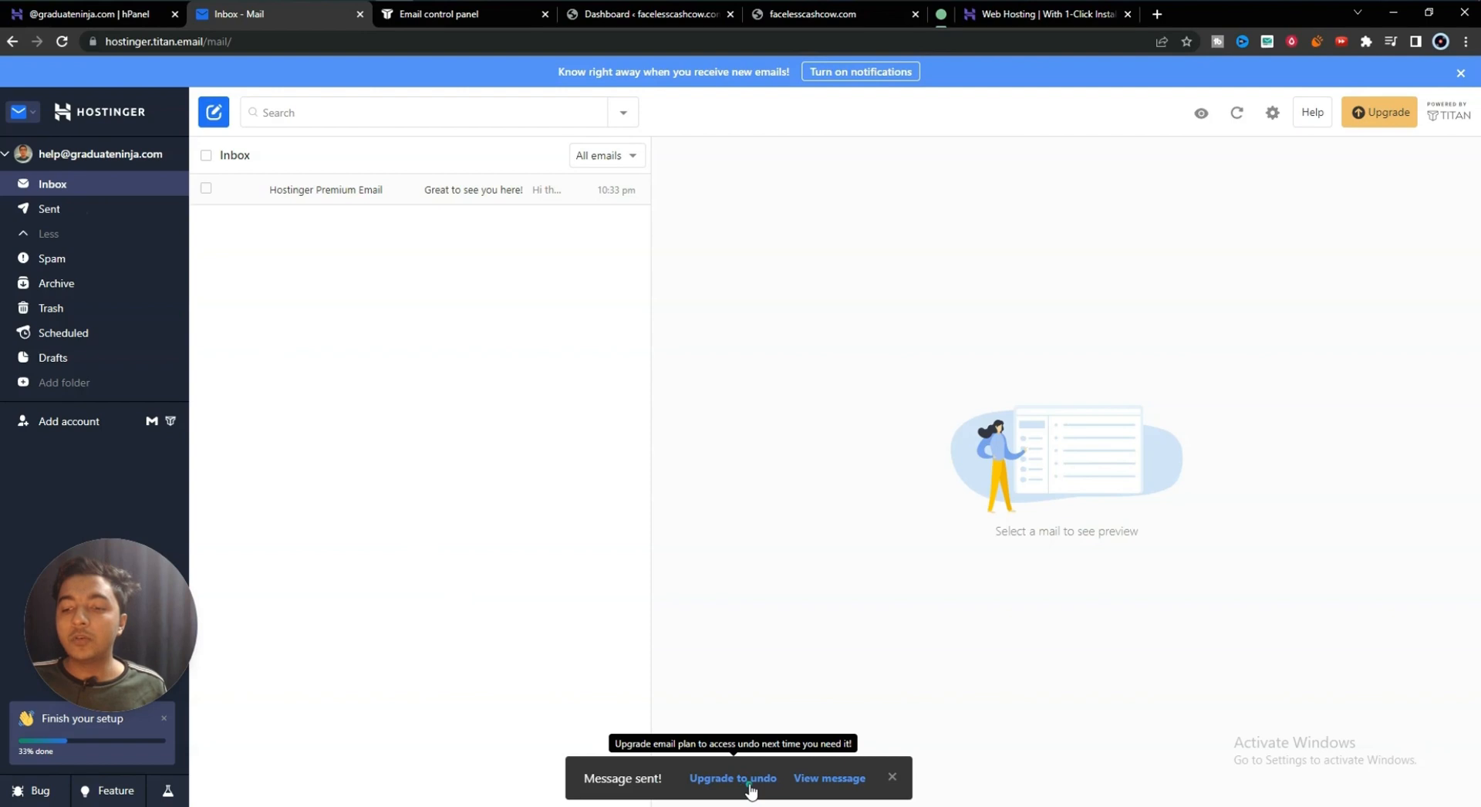
left_click(816, 785)
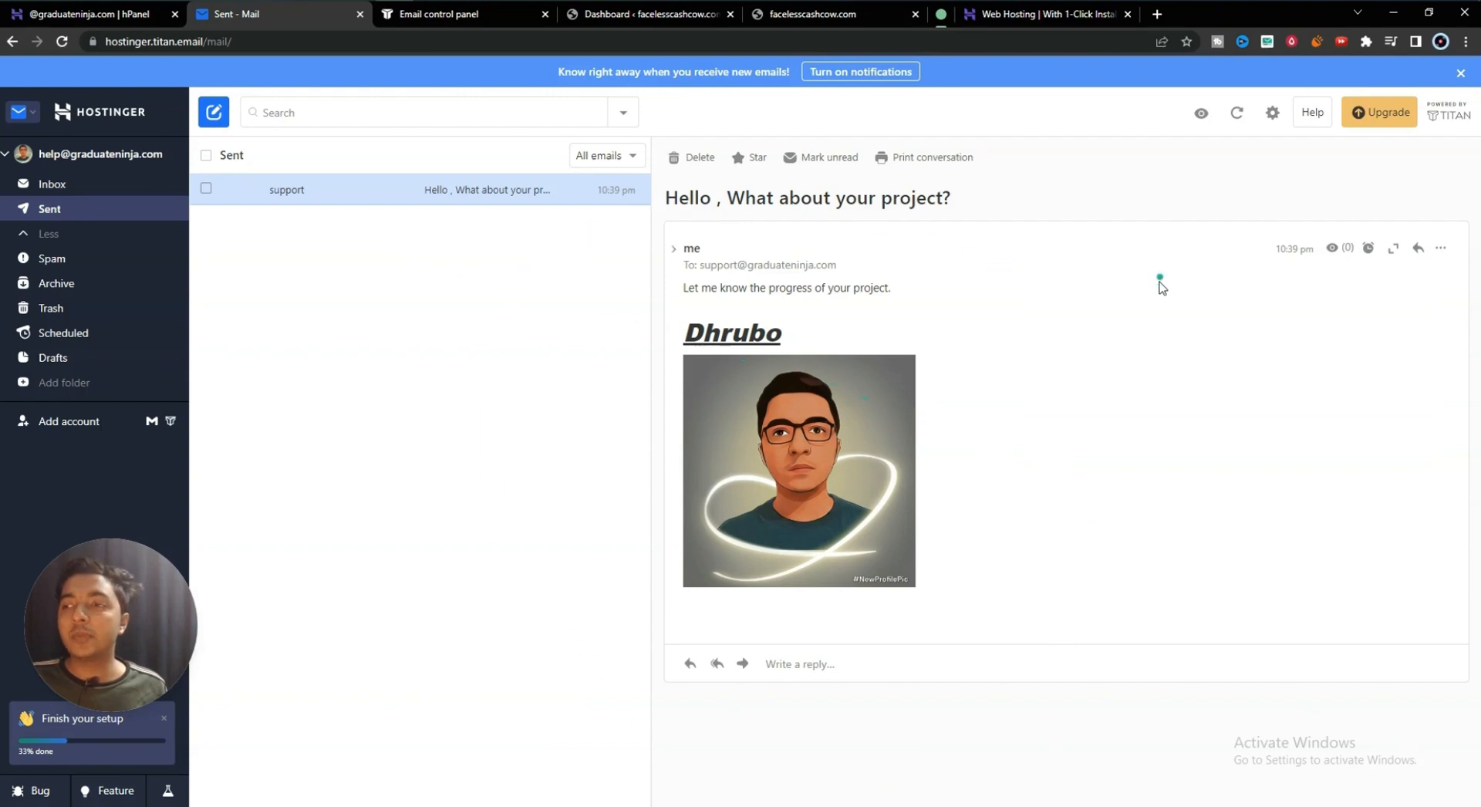
left_click(101, 187)
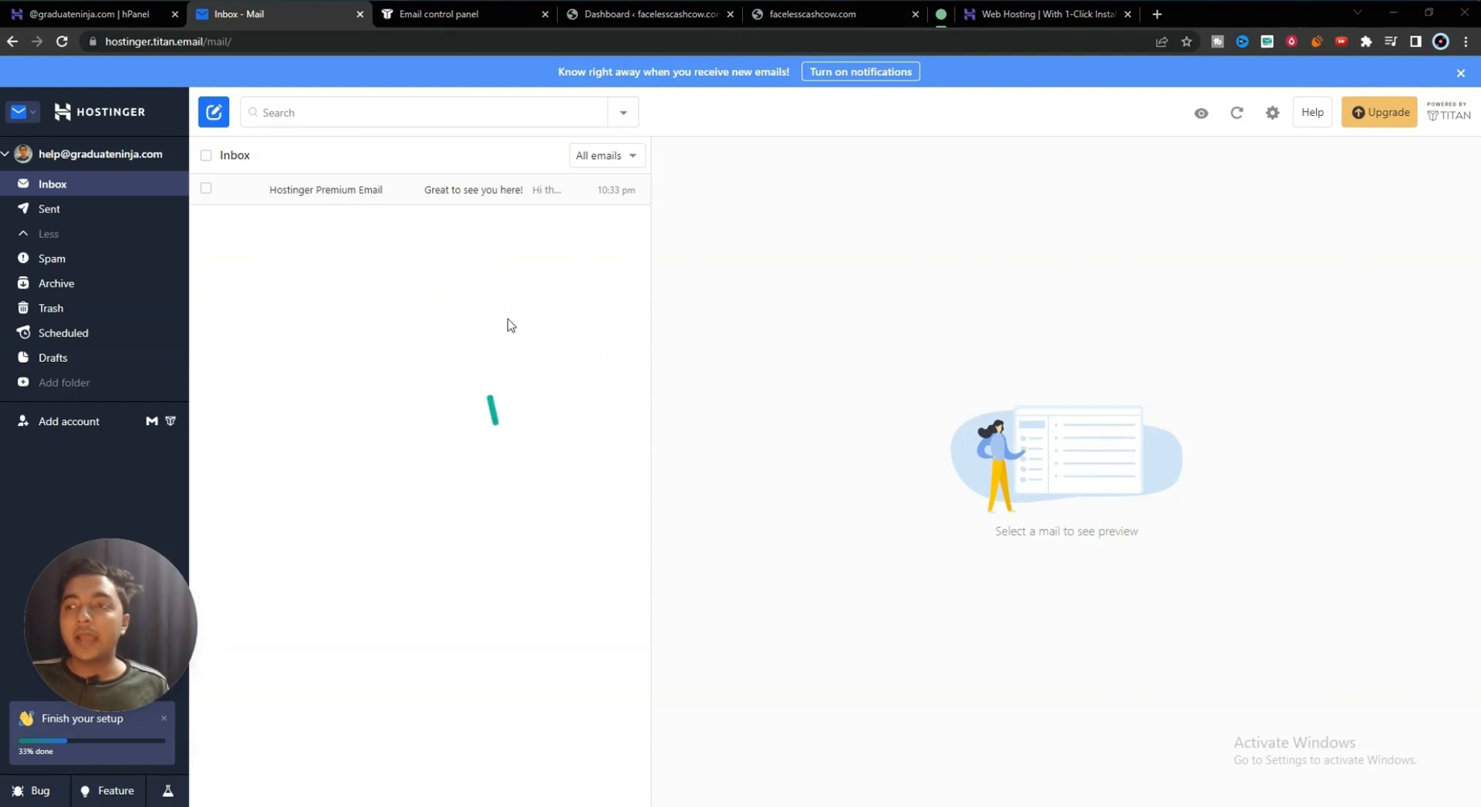
- Switch the mail interface to the dark theme, then back to light
left_click(1272, 115)
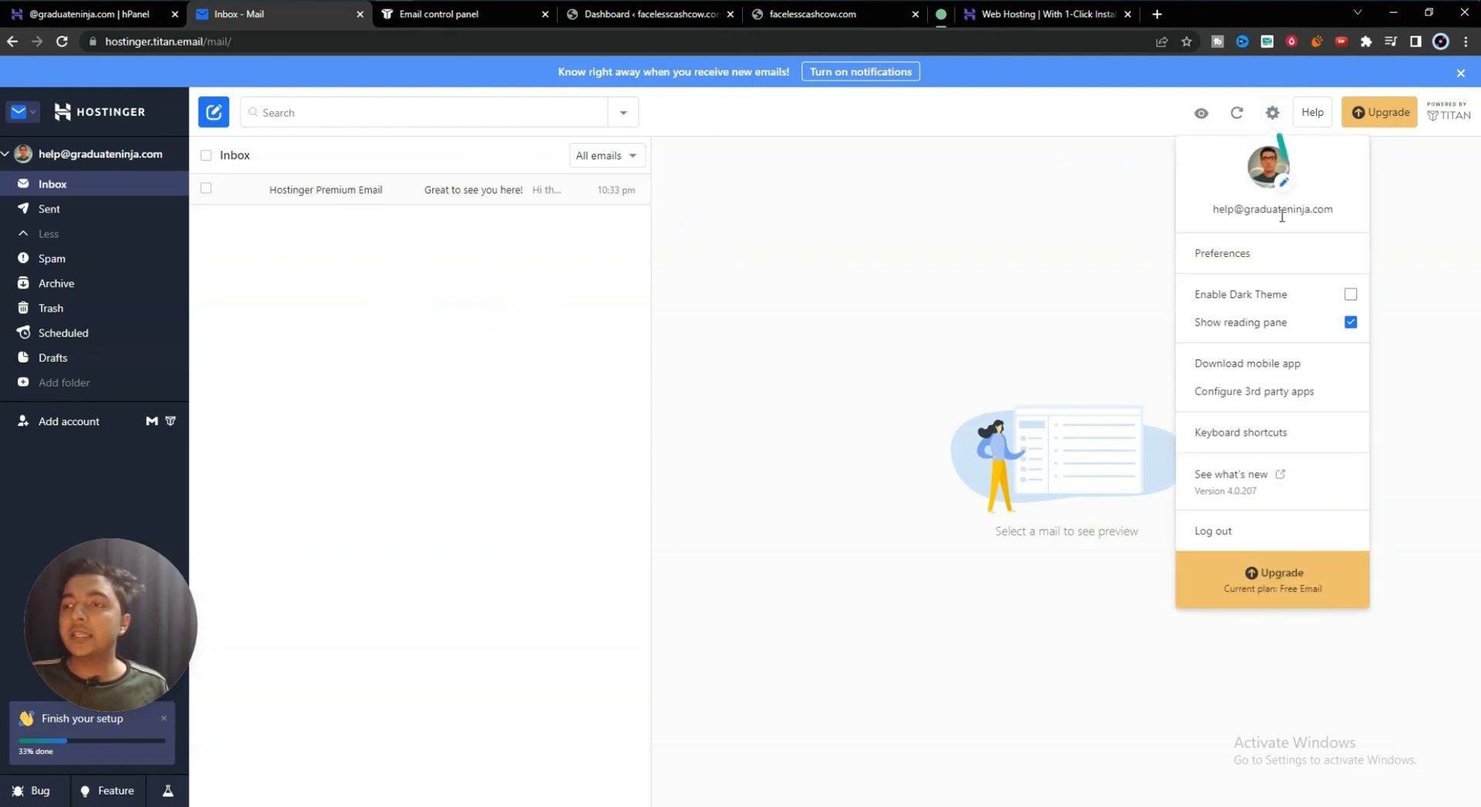
left_click(1250, 298)
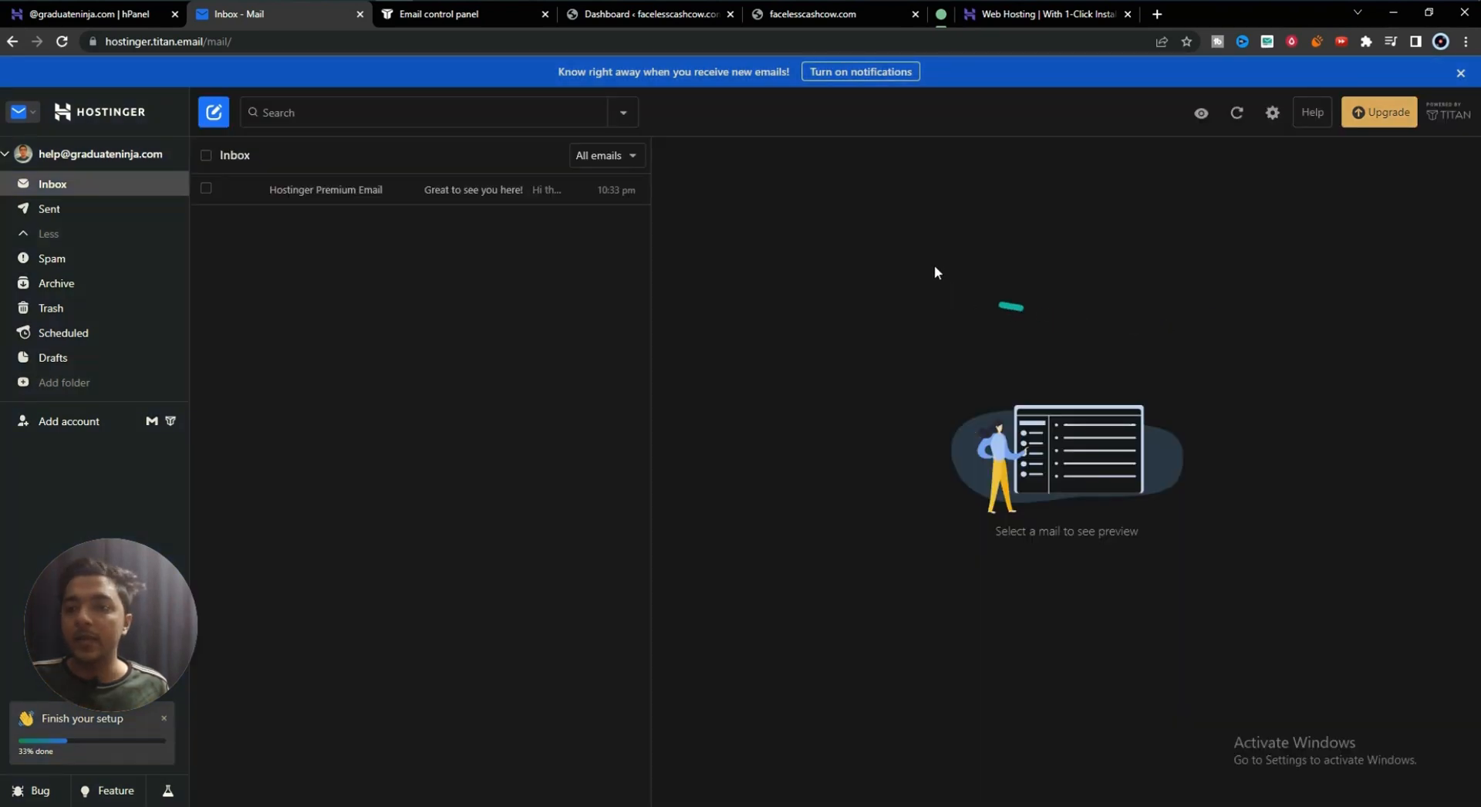
left_click(1277, 118)
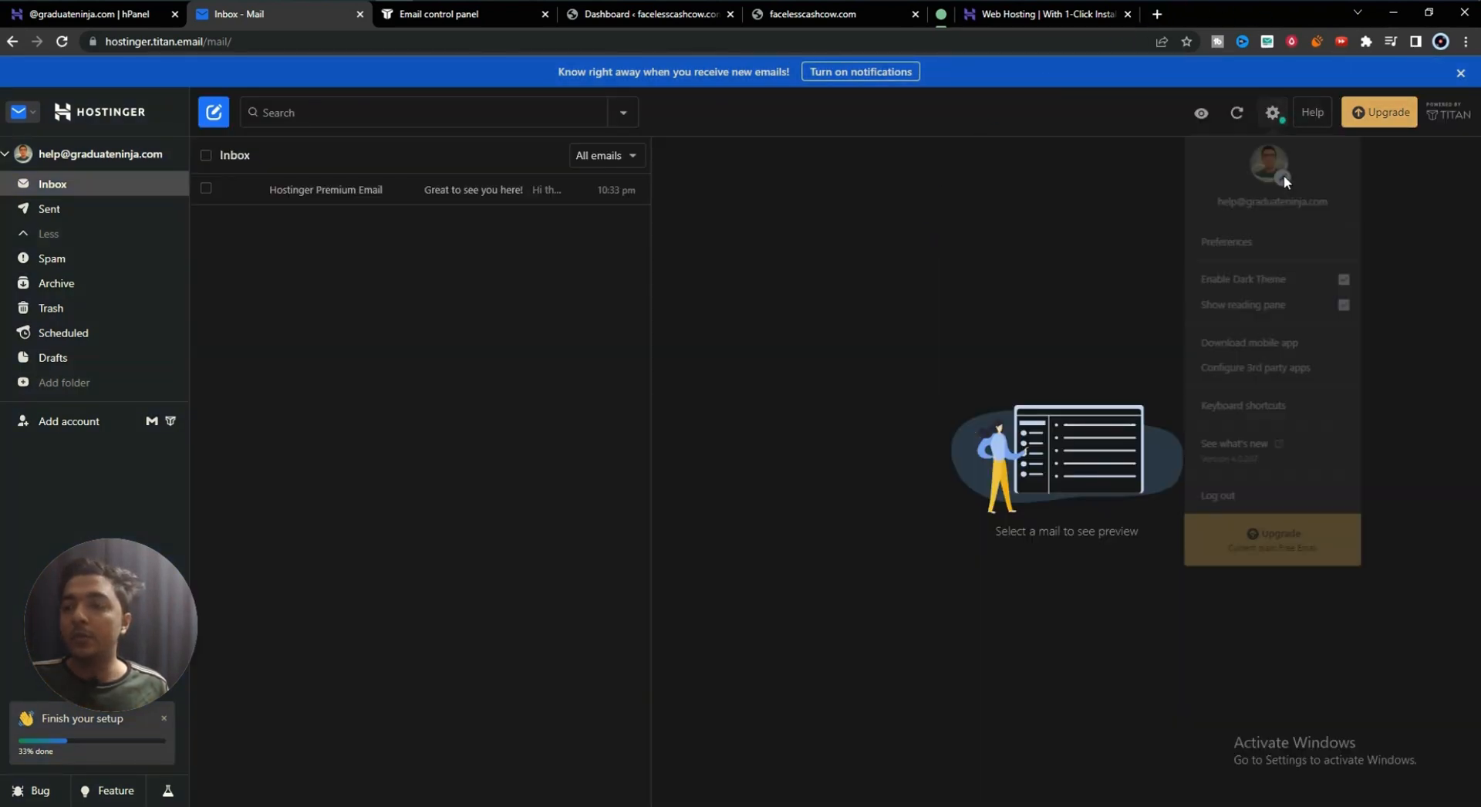
left_click(1287, 298)
- Hide the reading pane, then show it again
left_click(1272, 113)
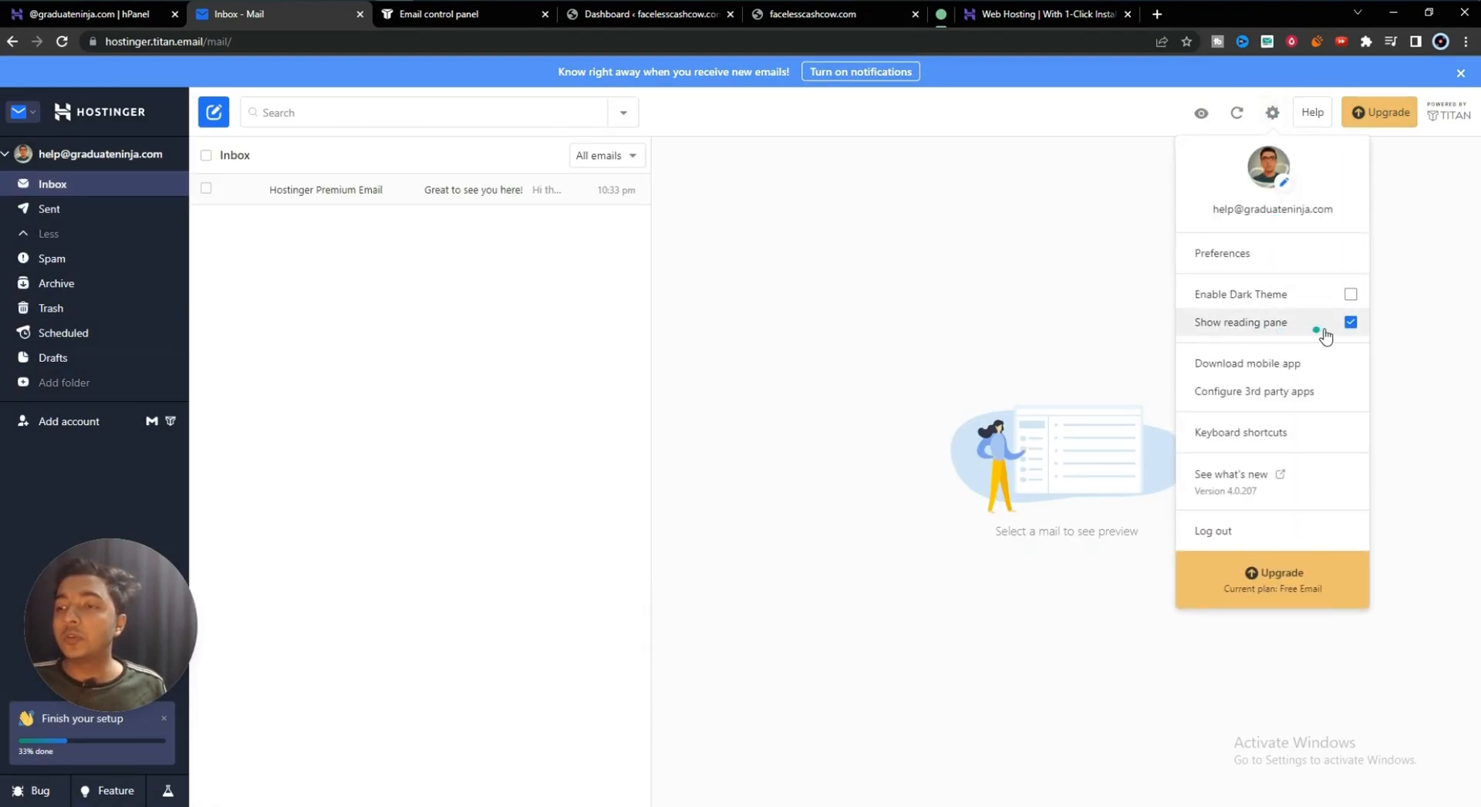
left_click(1333, 331)
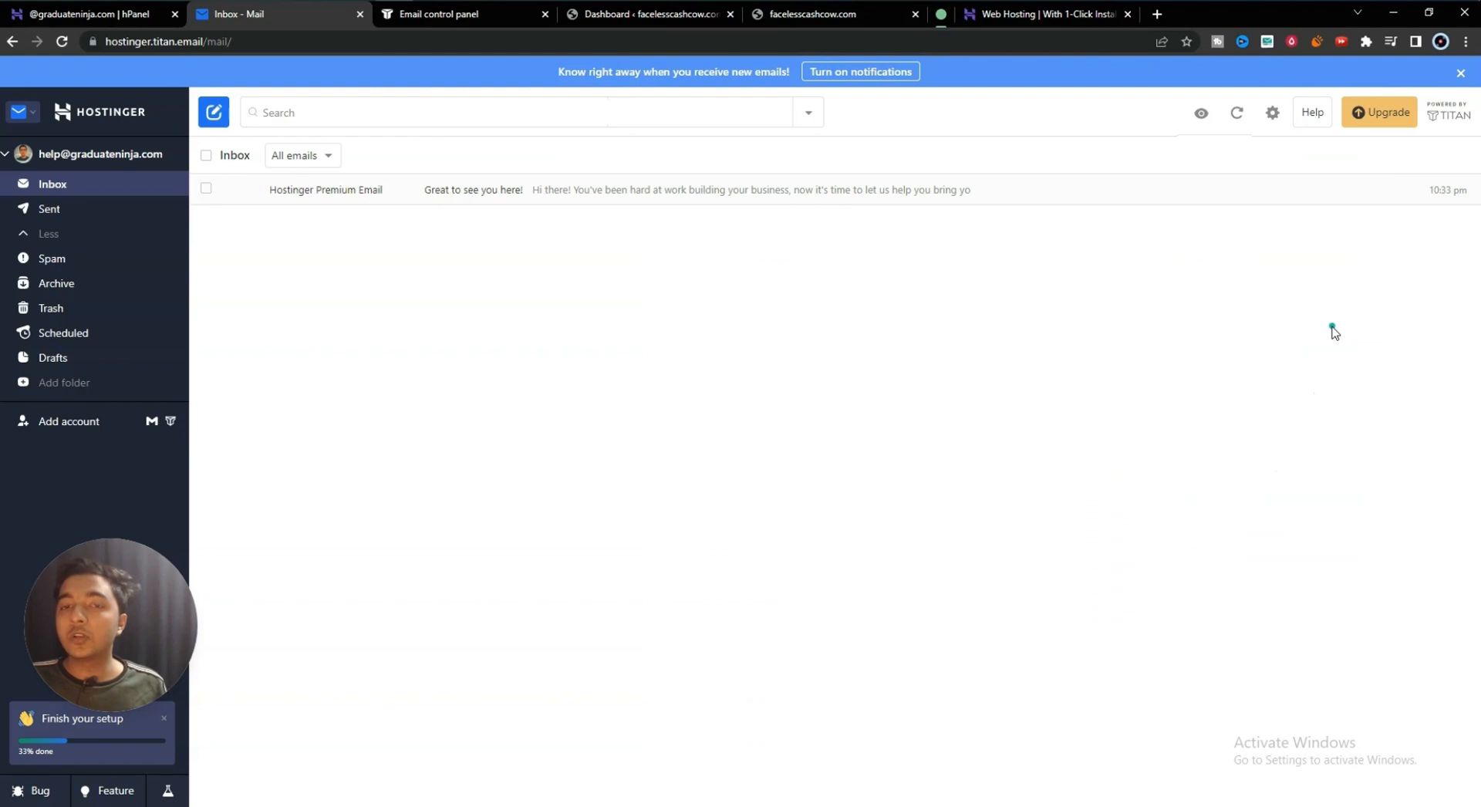
left_click(1273, 113)
left_click(1288, 333)
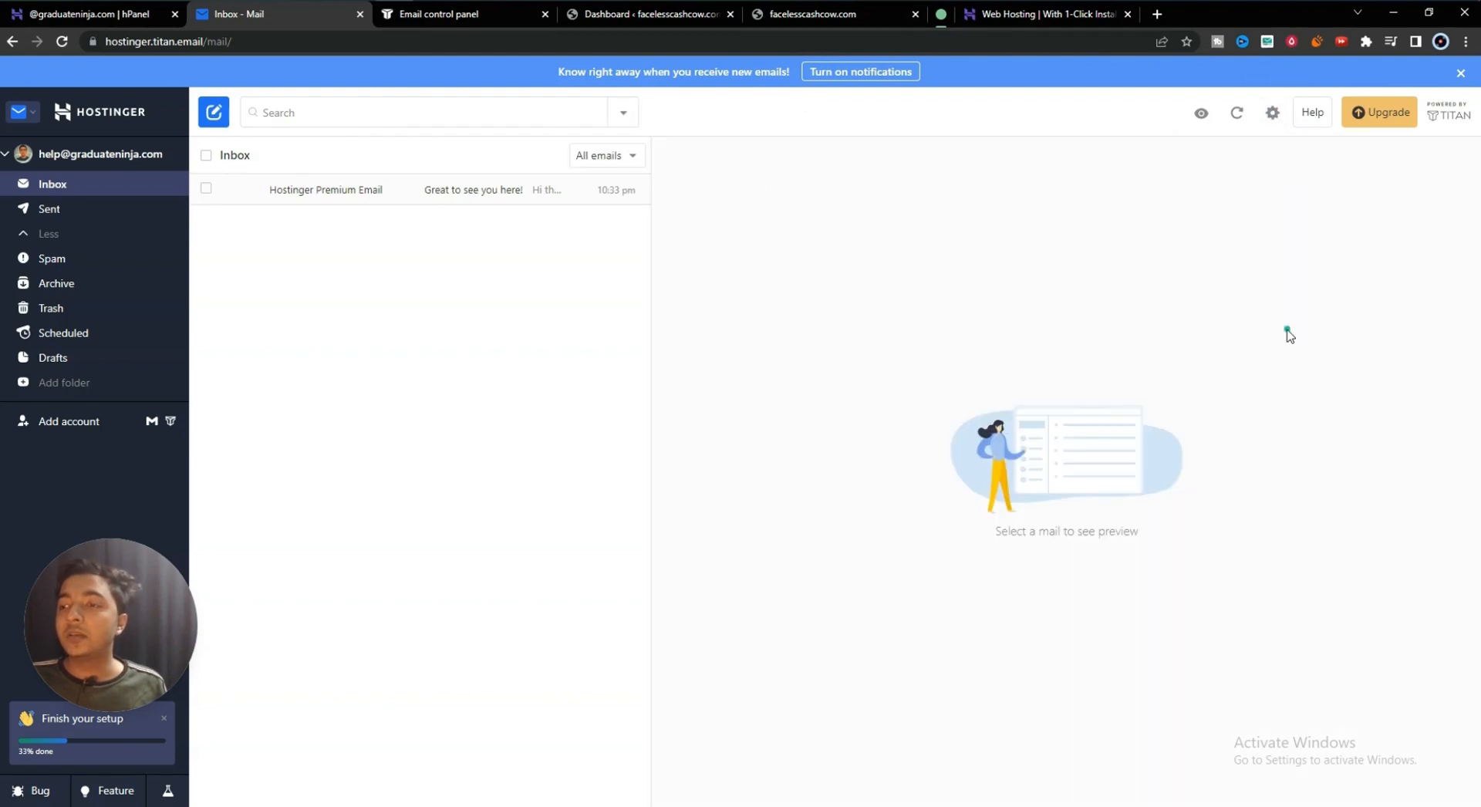
left_click(1272, 114)
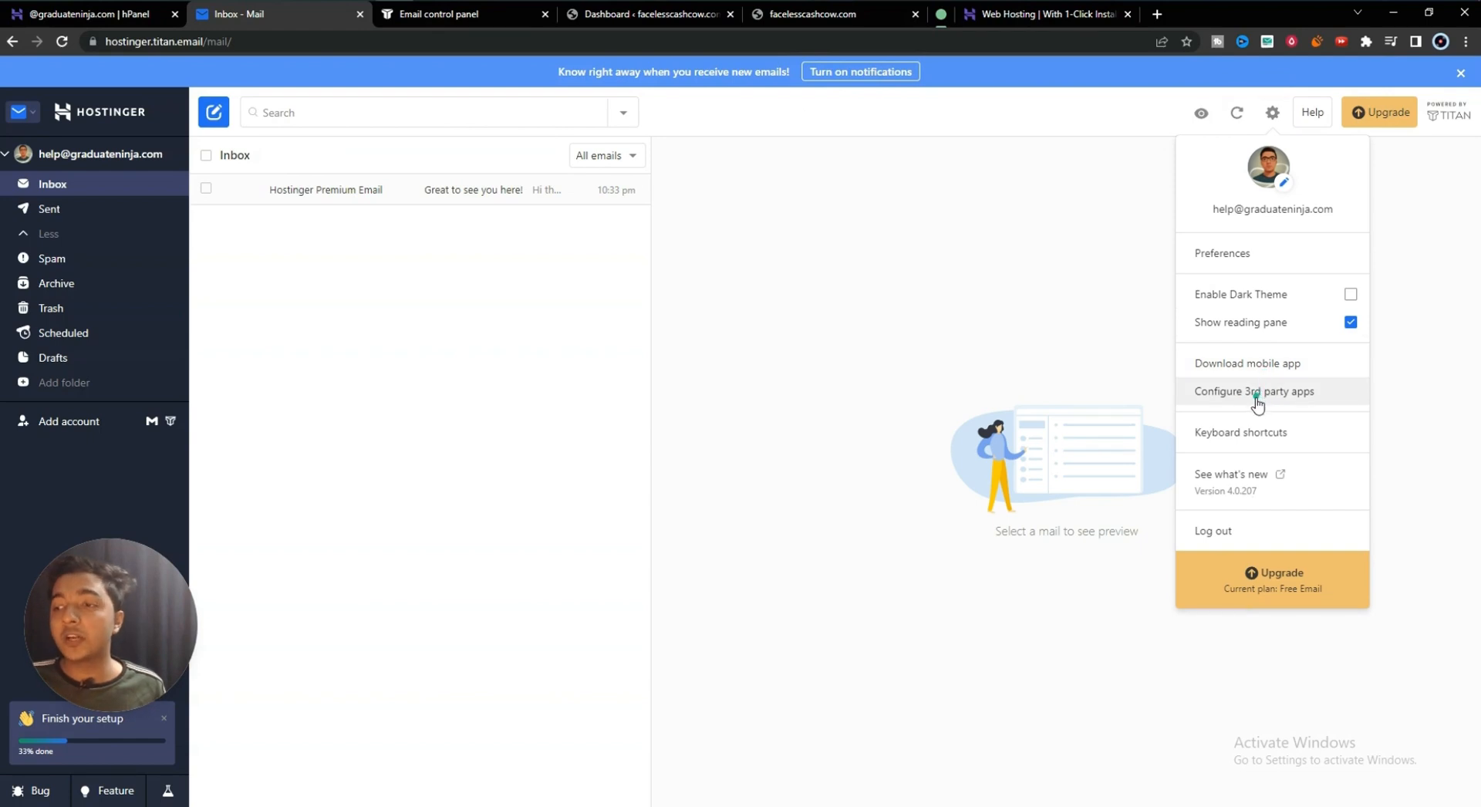
left_click(1303, 395)
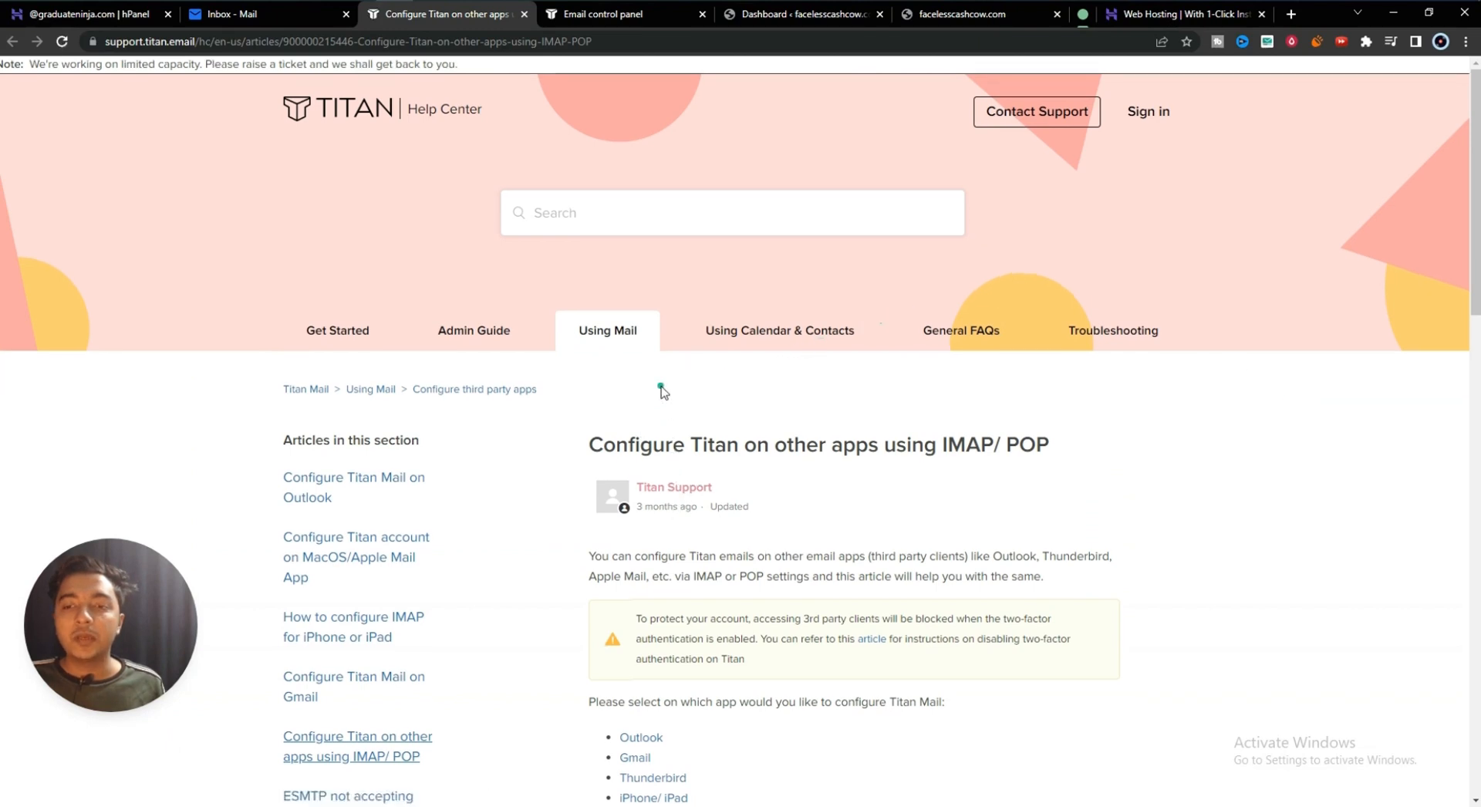
scroll(663, 494, "down", 7)
scroll(710, 513, "up", 2)
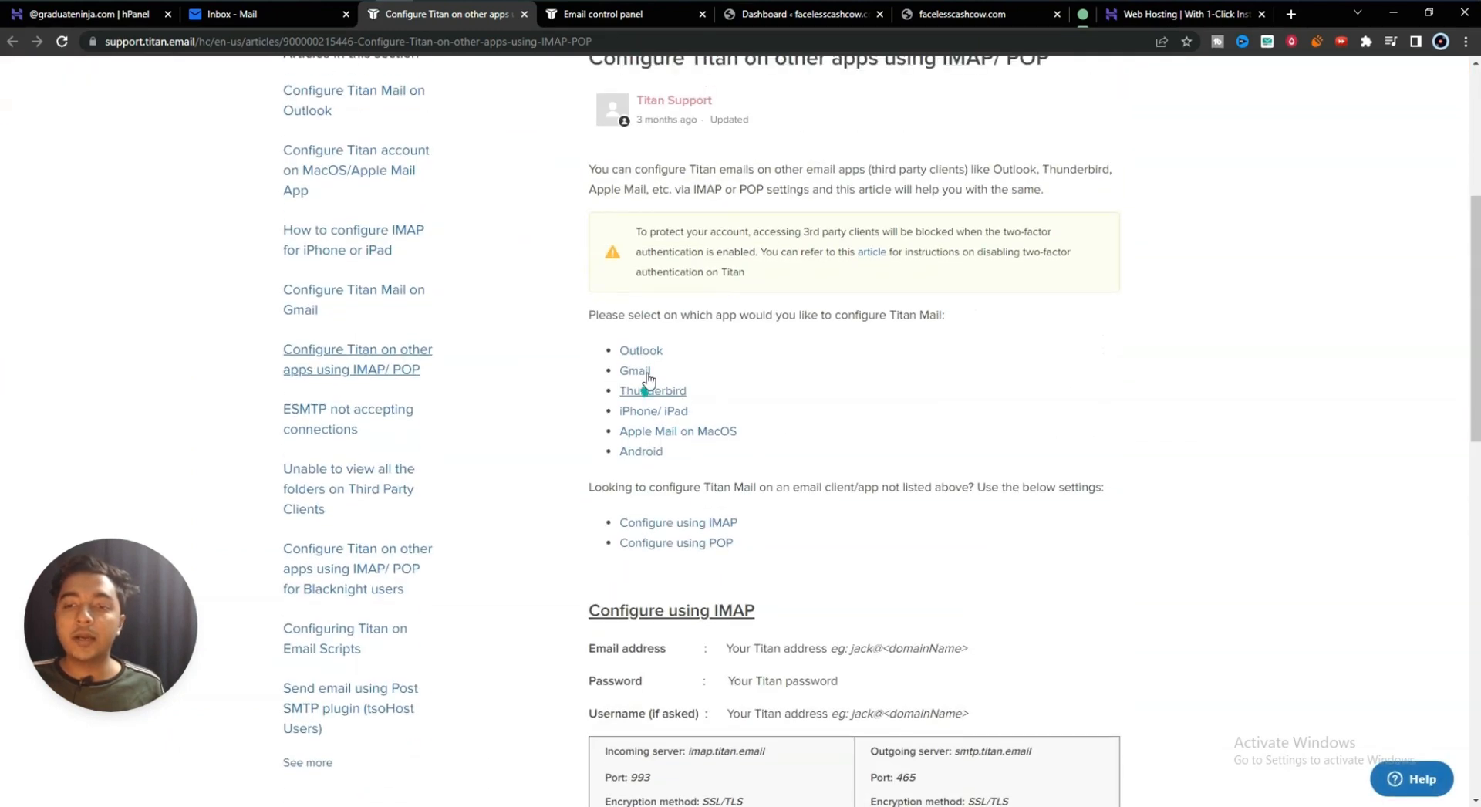
scroll(586, 333, "up", 5)
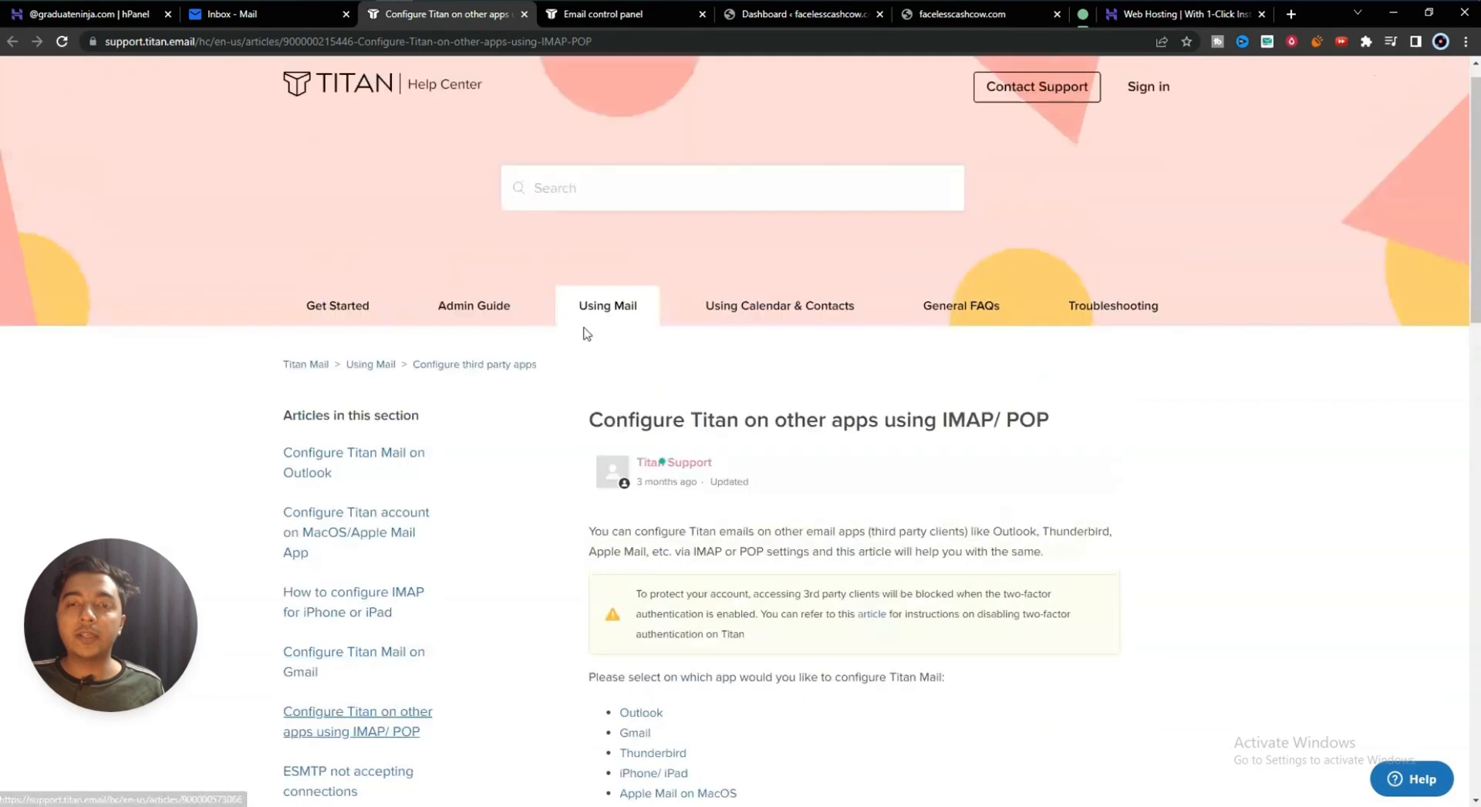
left_click(526, 16)
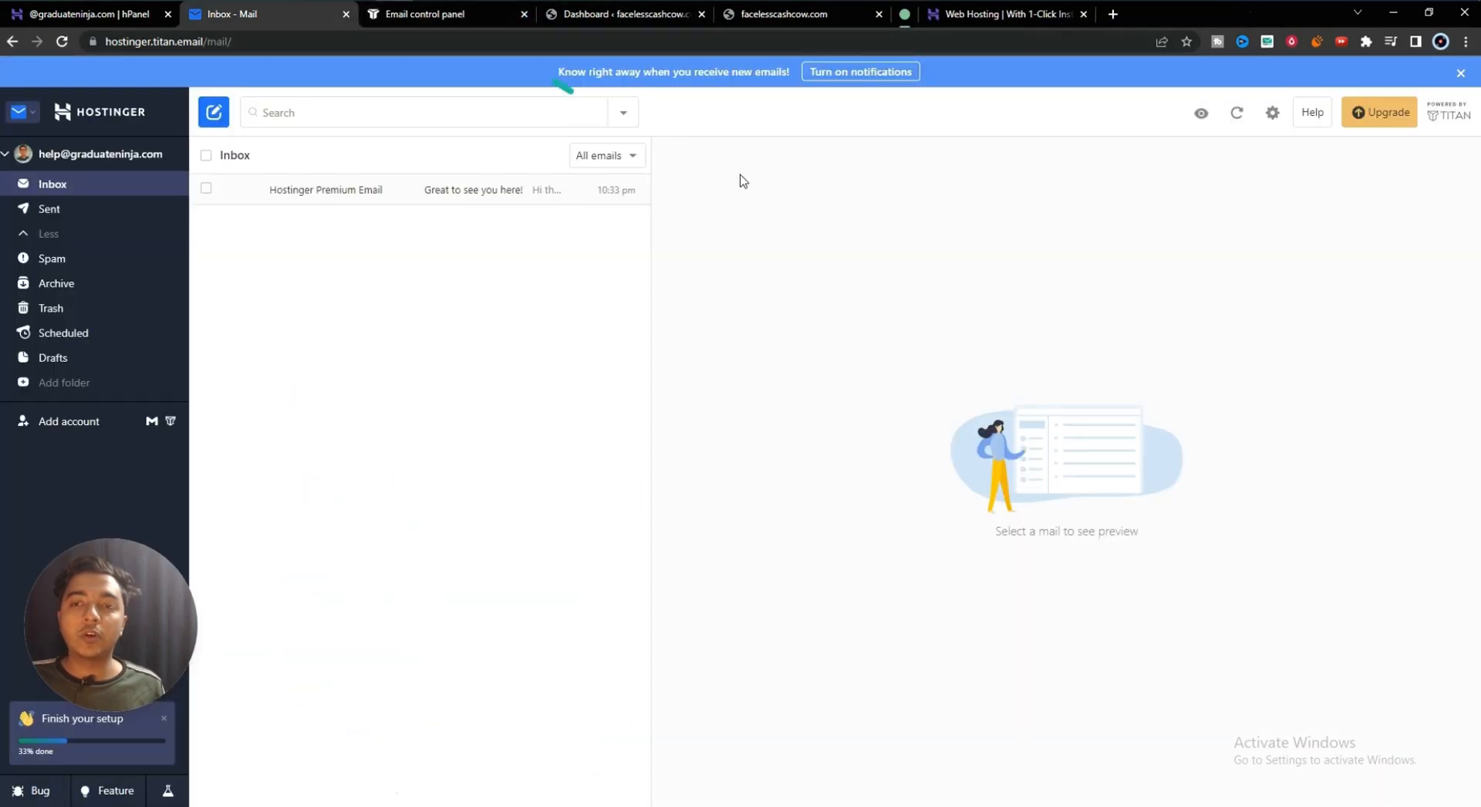
- Open Preferences and review the Account page's storage usage
left_click(1273, 115)
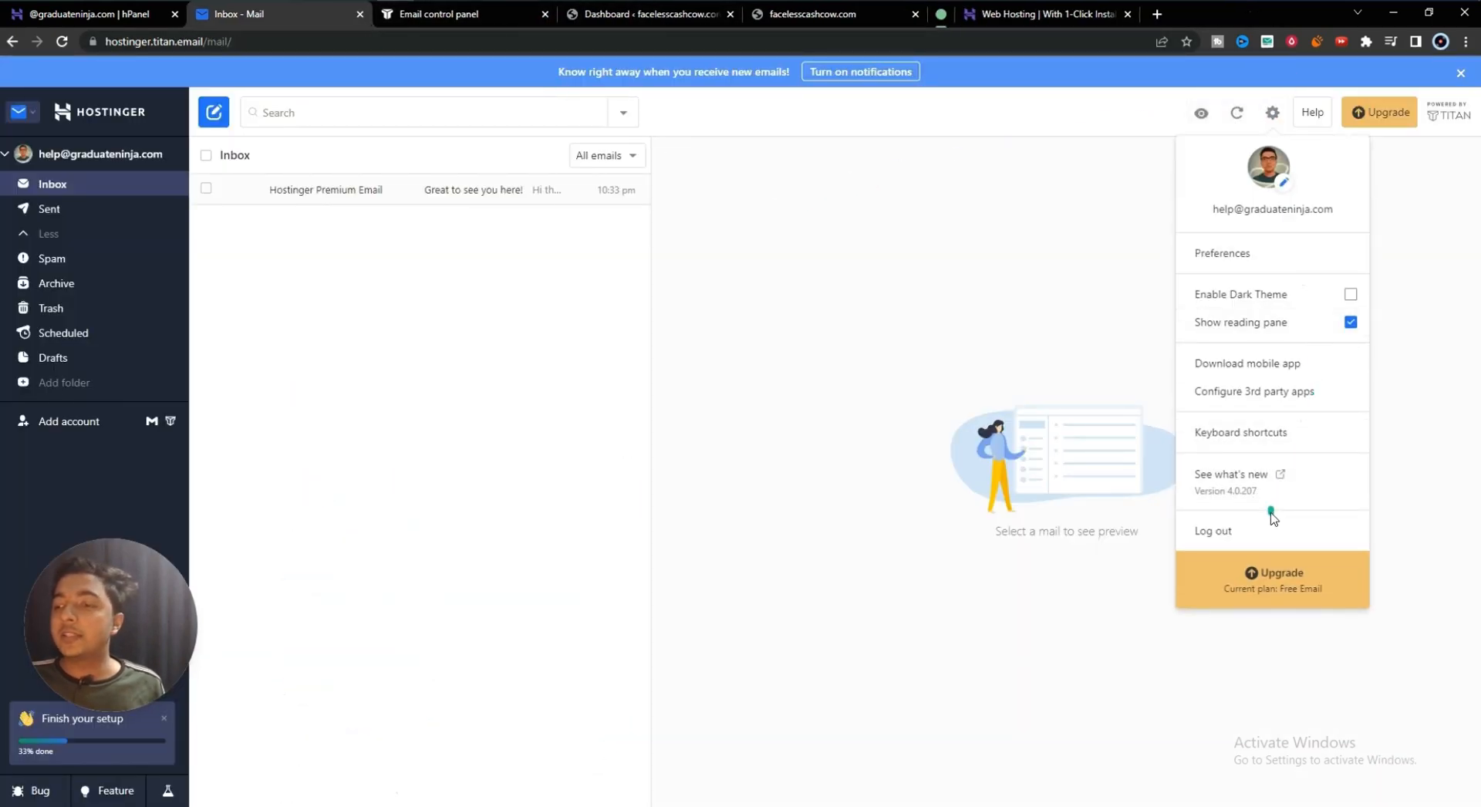
left_click(1246, 260)
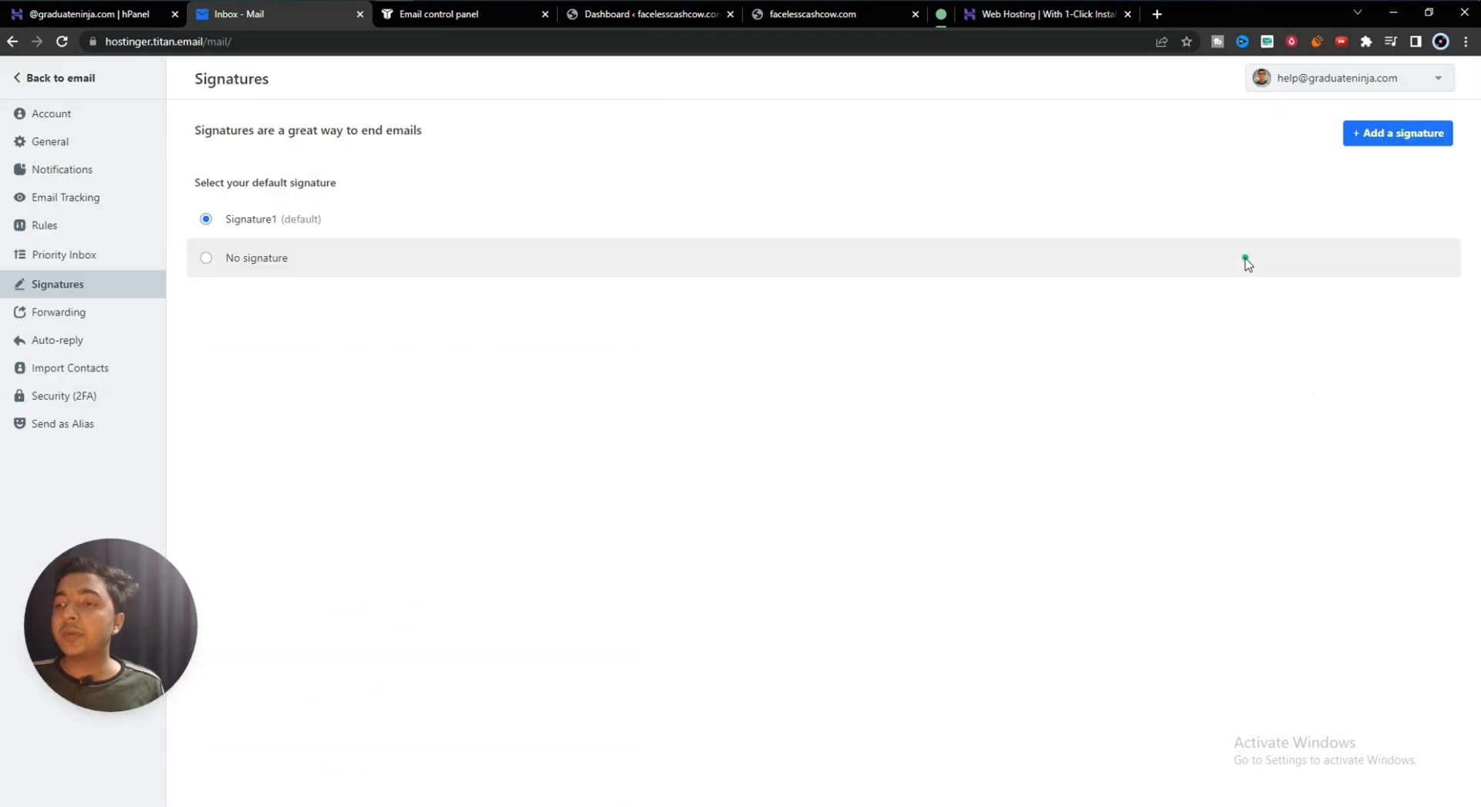
left_click(85, 120)
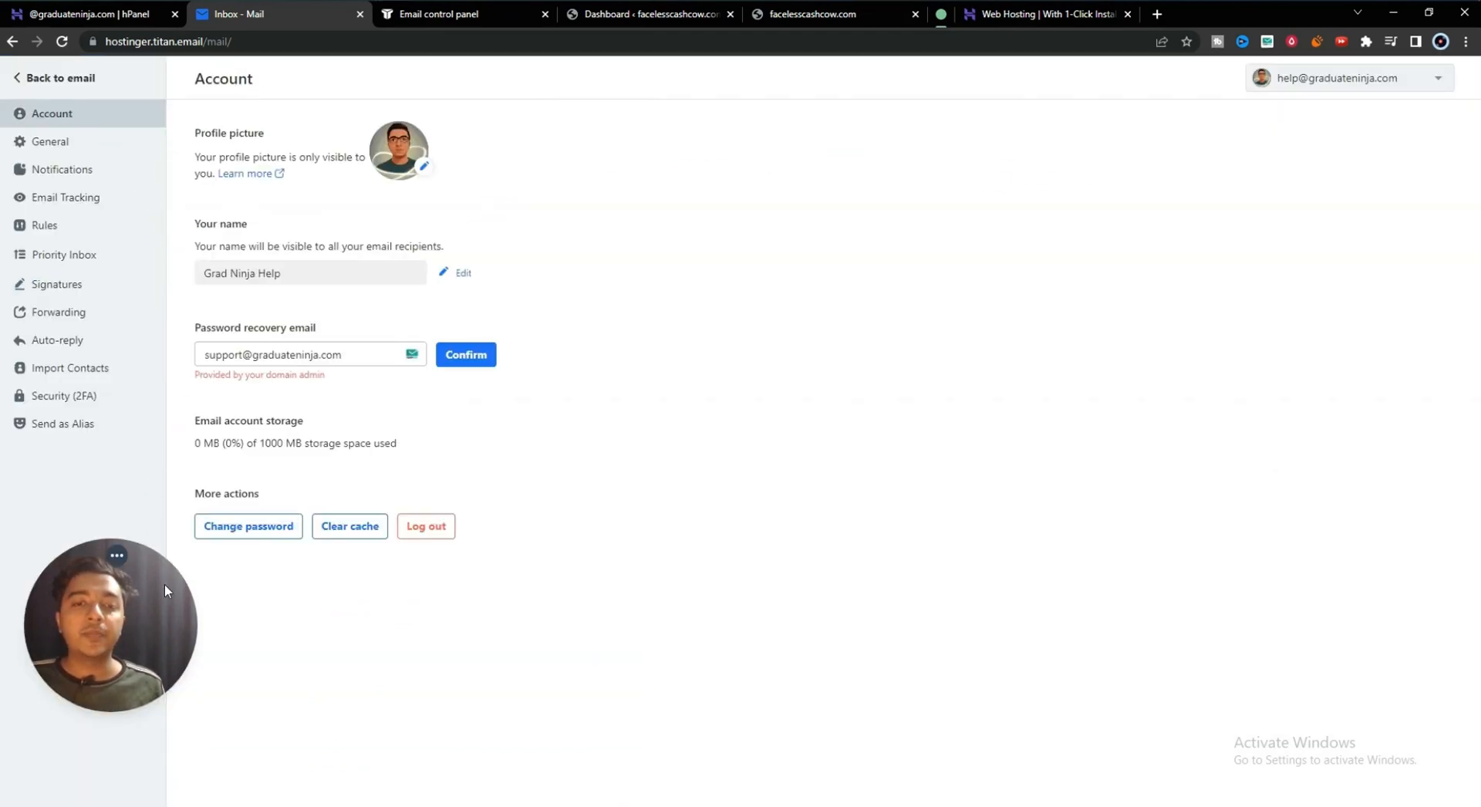
left_click_drag(165, 591, 1289, 410)
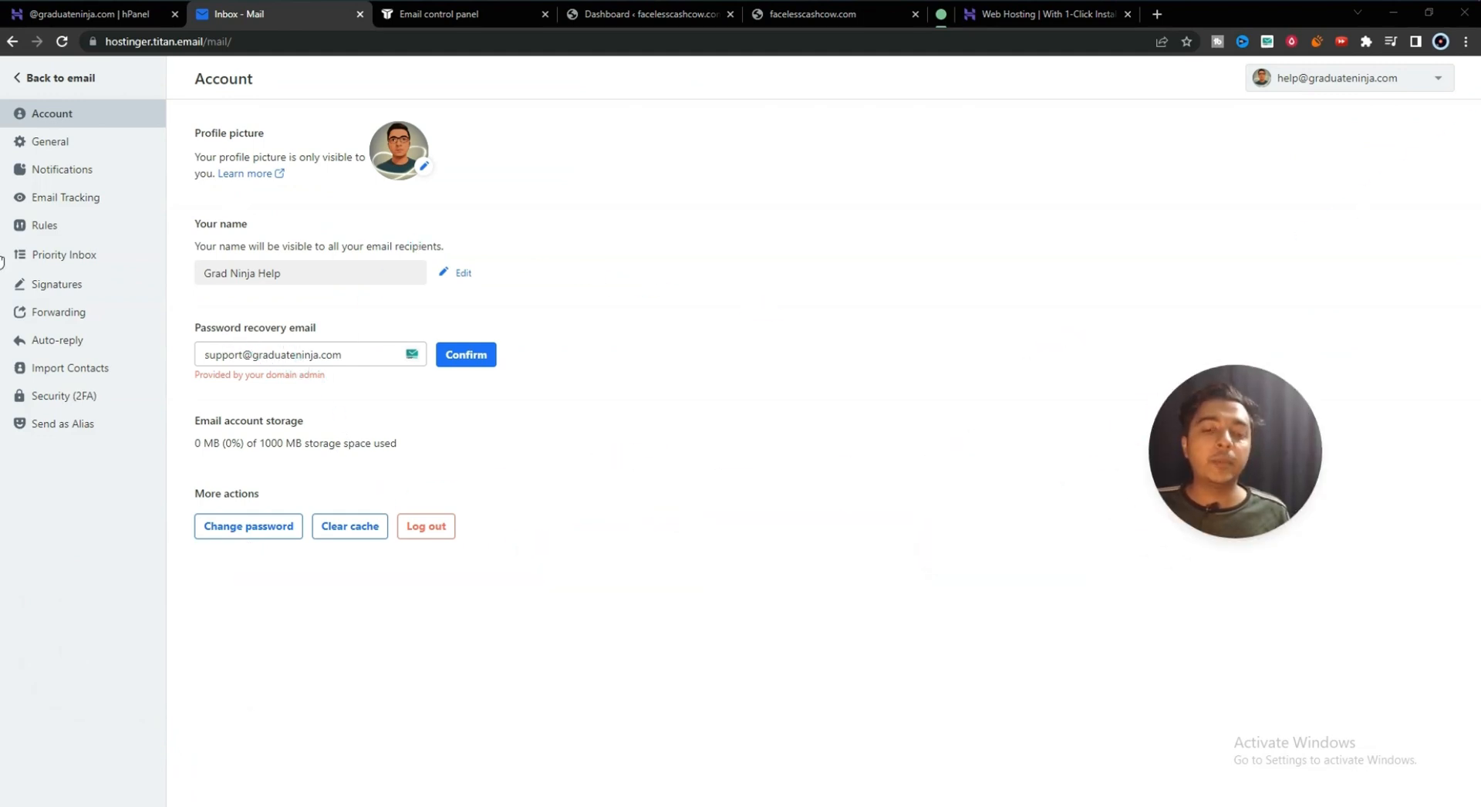
left_click_drag(191, 421, 391, 441)
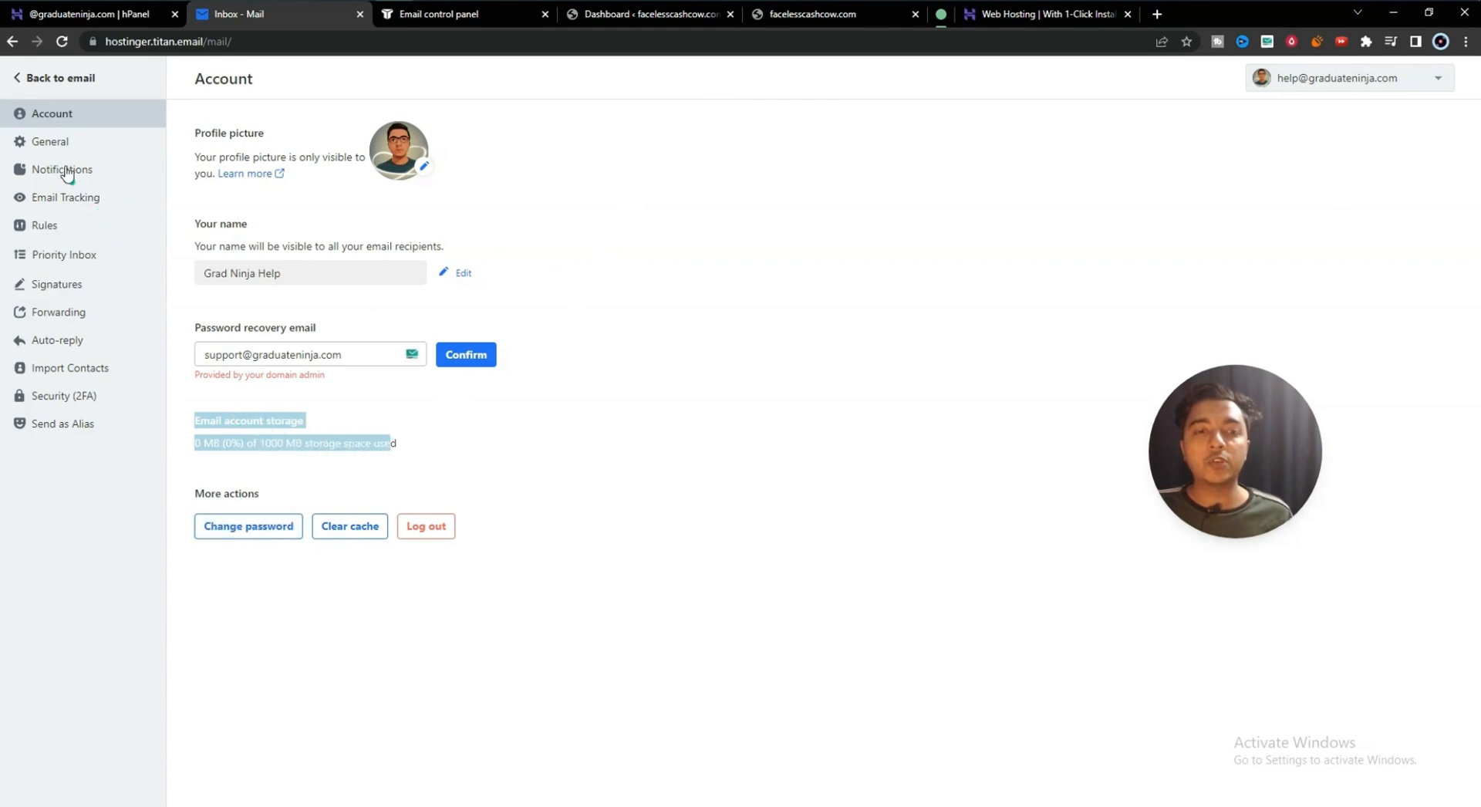
- Browse the General, Notifications, Email Tracking and Rules settings pages
left_click(52, 143)
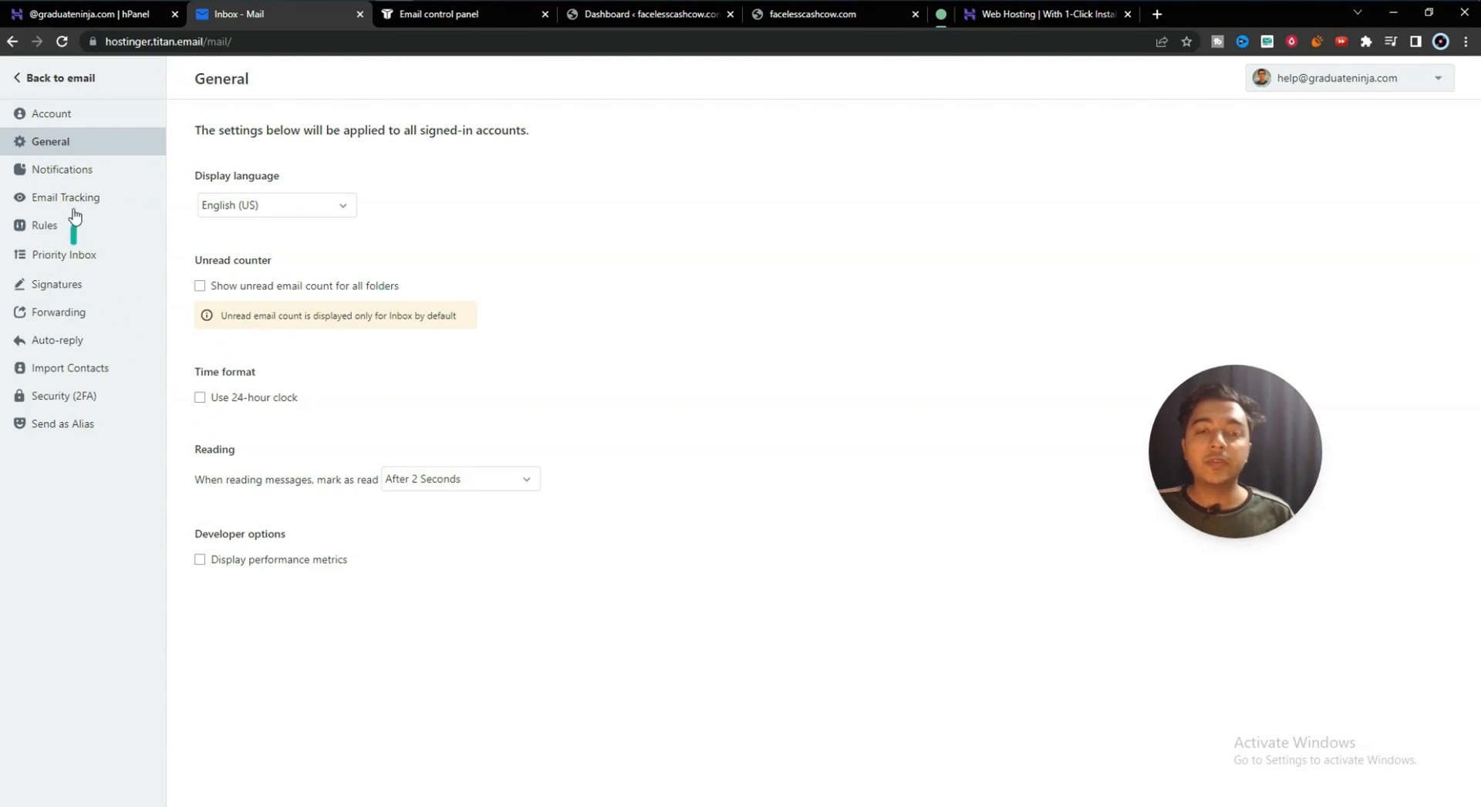
left_click(66, 171)
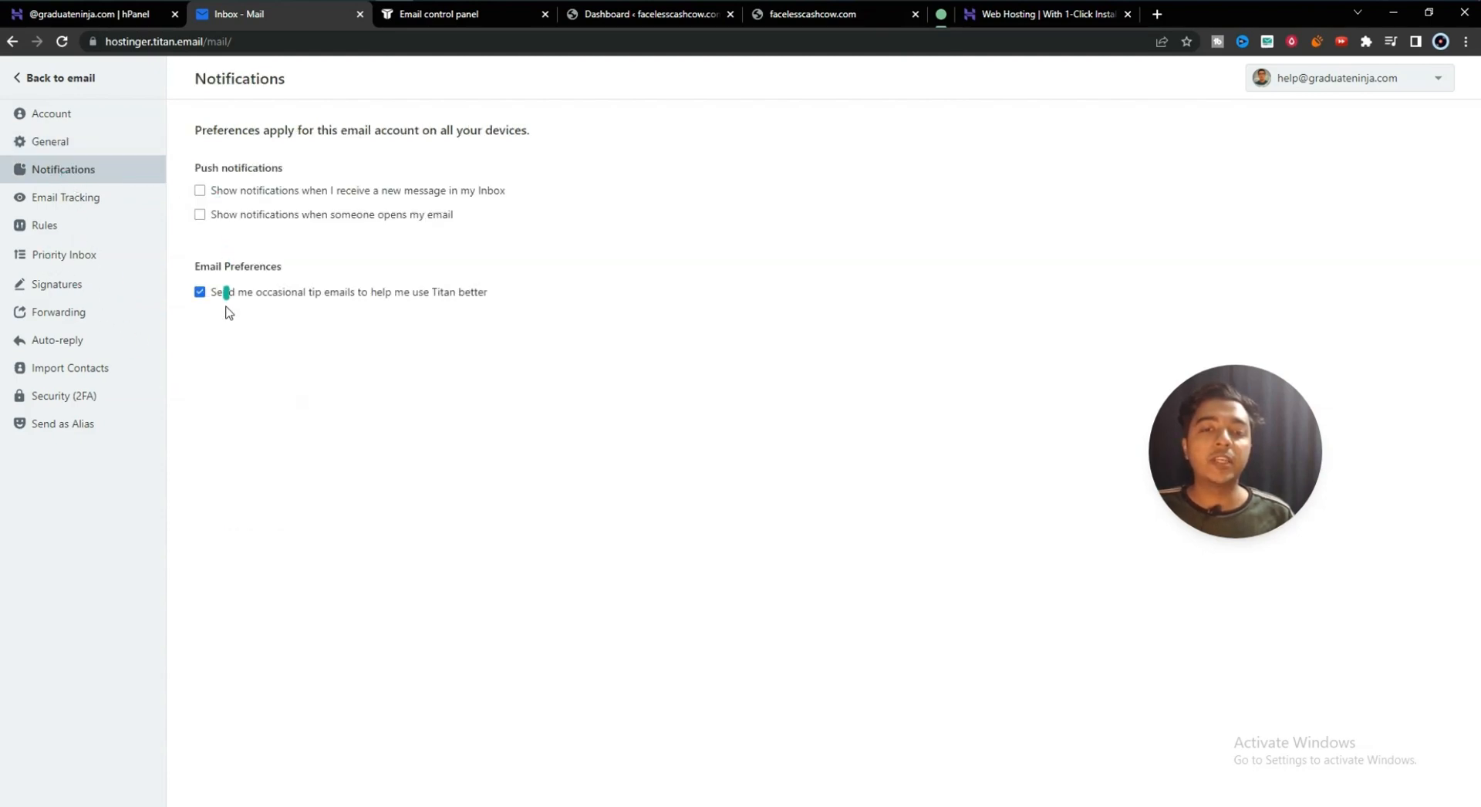
left_click(63, 196)
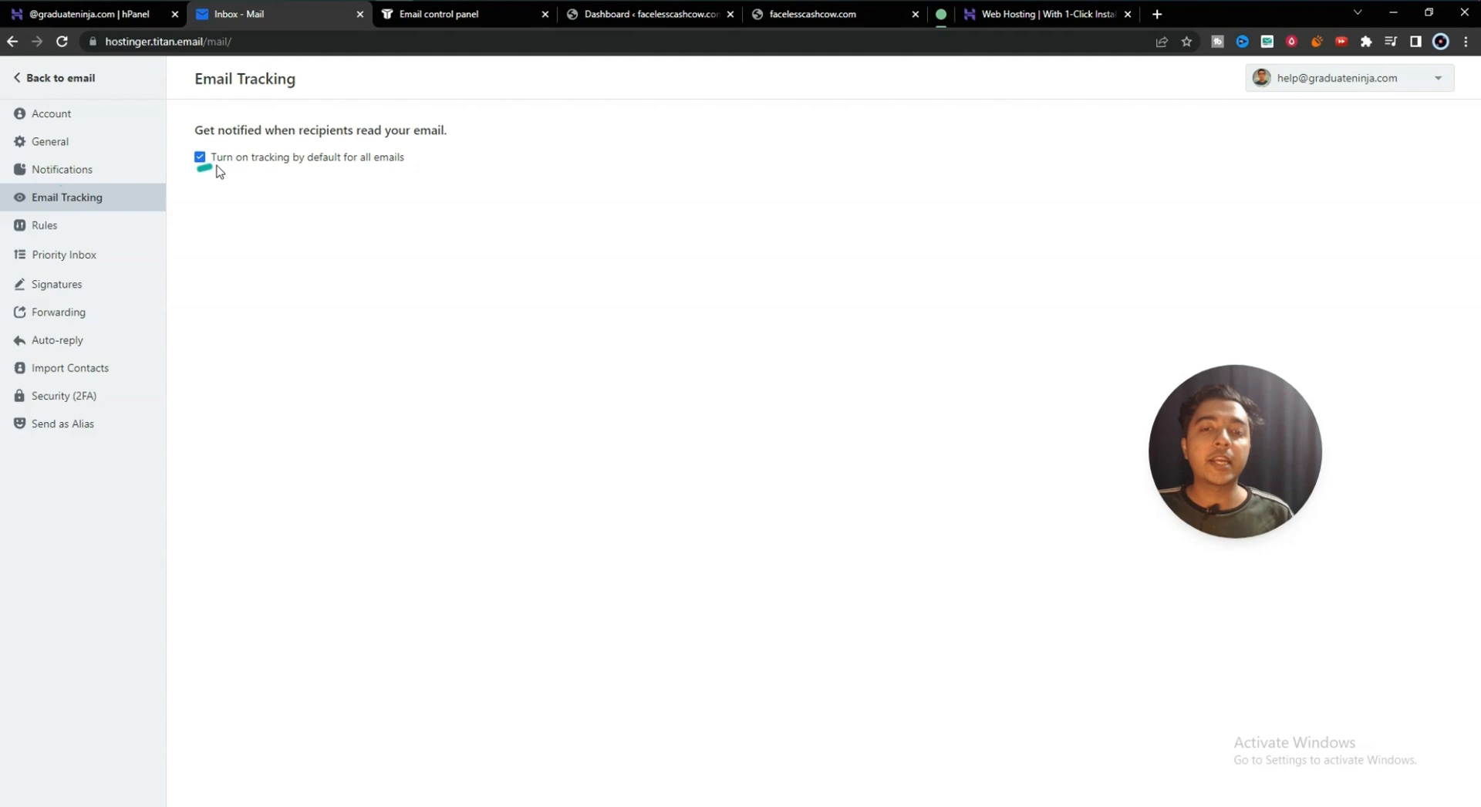
left_click(80, 228)
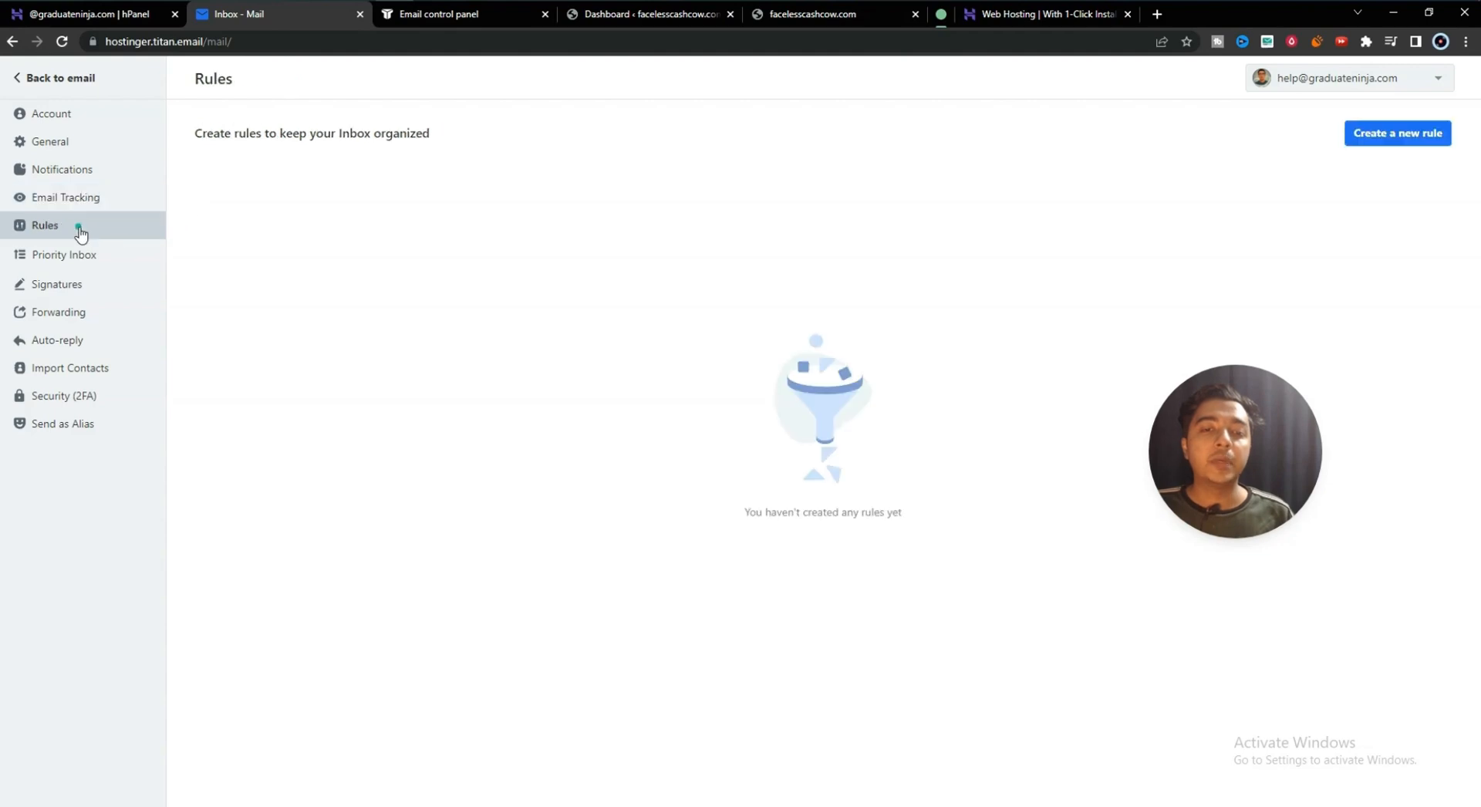
- Start a new rule named 'Rule 1' matching mail from the support address
left_click(1389, 138)
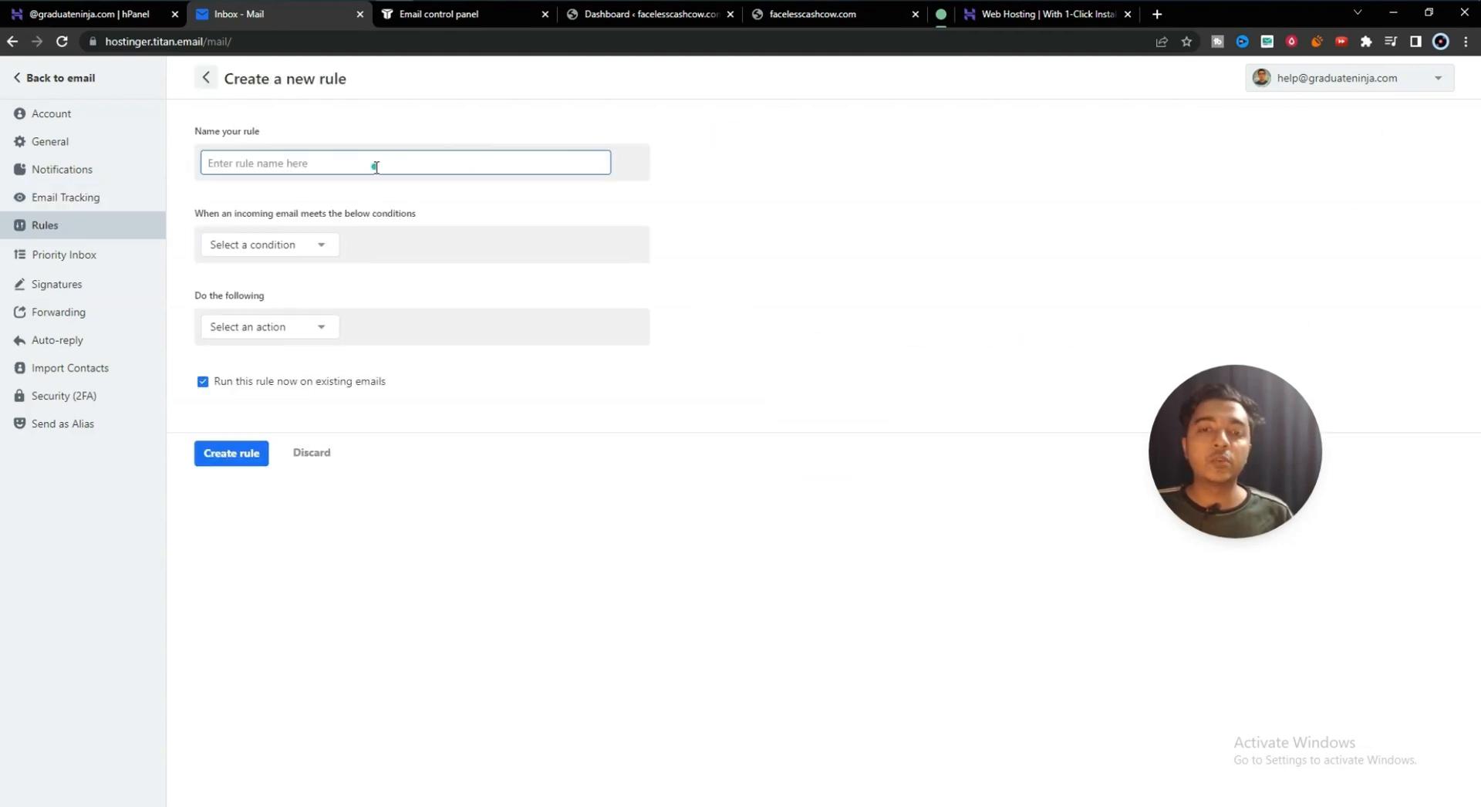
type("R")
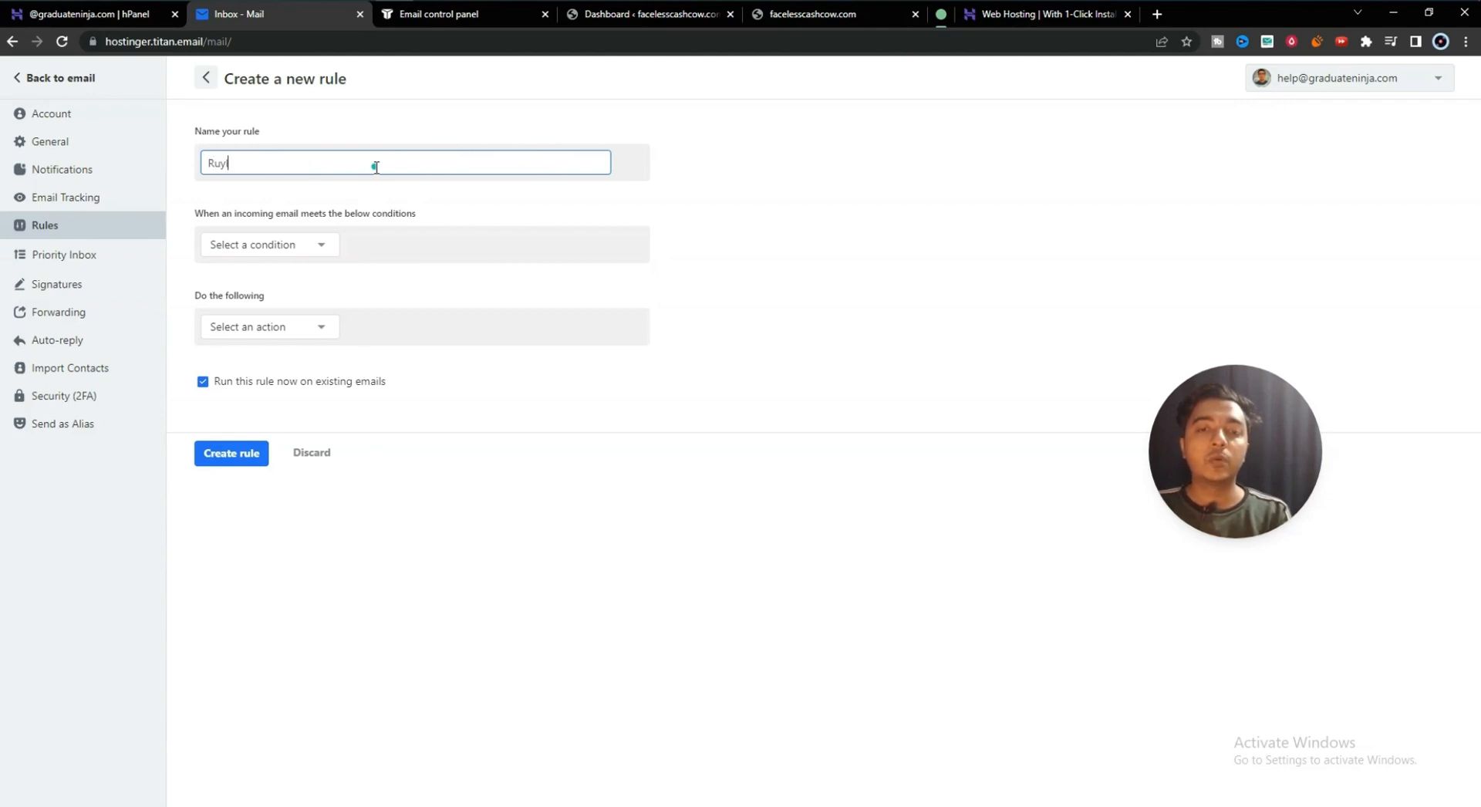
type("ule 1")
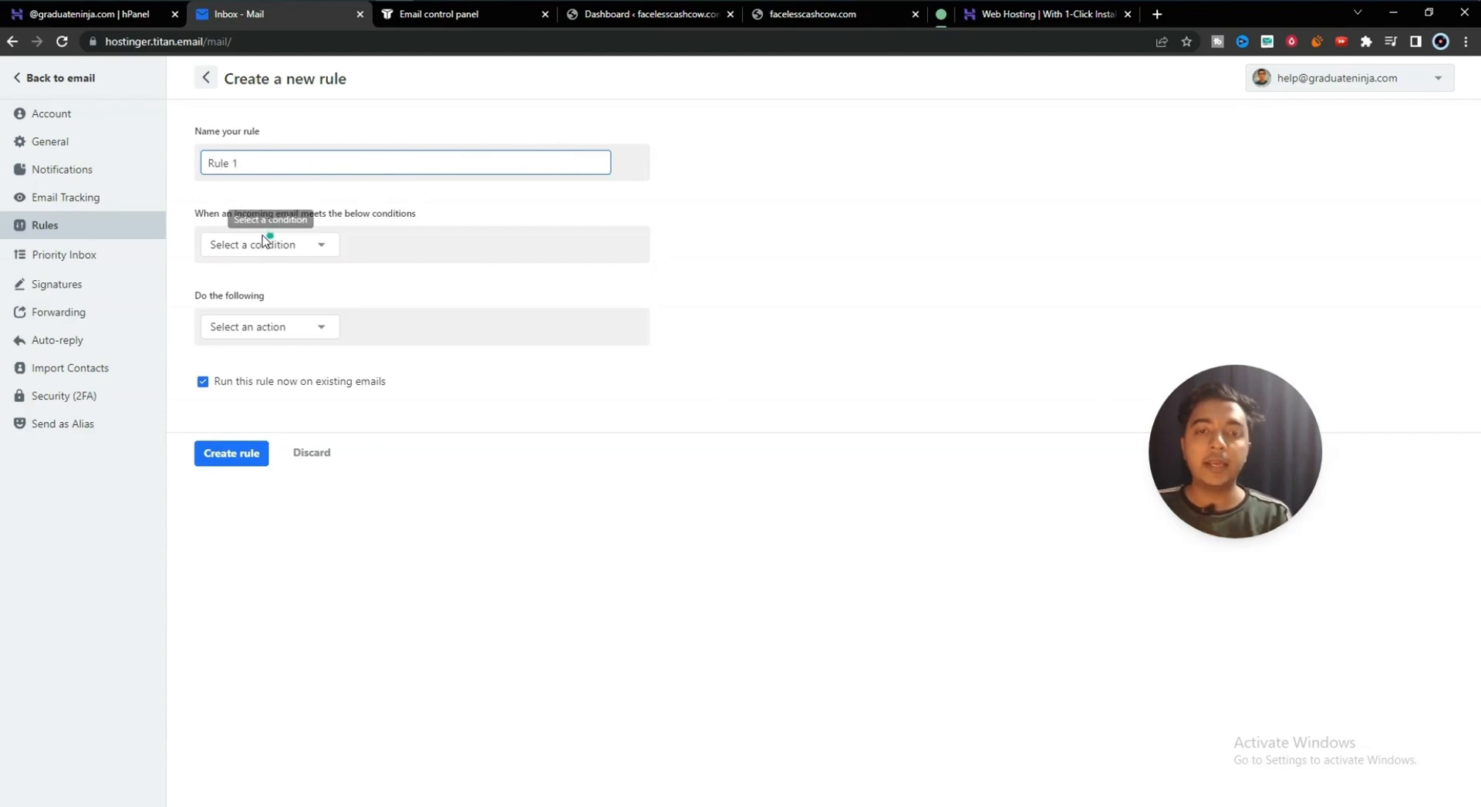
left_click(277, 246)
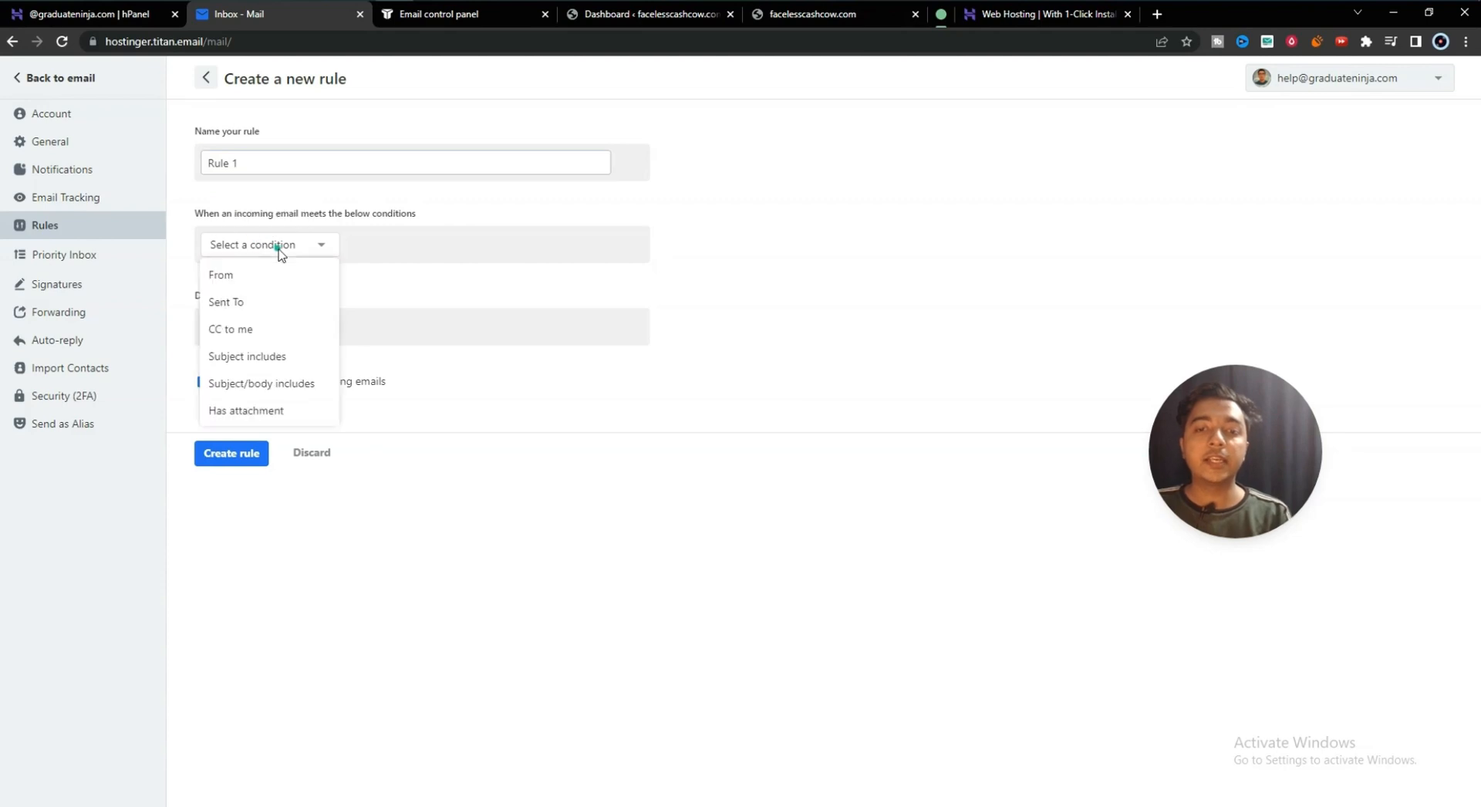
left_click(242, 276)
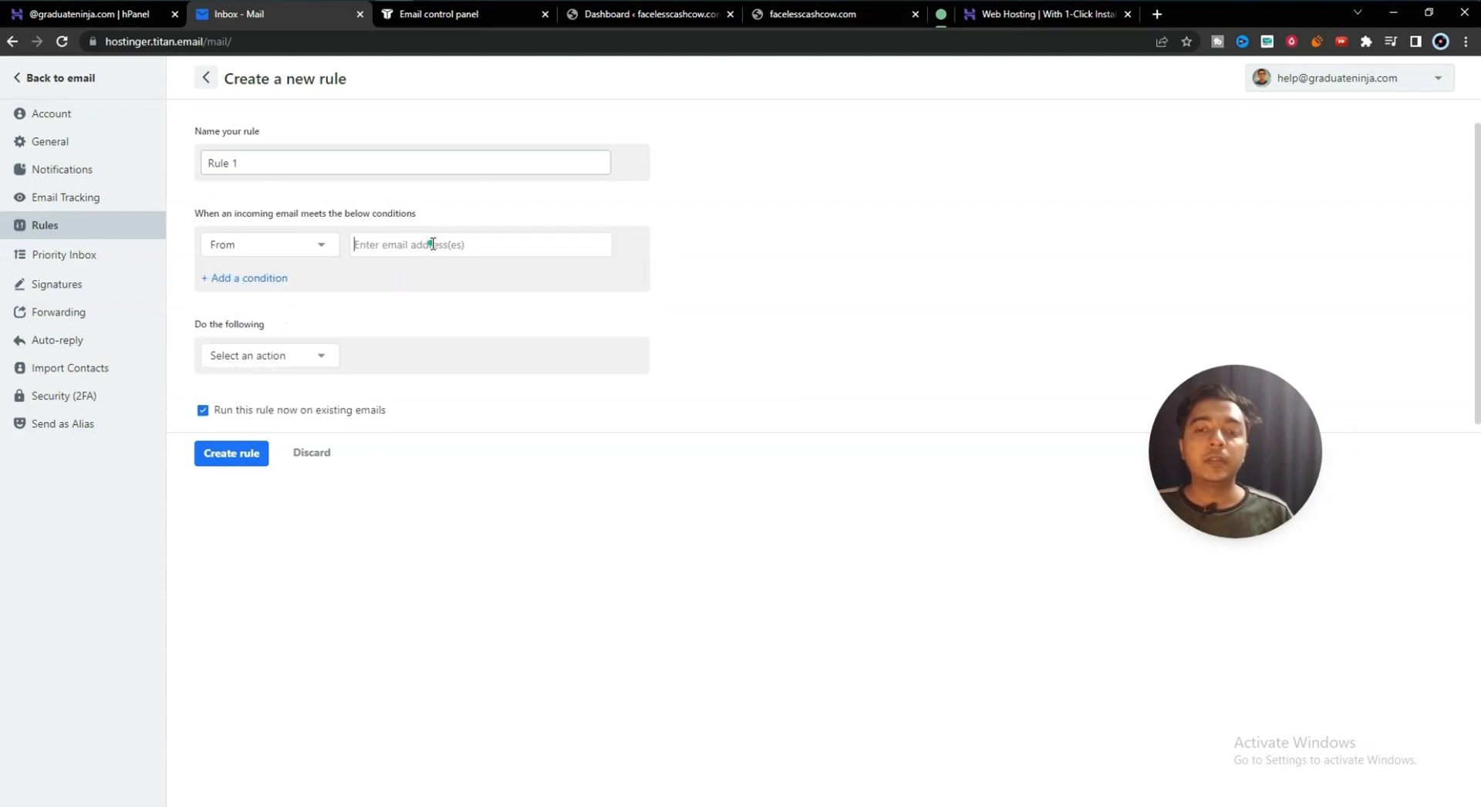
type("supp")
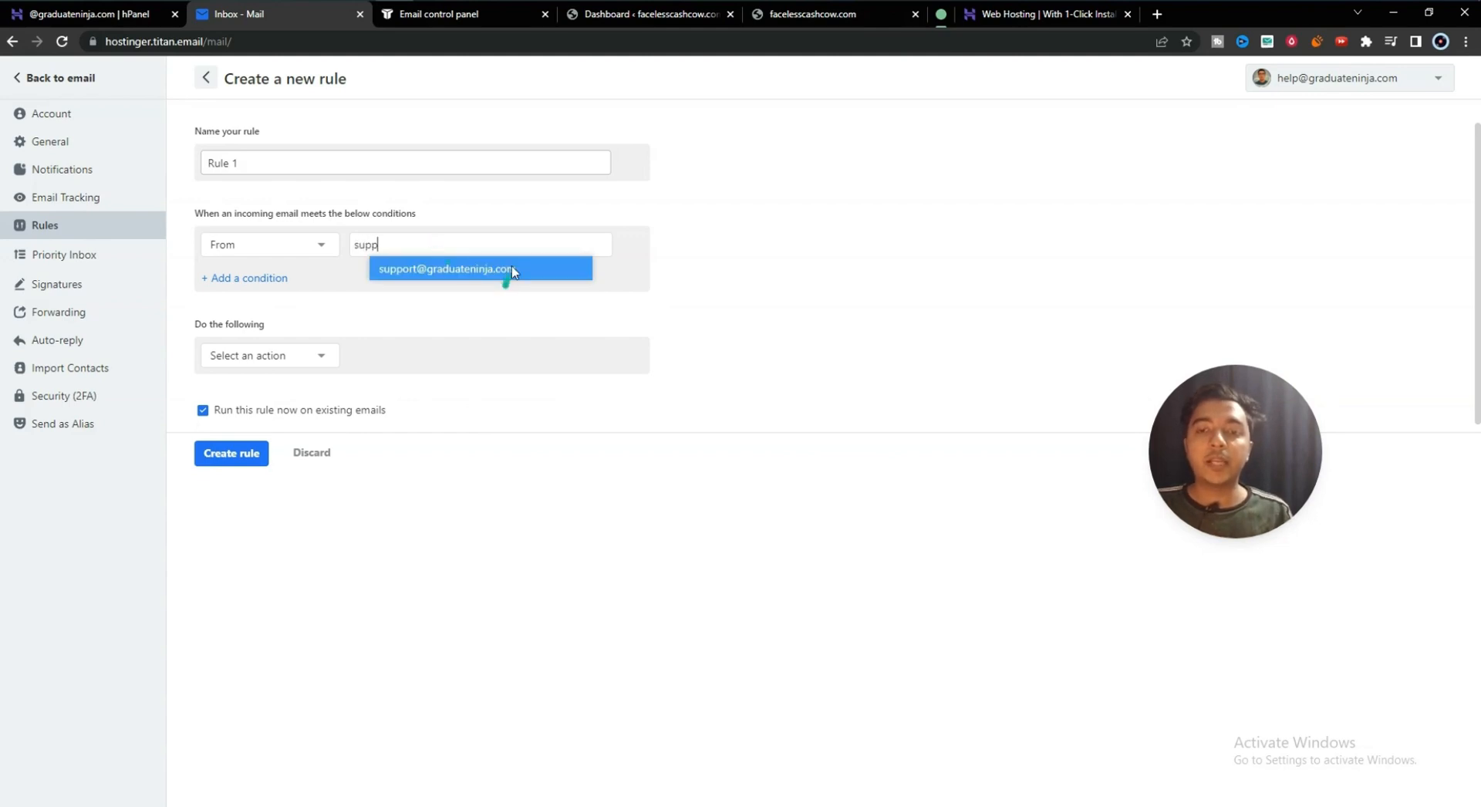
left_click(512, 268)
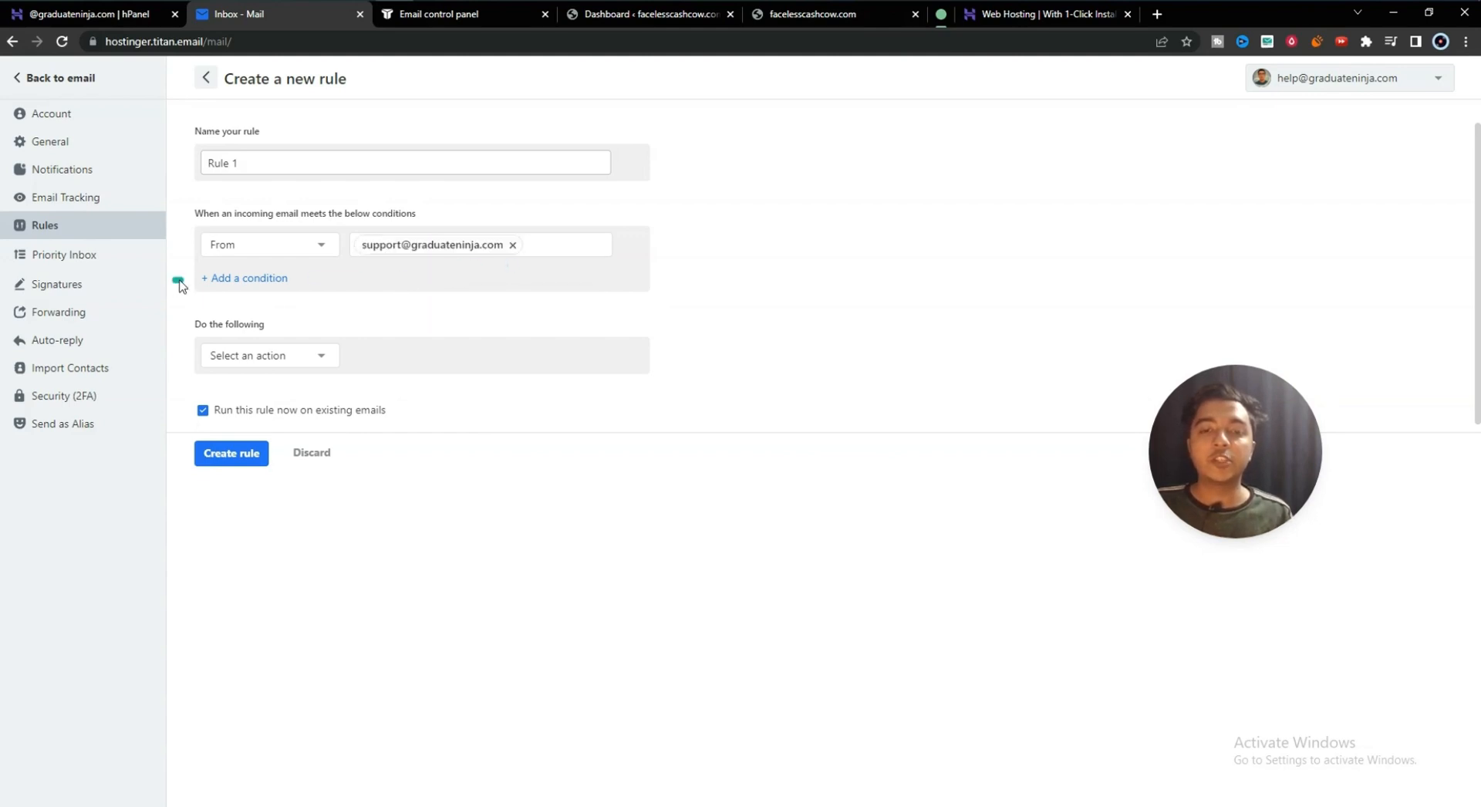
left_click(232, 277)
left_click(241, 286)
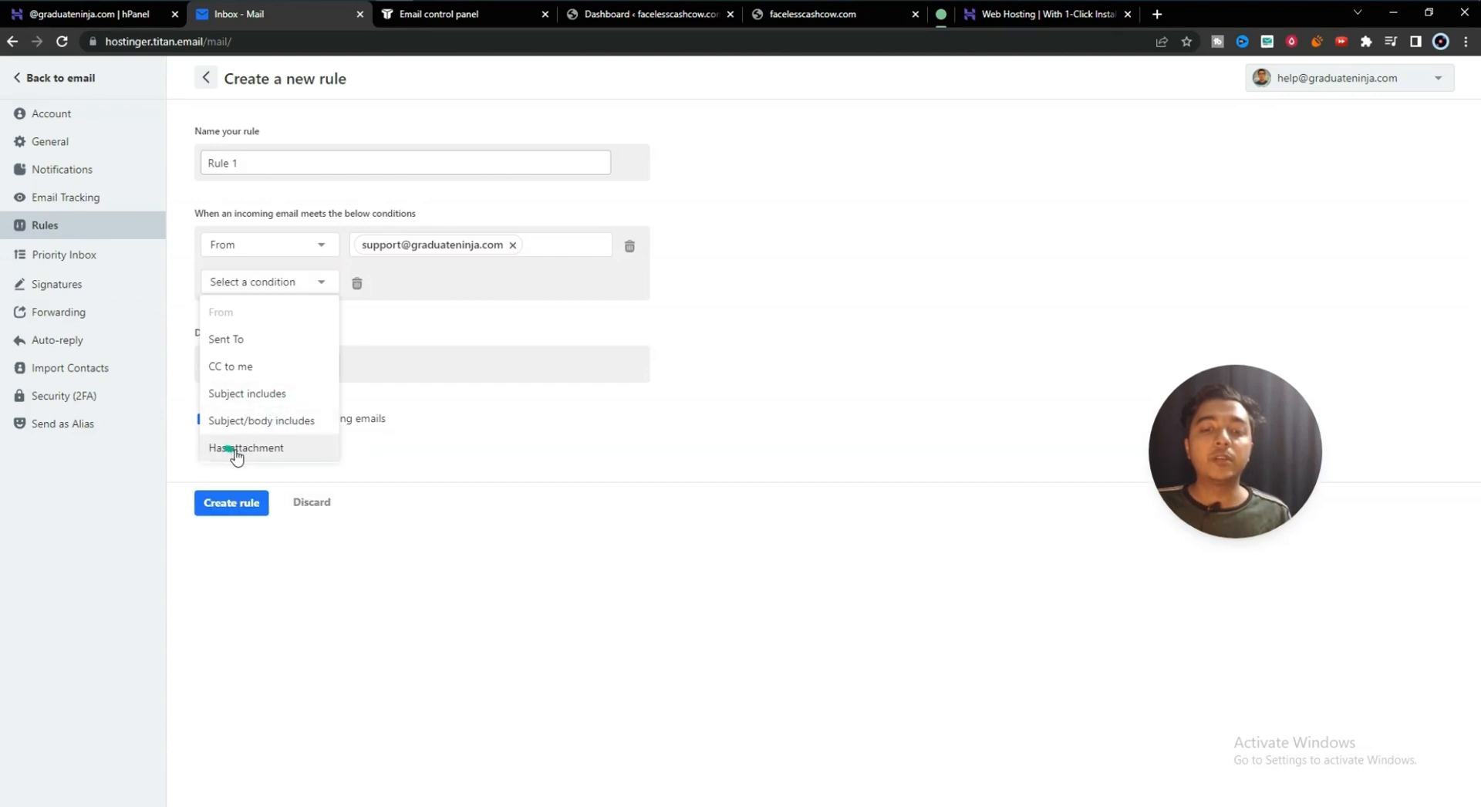
left_click(449, 569)
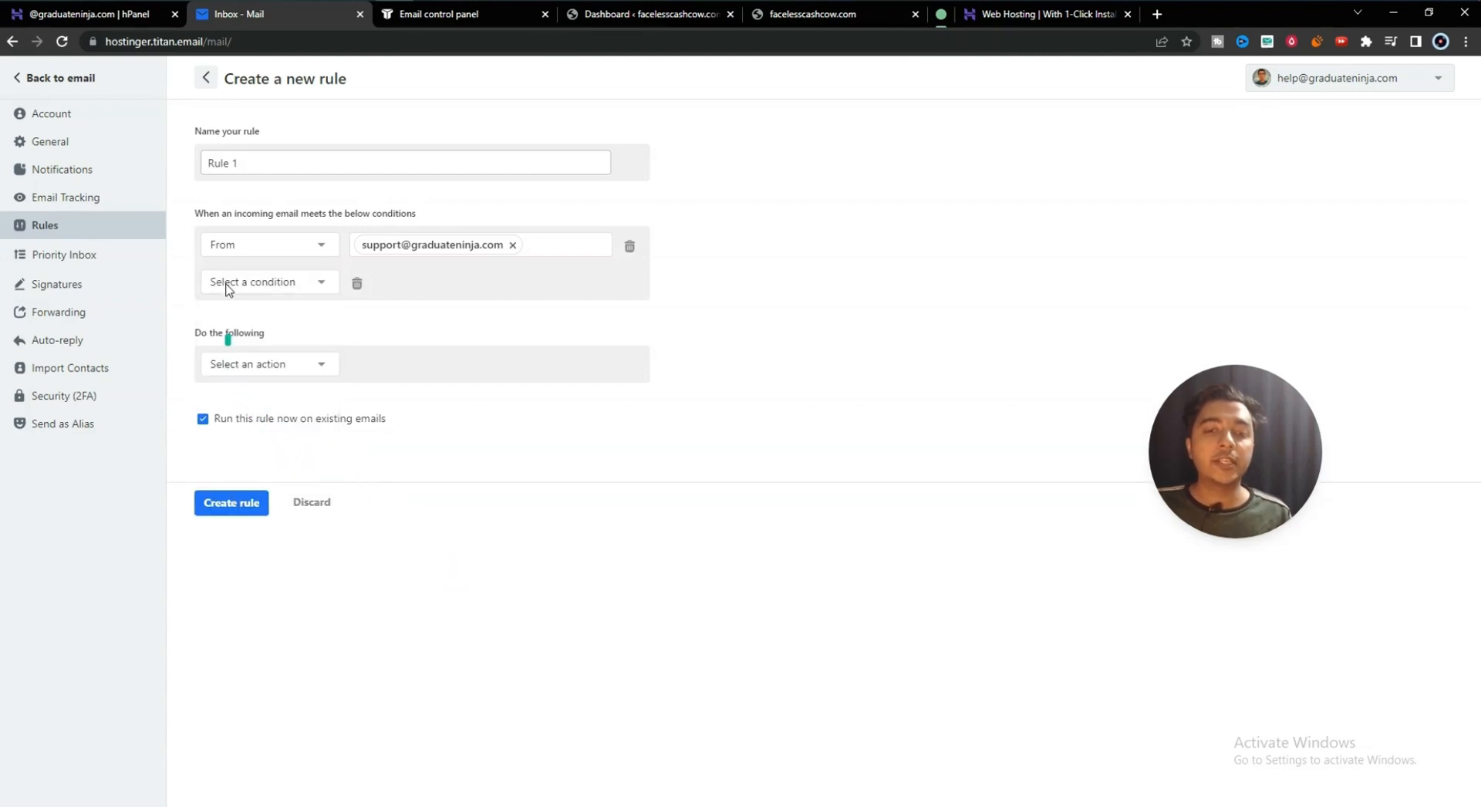
left_click_drag(198, 213, 409, 213)
left_click(415, 212)
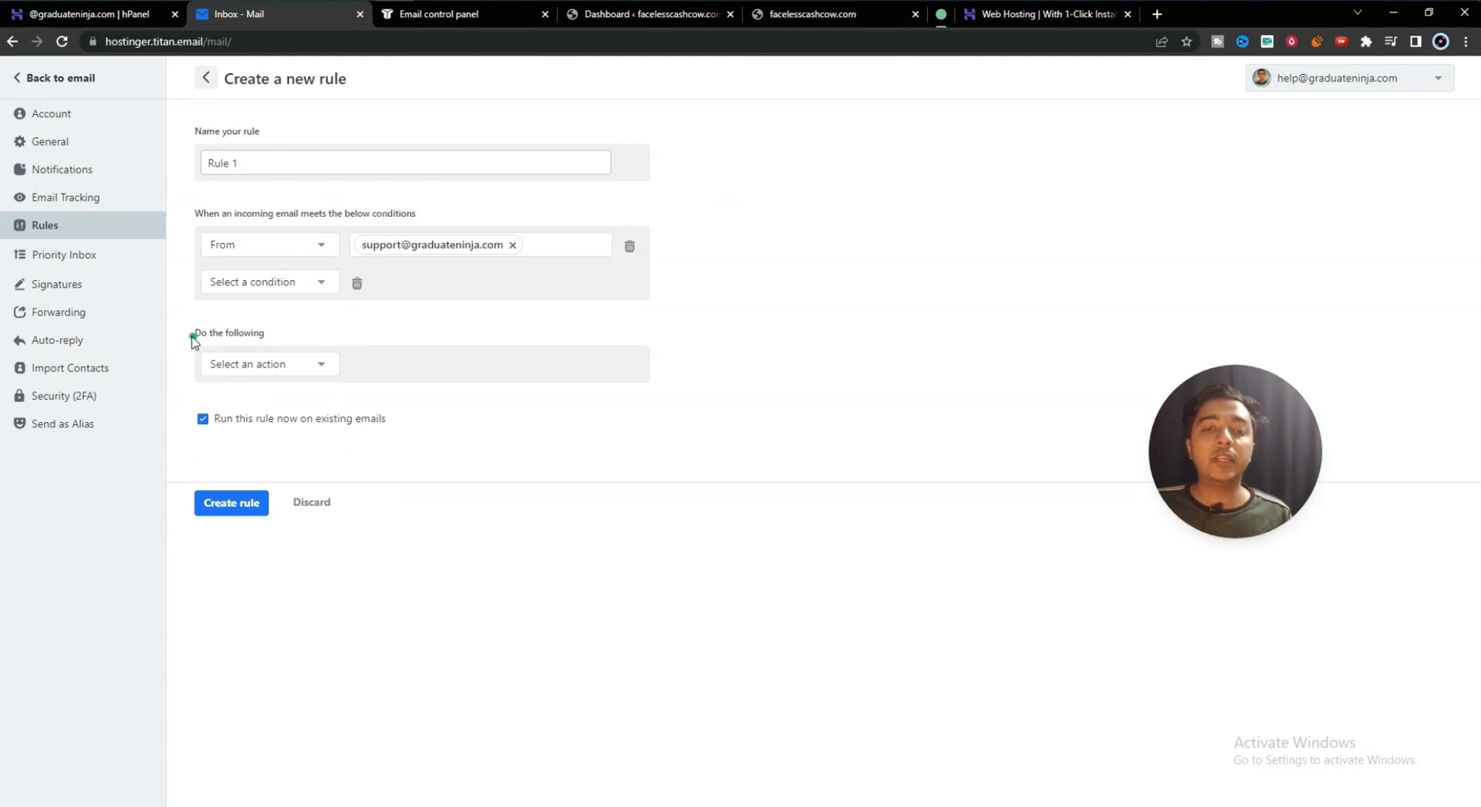
left_click_drag(192, 337, 272, 337)
- Make Rule 1 move matching mail to Trash and save it
left_click(280, 366)
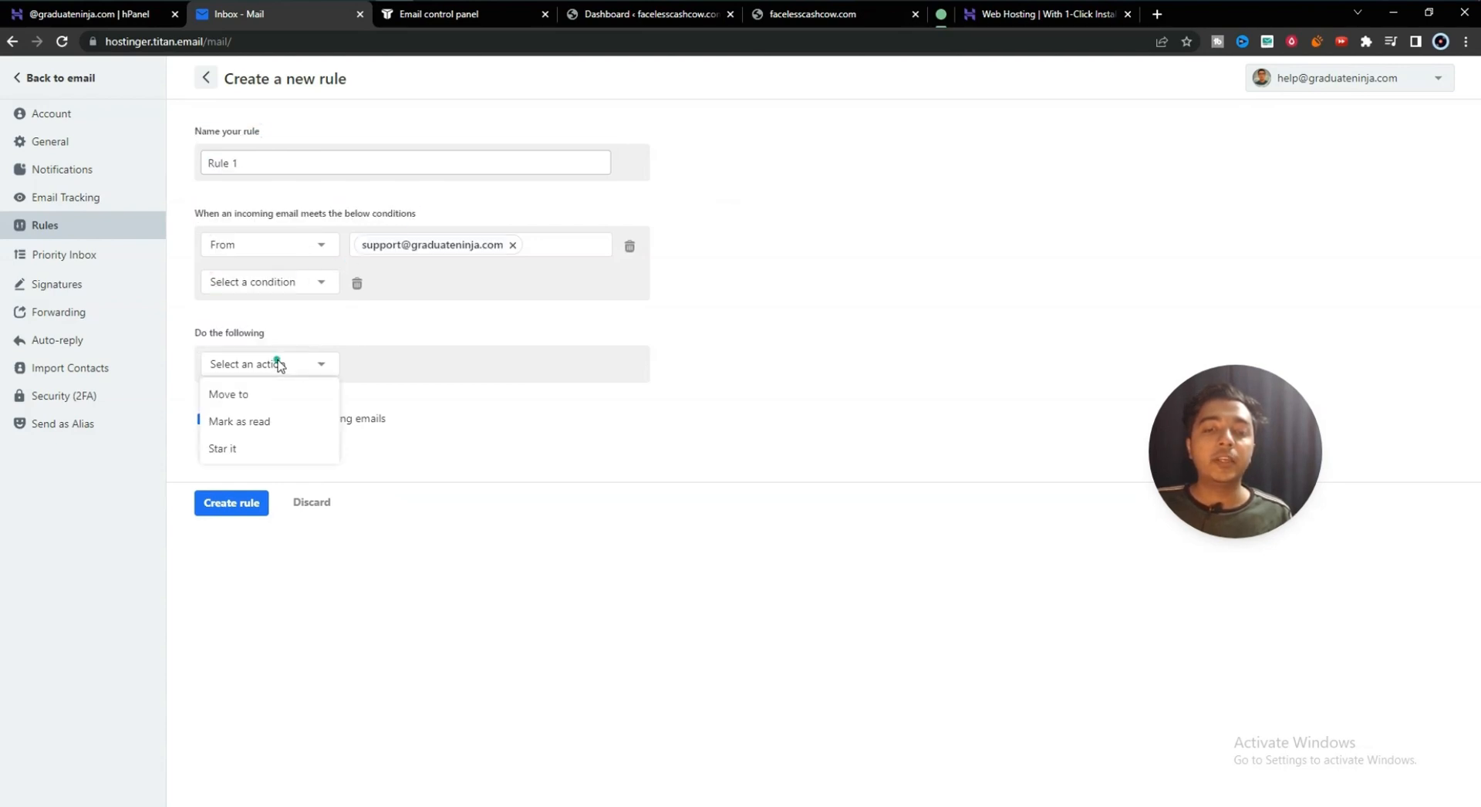
left_click(247, 396)
left_click(389, 373)
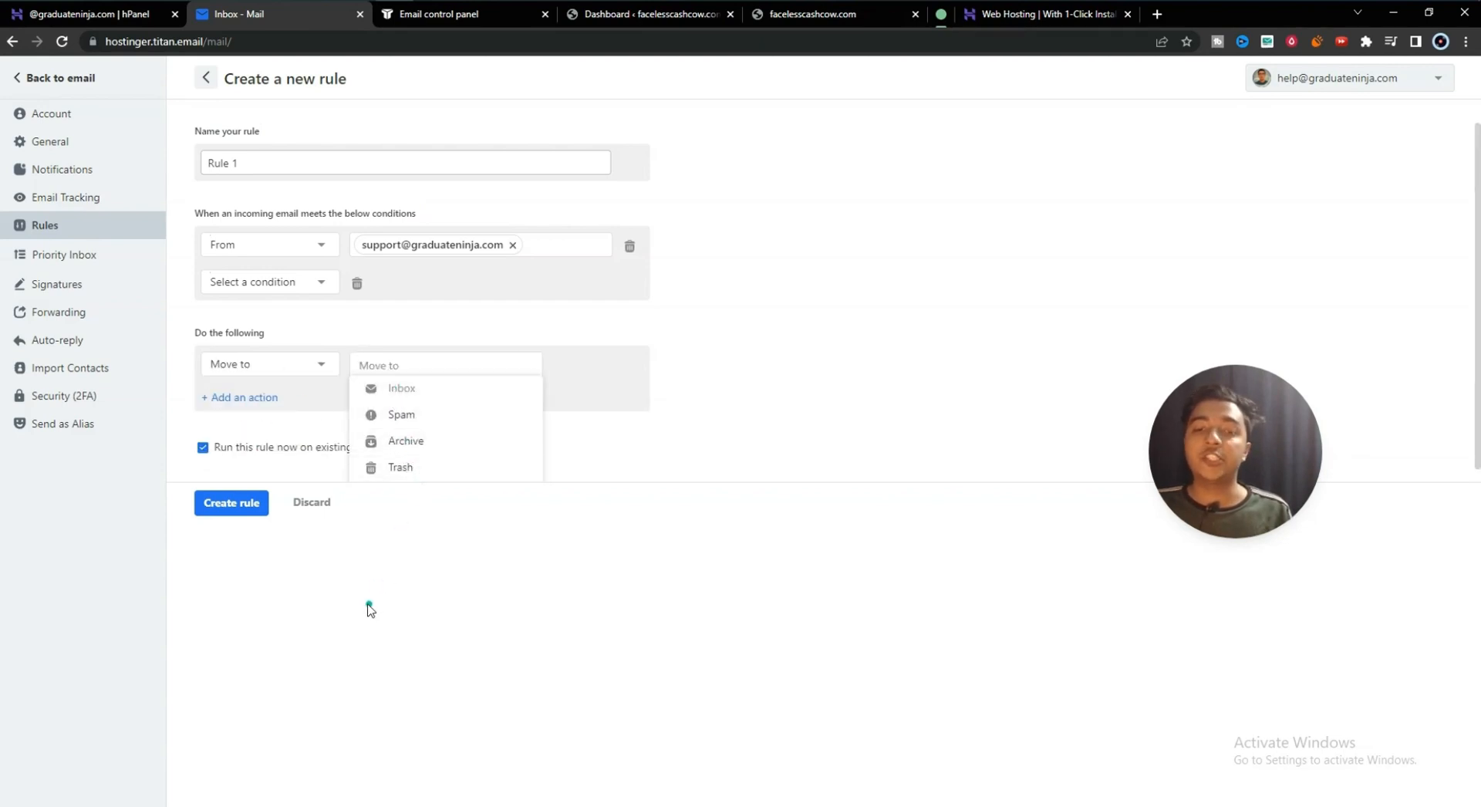
left_click(405, 468)
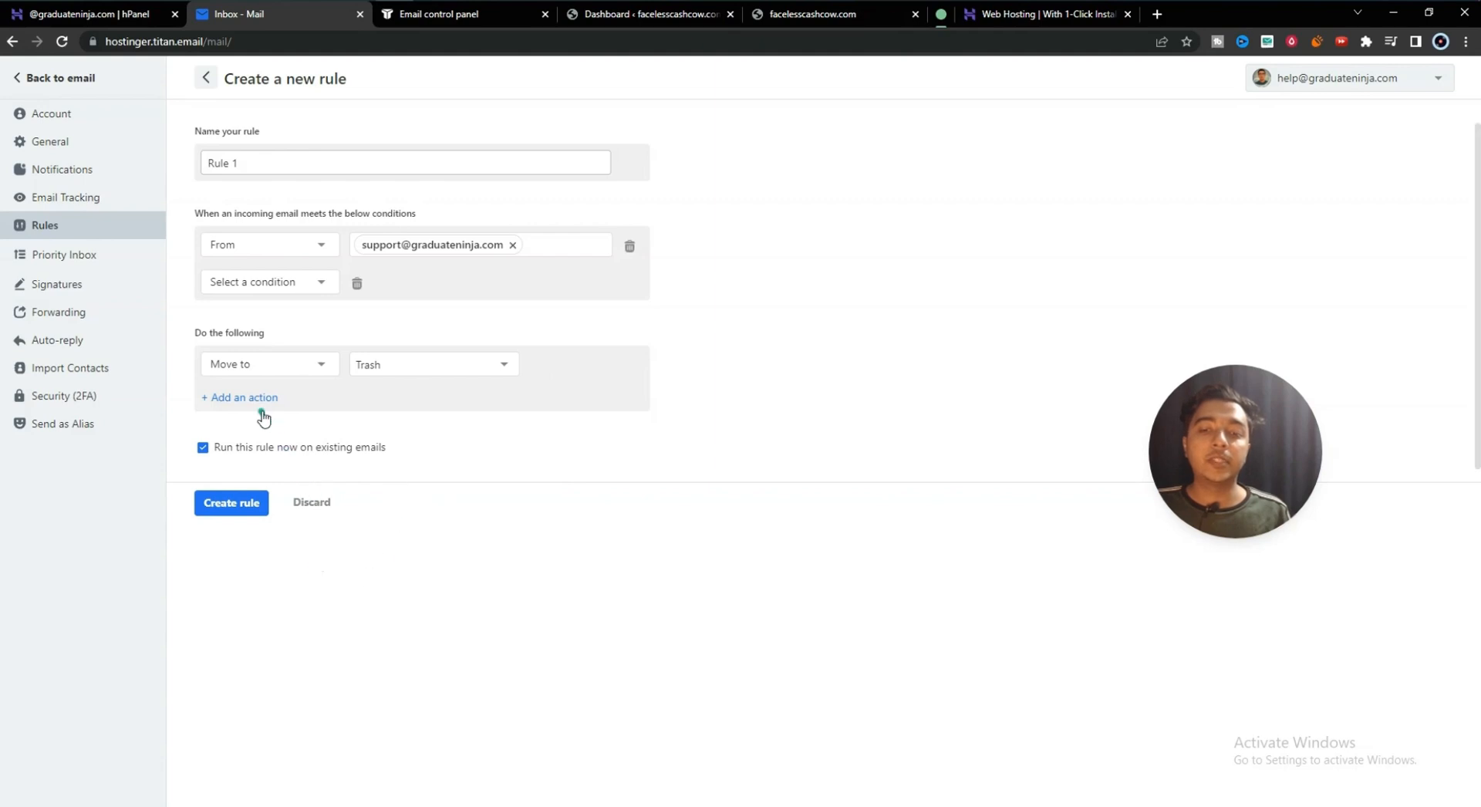
left_click(236, 505)
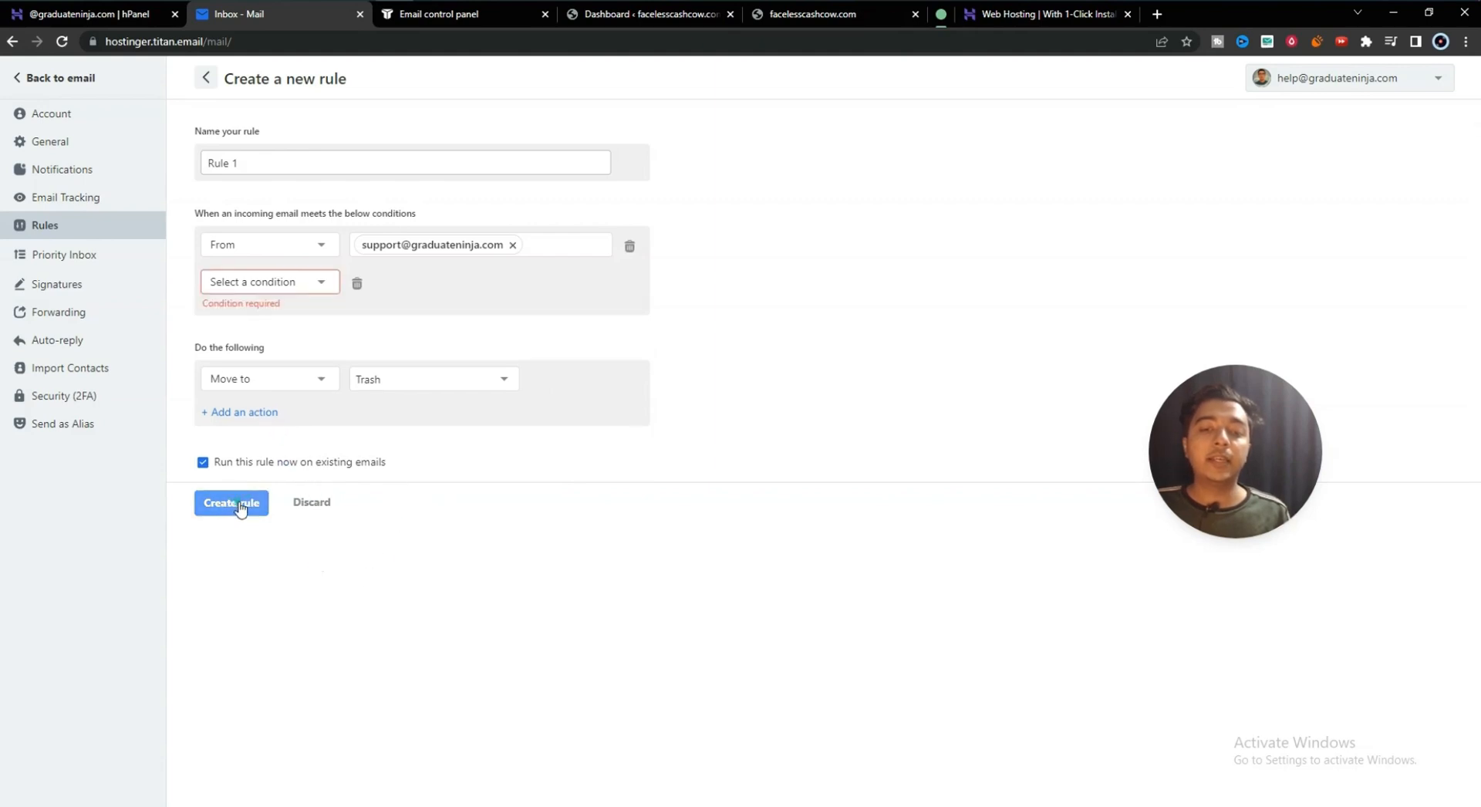
left_click(357, 283)
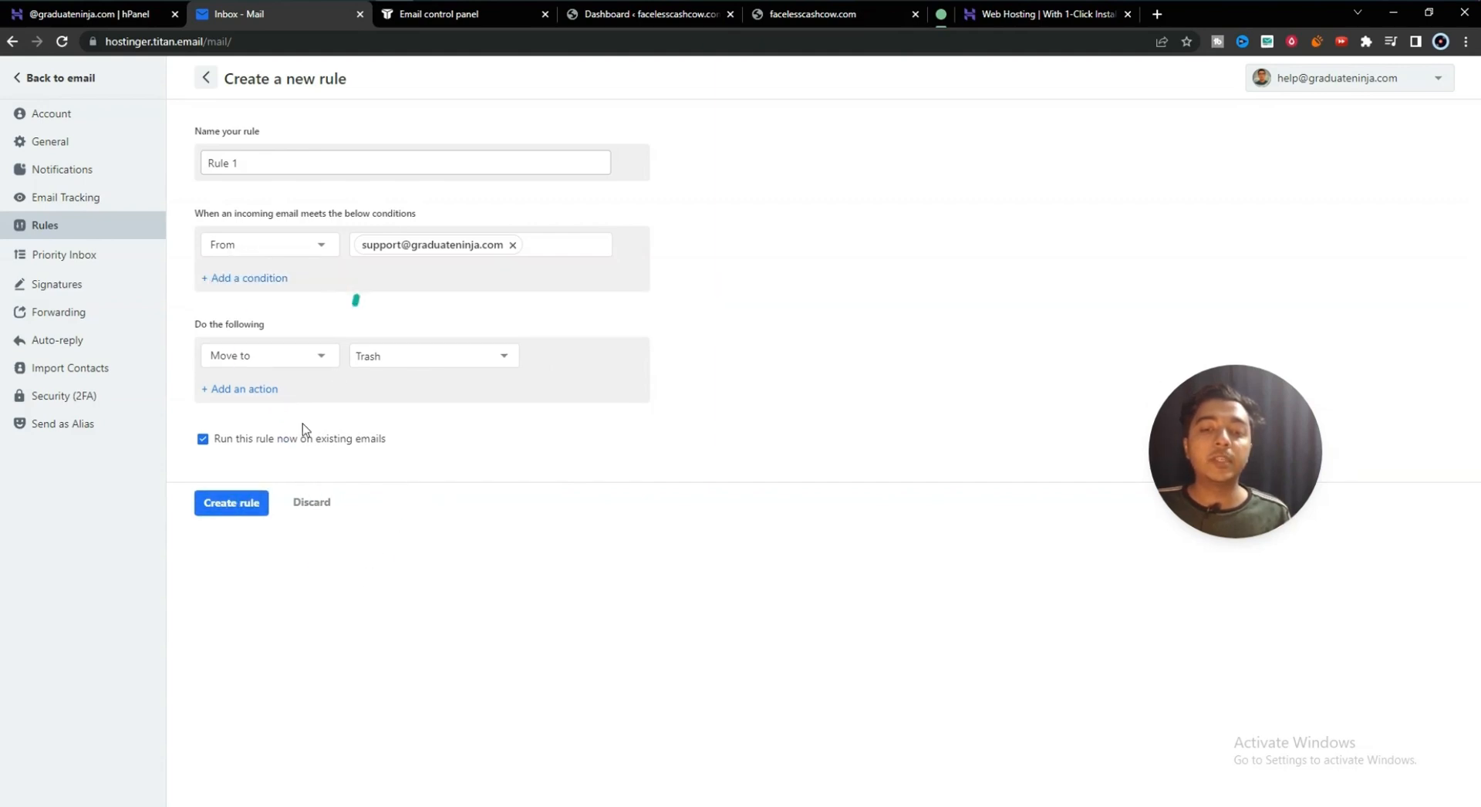
left_click(243, 505)
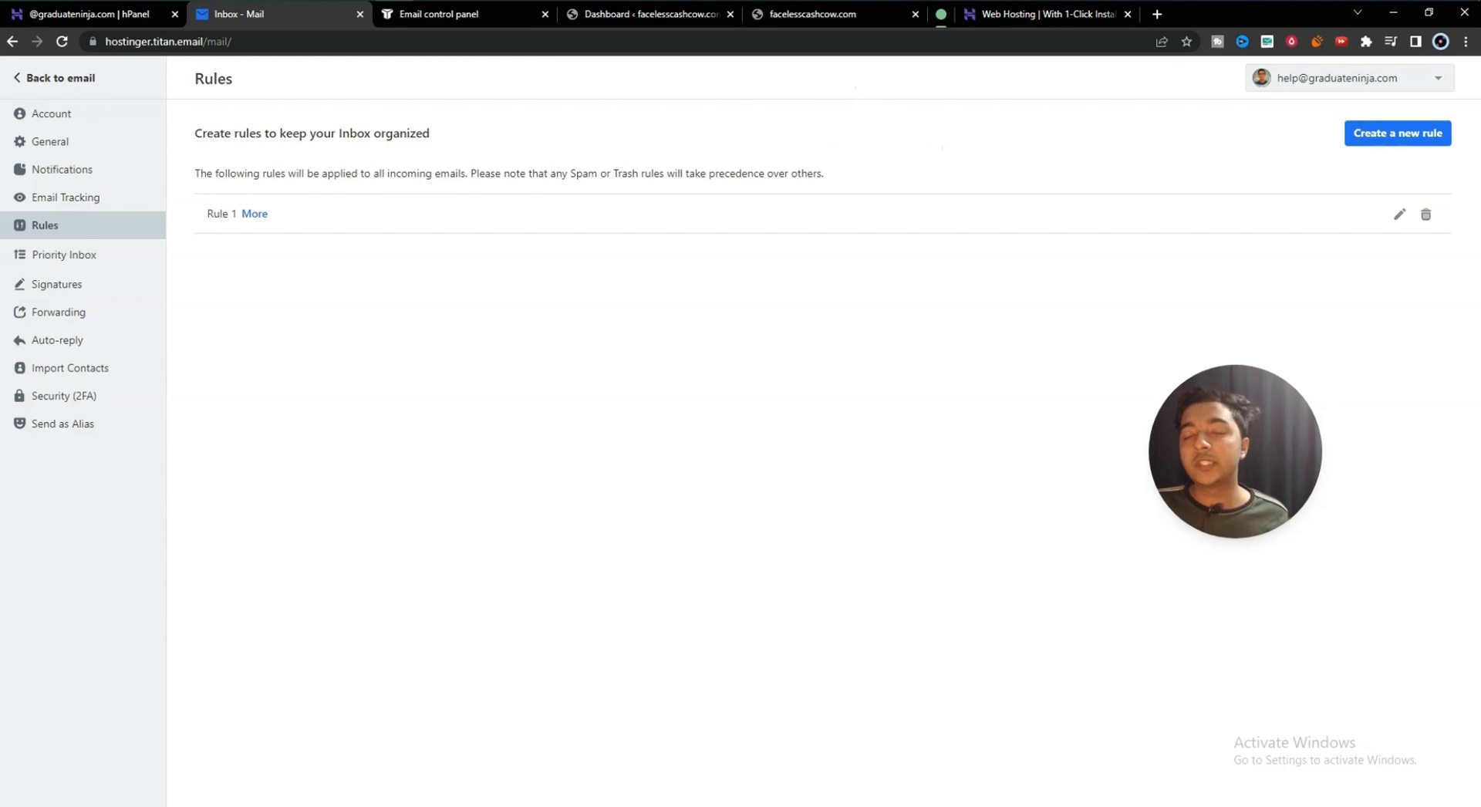
- Delete Rule 1 and go to the Priority Inbox settings
left_click(1425, 216)
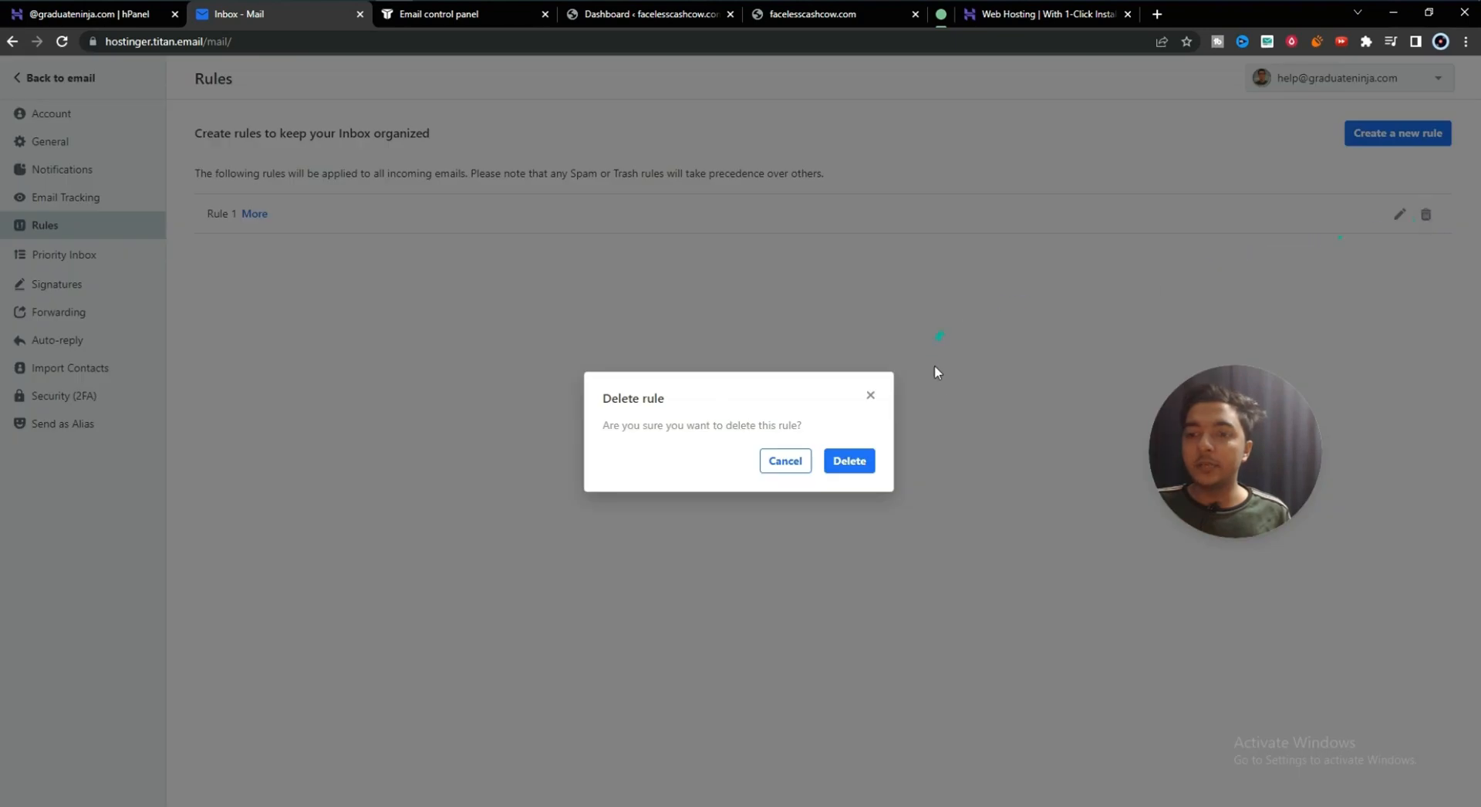
left_click(855, 455)
left_click(59, 268)
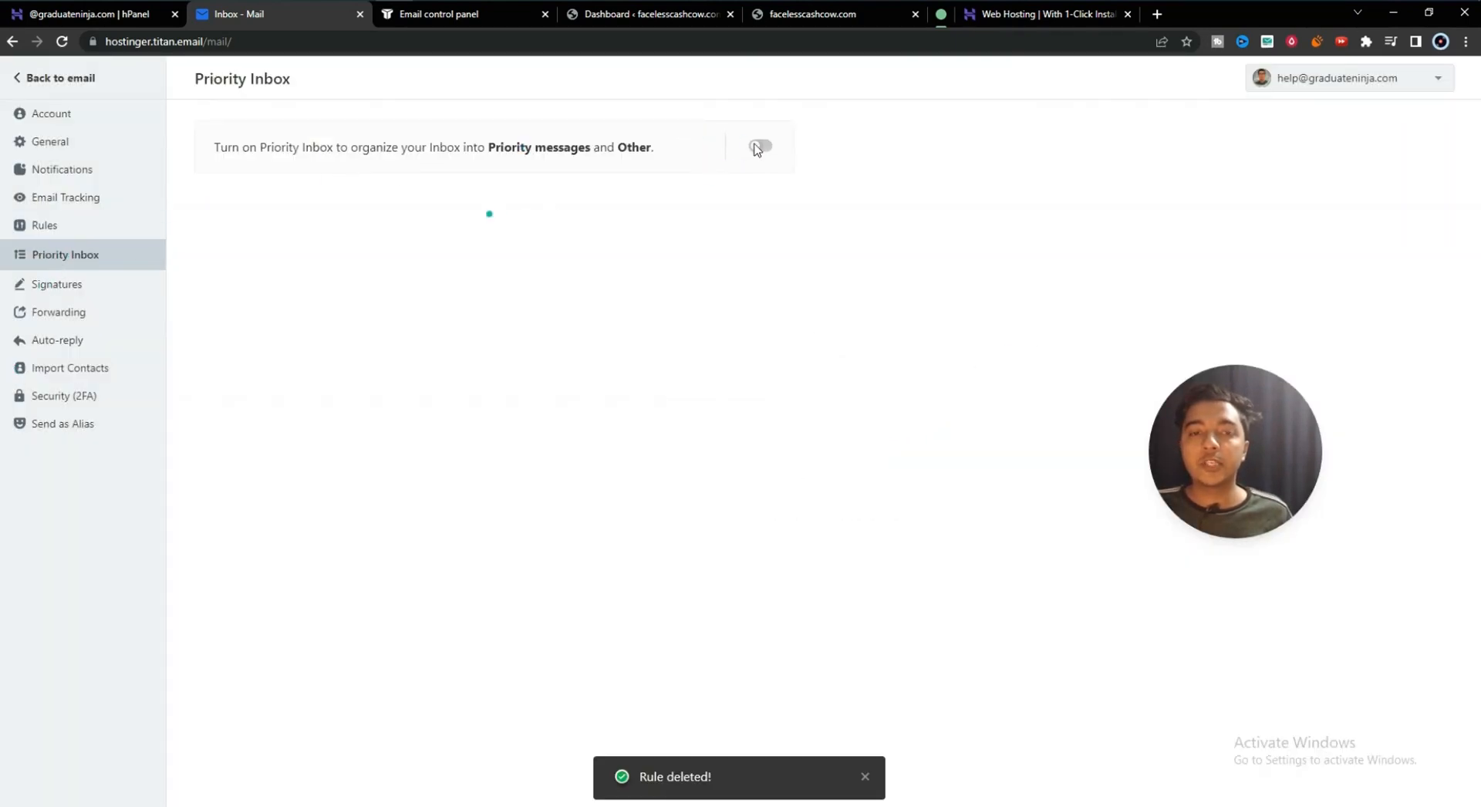
- Turn Priority Inbox on, review its priority domains, then view Signatures and Forwarding
left_click(759, 145)
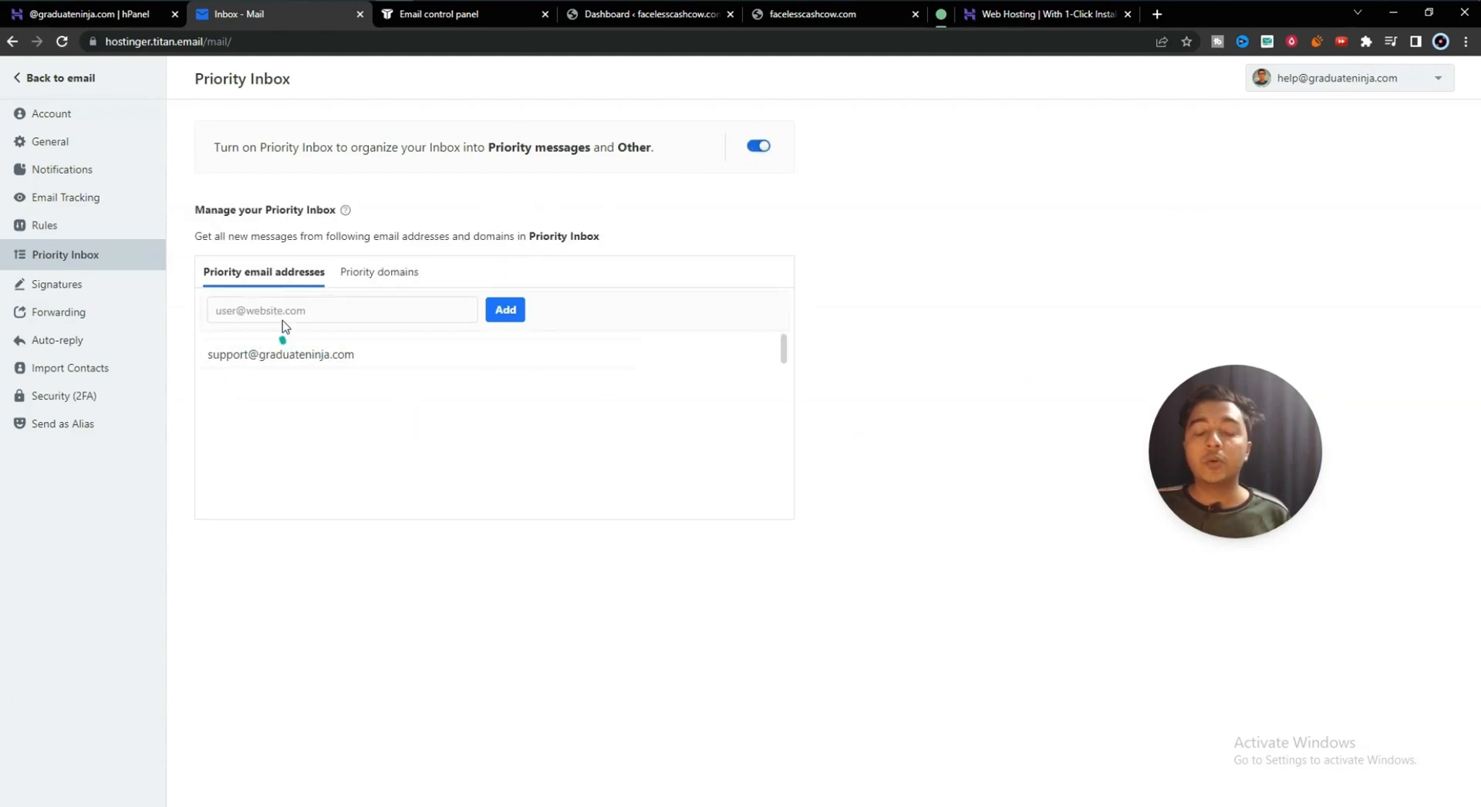
left_click(373, 276)
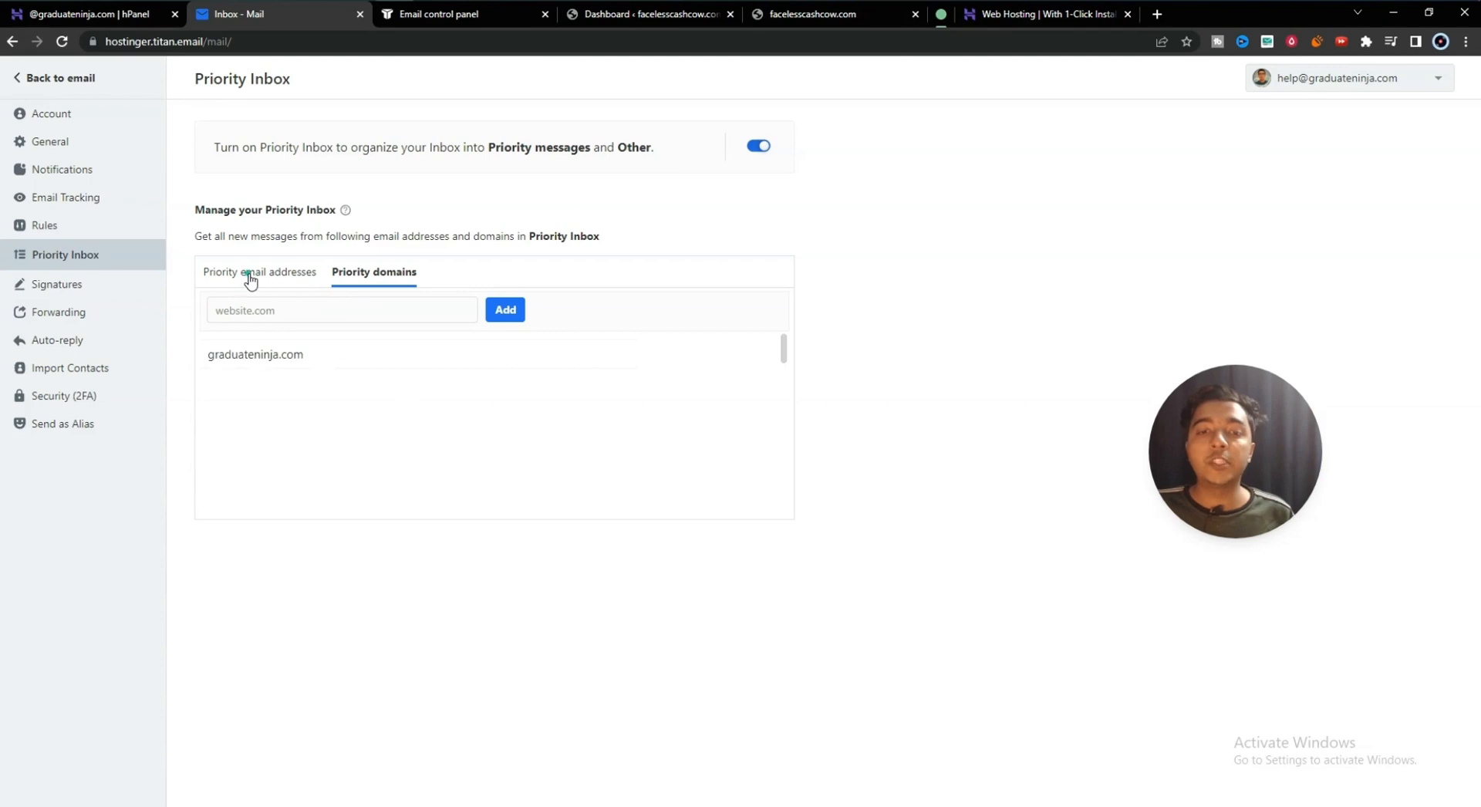
left_click(51, 285)
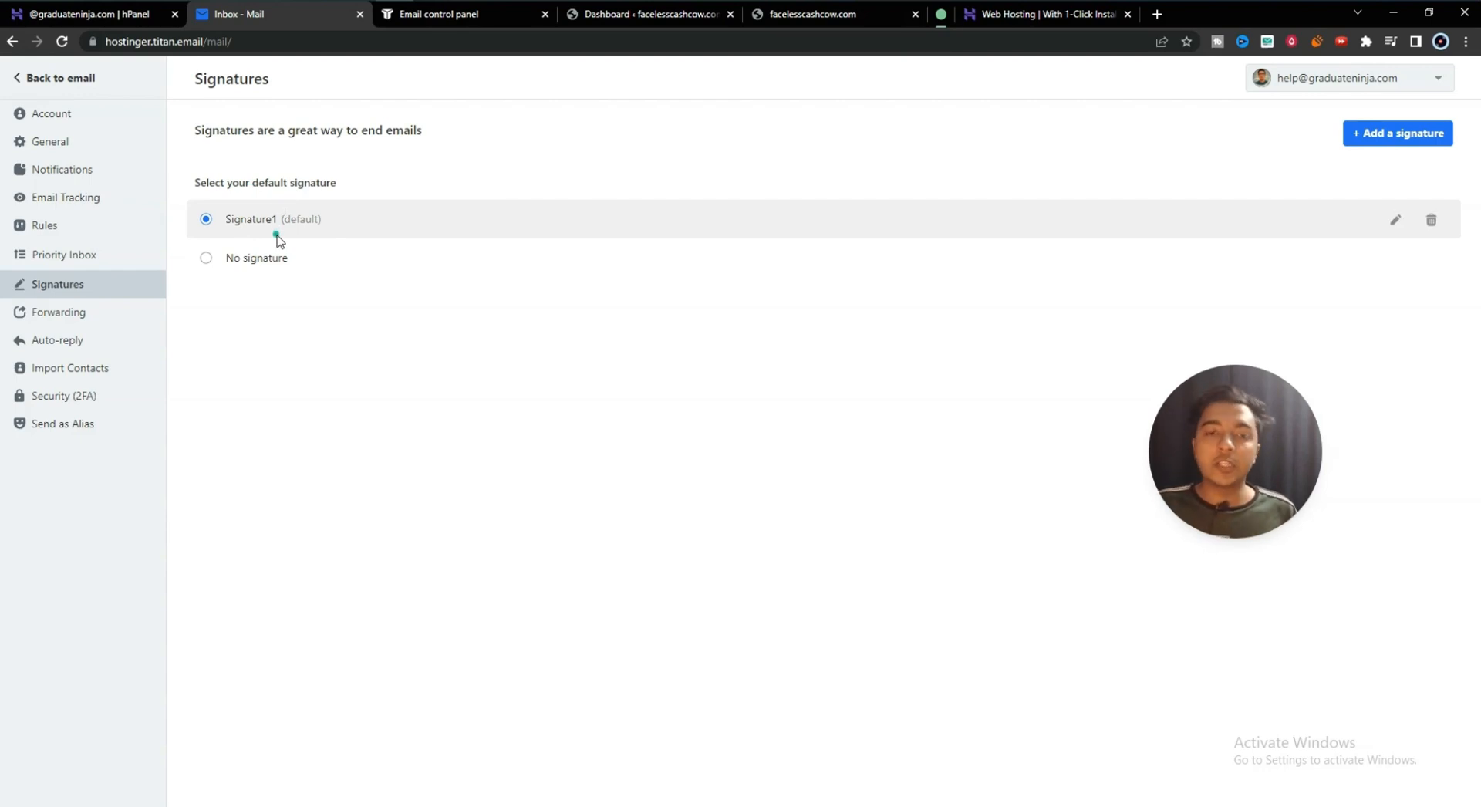
left_click(73, 315)
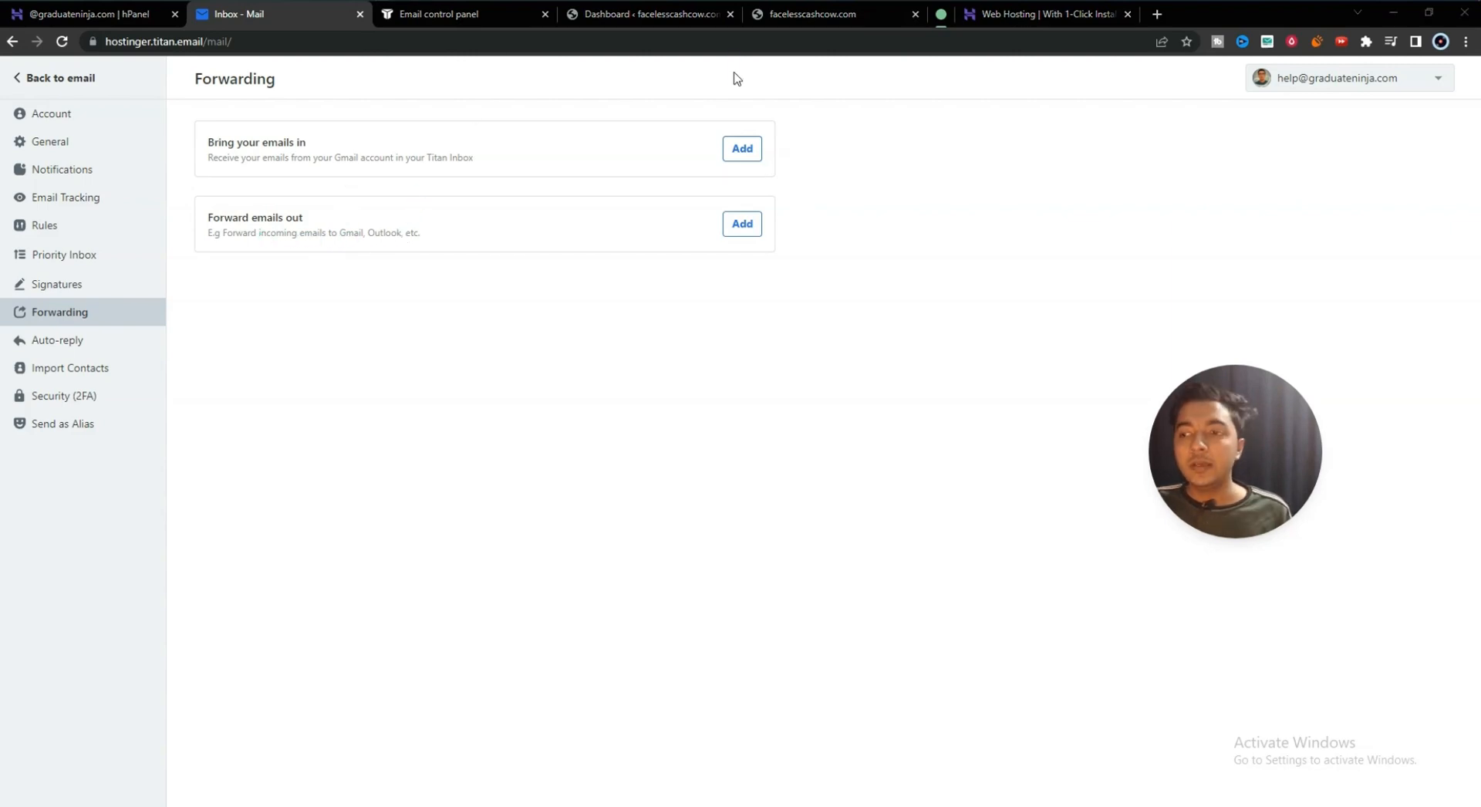
- Set up outgoing forwarding by pasting the Gmail address and submitting it for confirmation
left_click(741, 225)
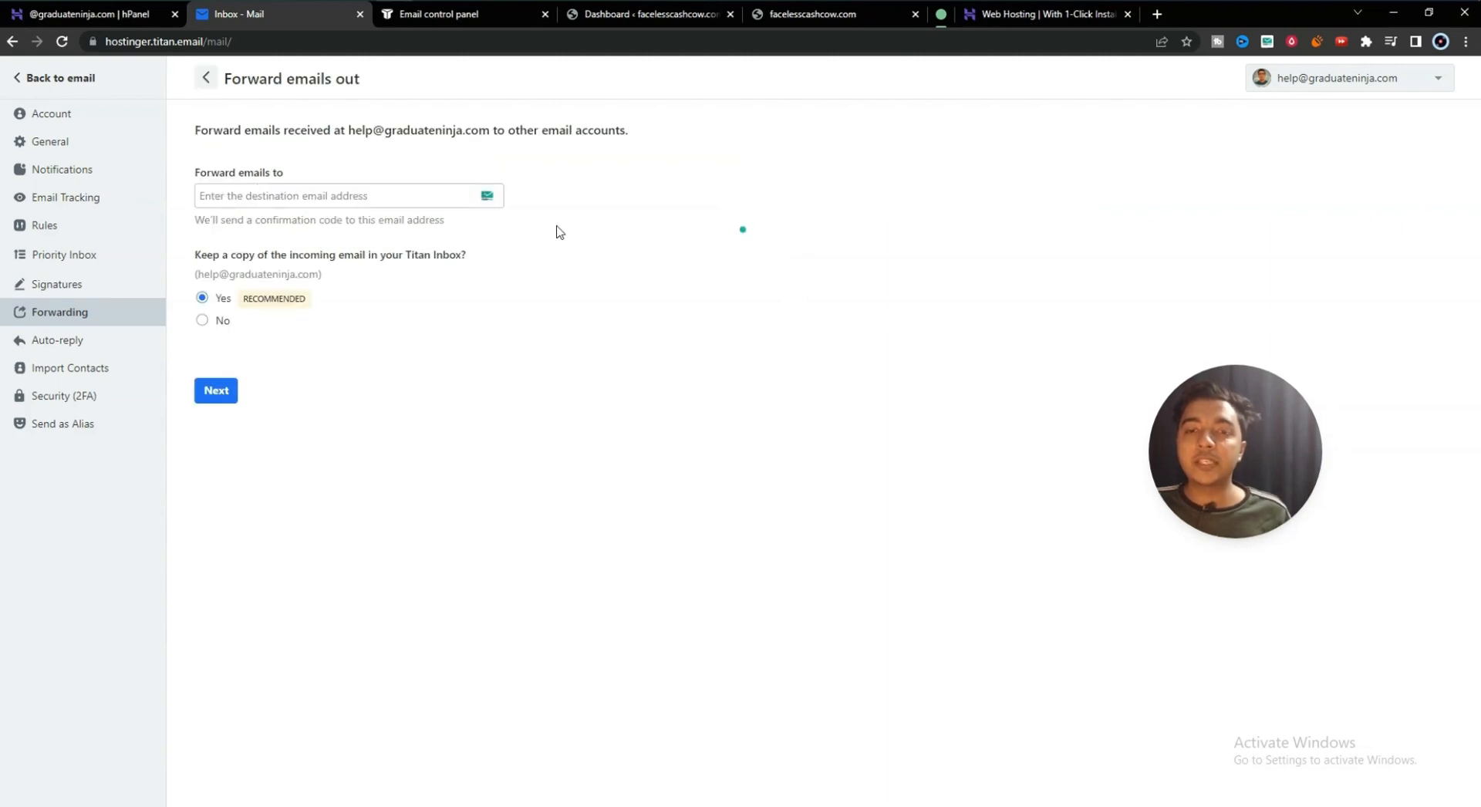
left_click(222, 196)
key("ctrl+v")
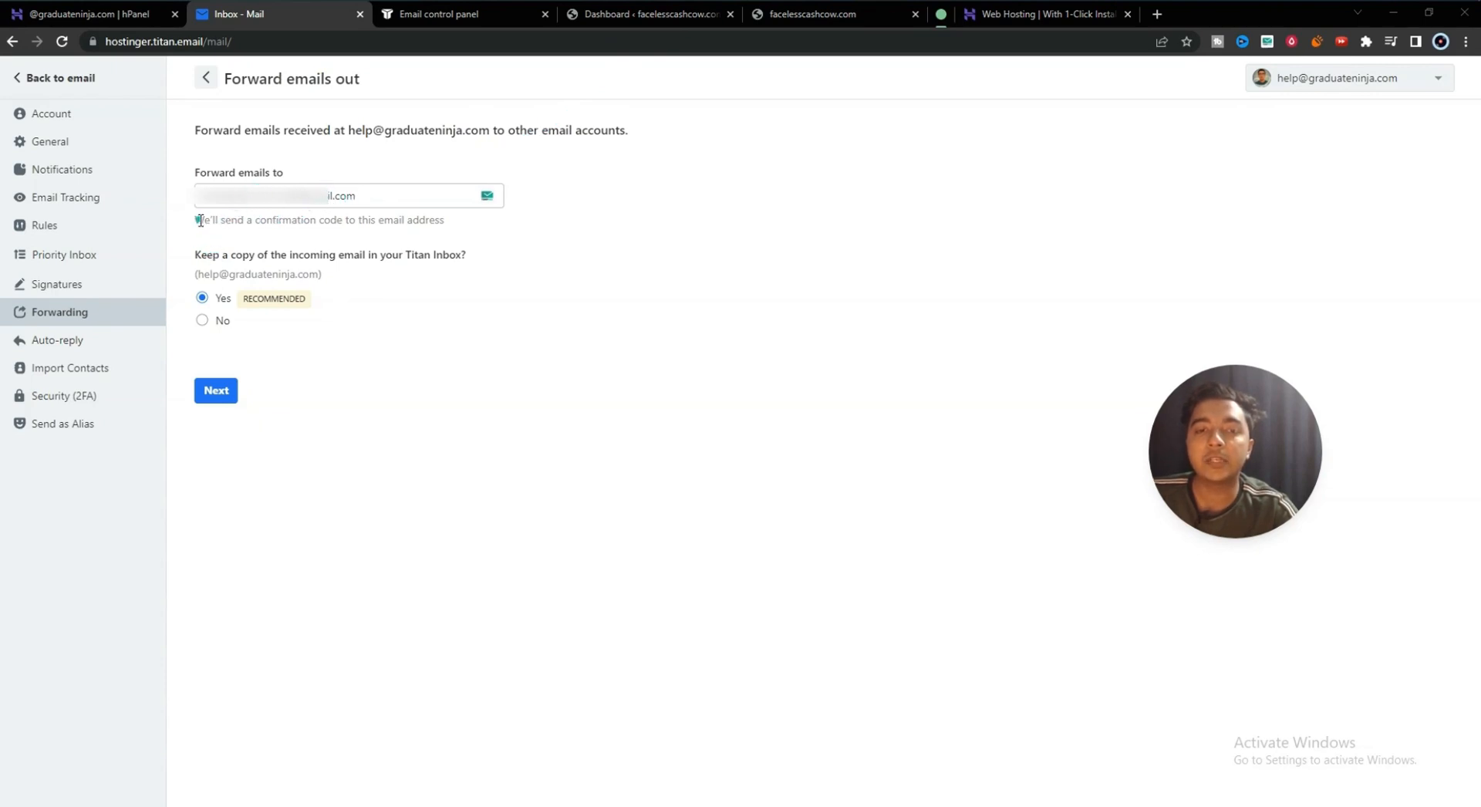
left_click_drag(200, 221, 453, 219)
left_click(344, 242)
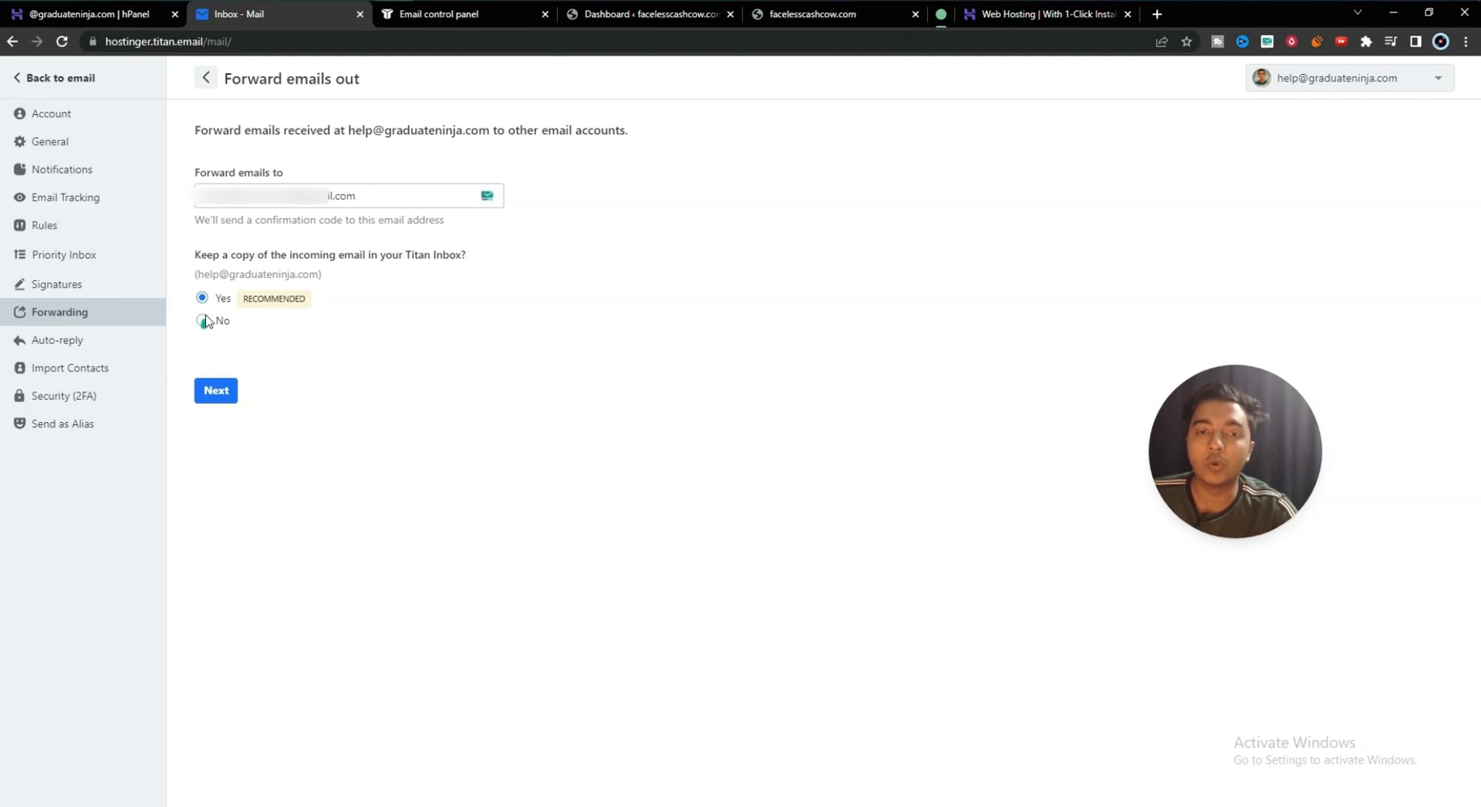
left_click(214, 397)
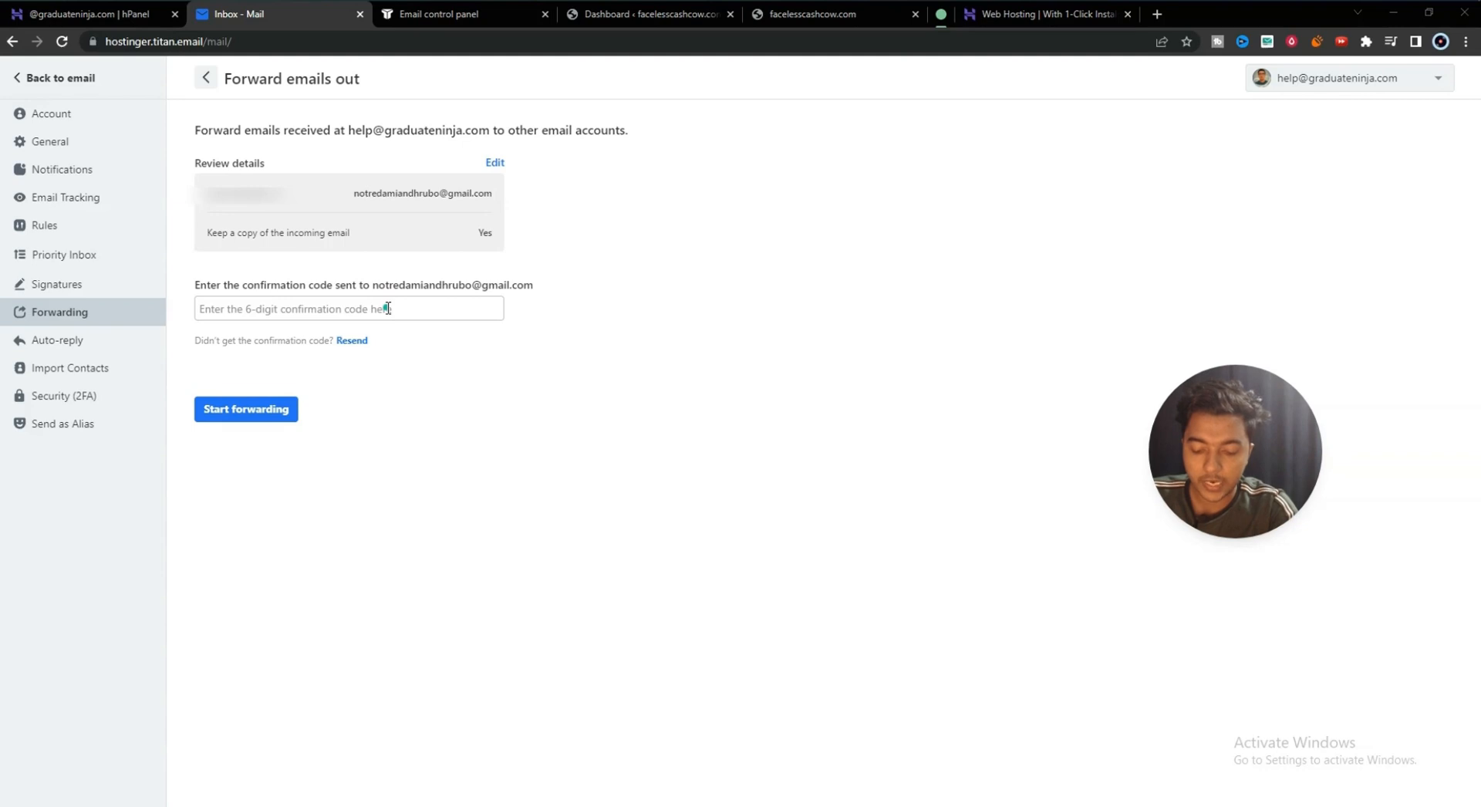
- Enter the emailed confirmation code to start forwarding, then check the new forwarding entry
key("ctrl+v")
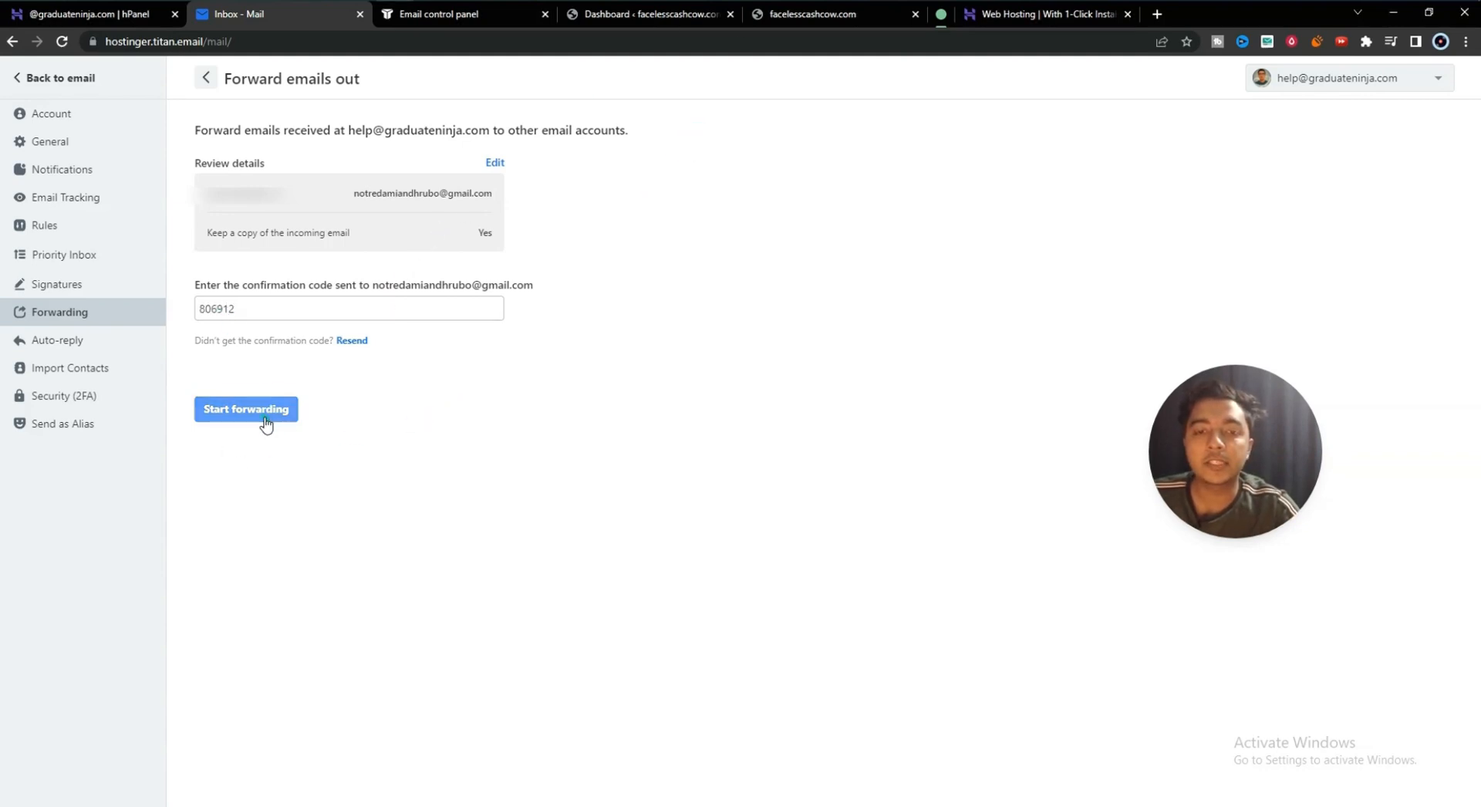
left_click(266, 424)
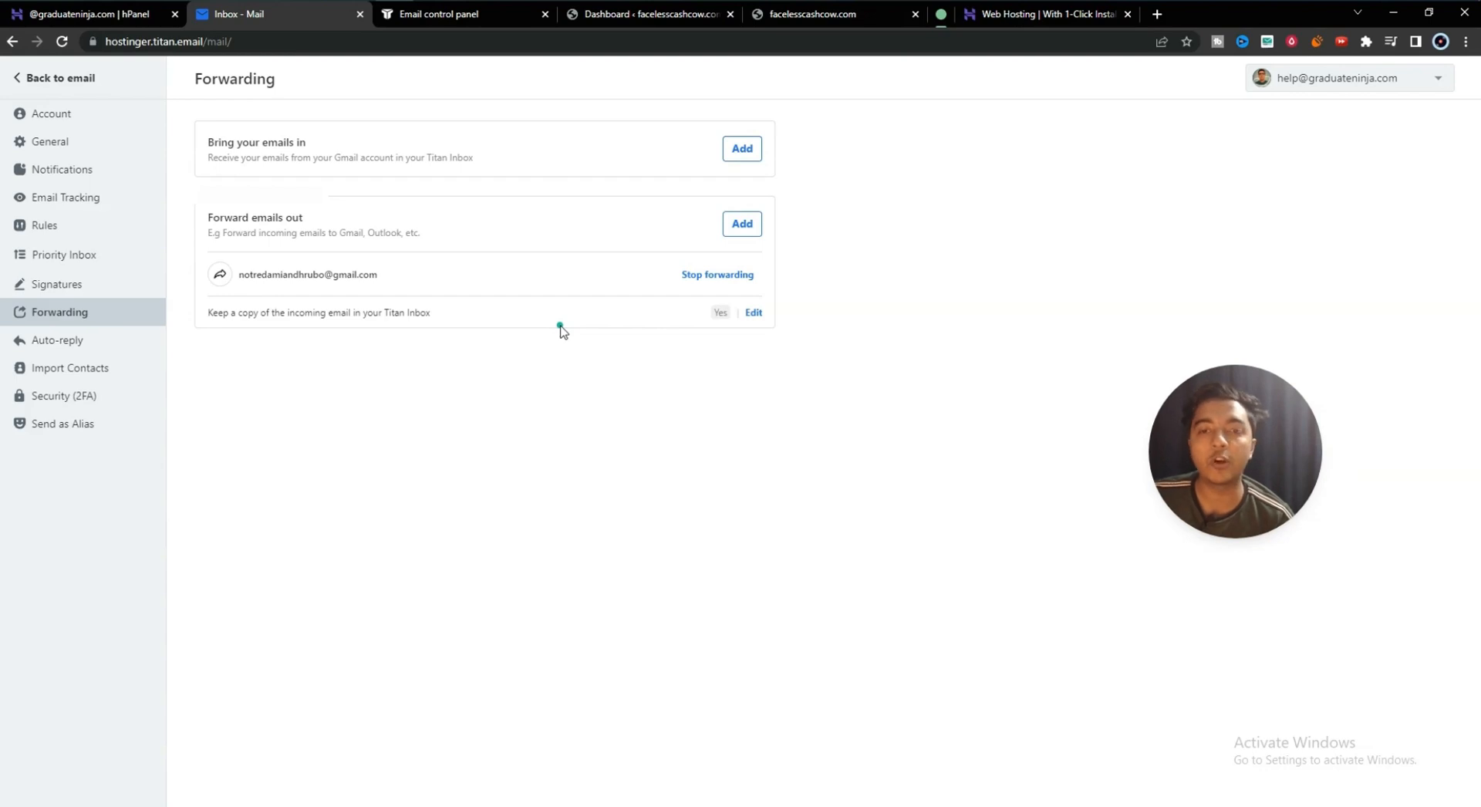
left_click_drag(263, 275, 319, 278)
left_click(316, 278)
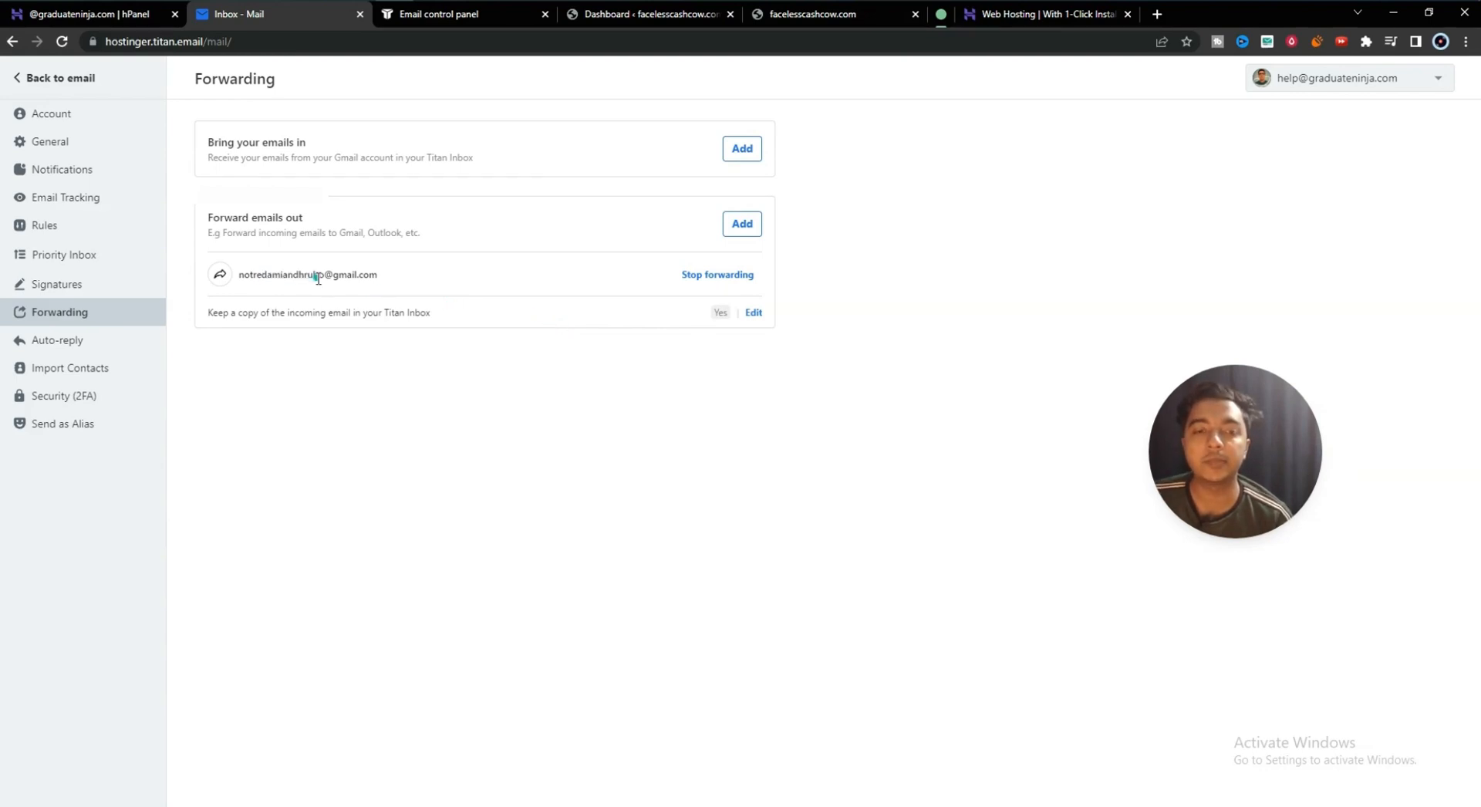
left_click(81, 341)
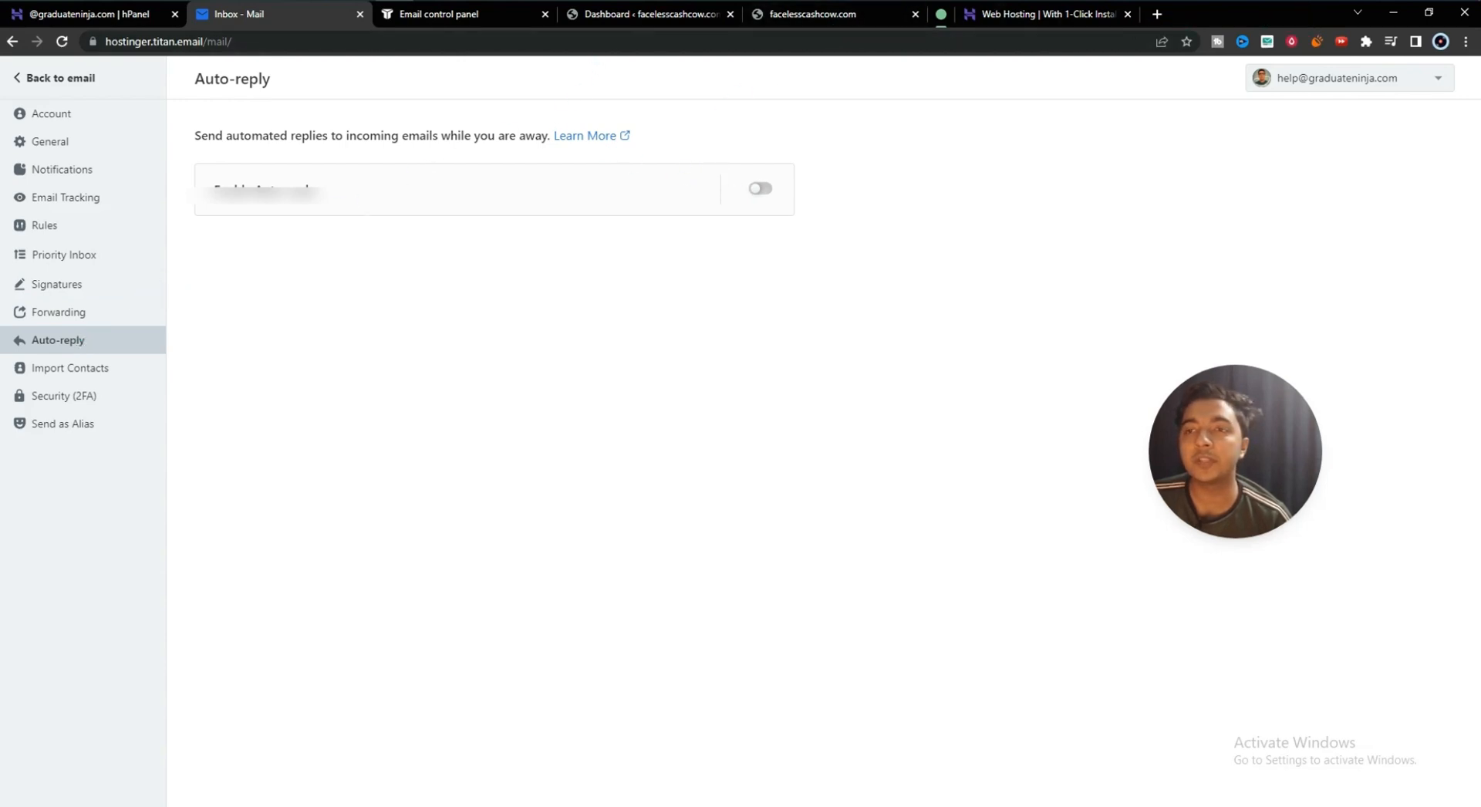
- Turn auto-reply on to preview its options, then switch it back off
left_click(760, 188)
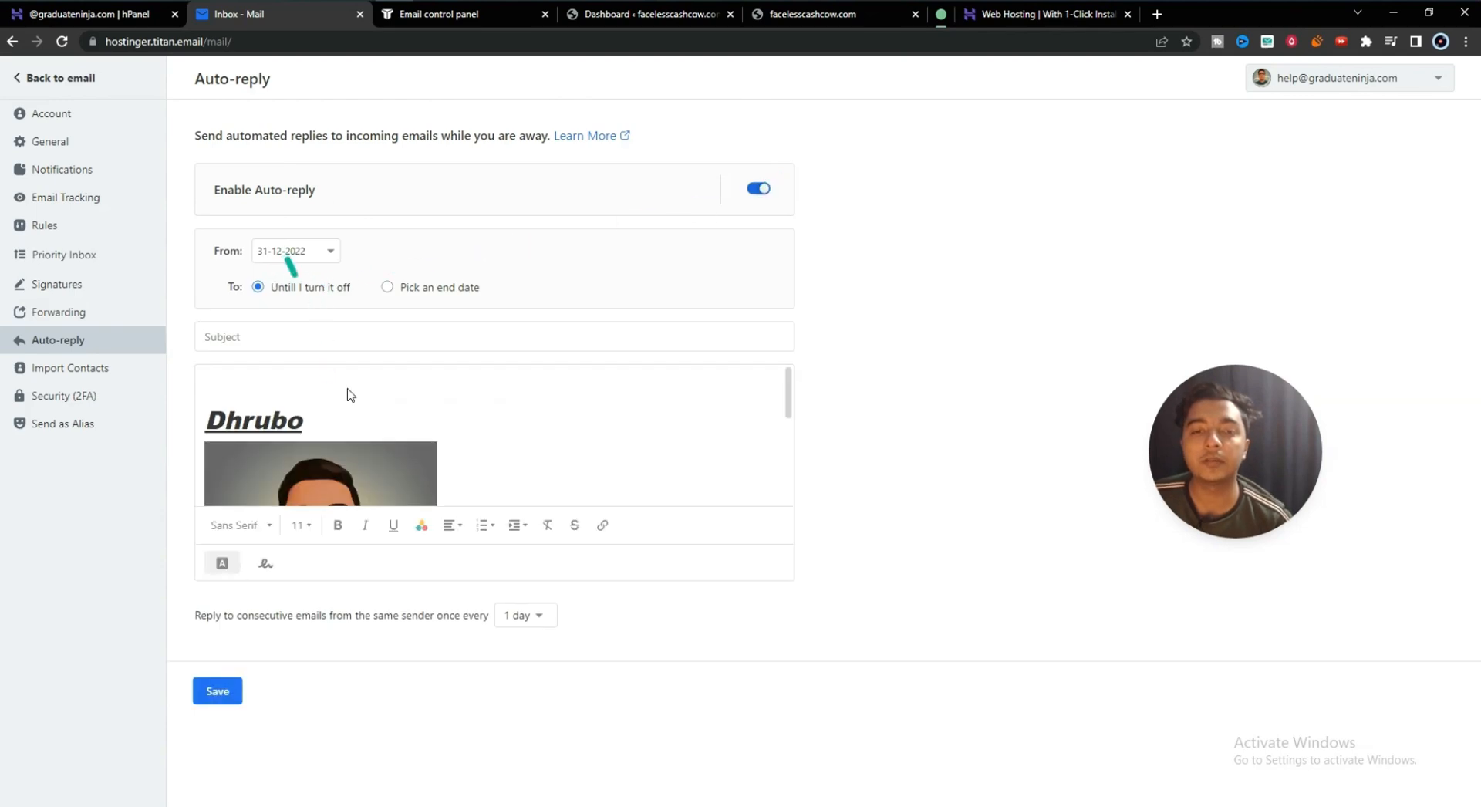
scroll(475, 414, "down", 3)
scroll(478, 418, "up", 3)
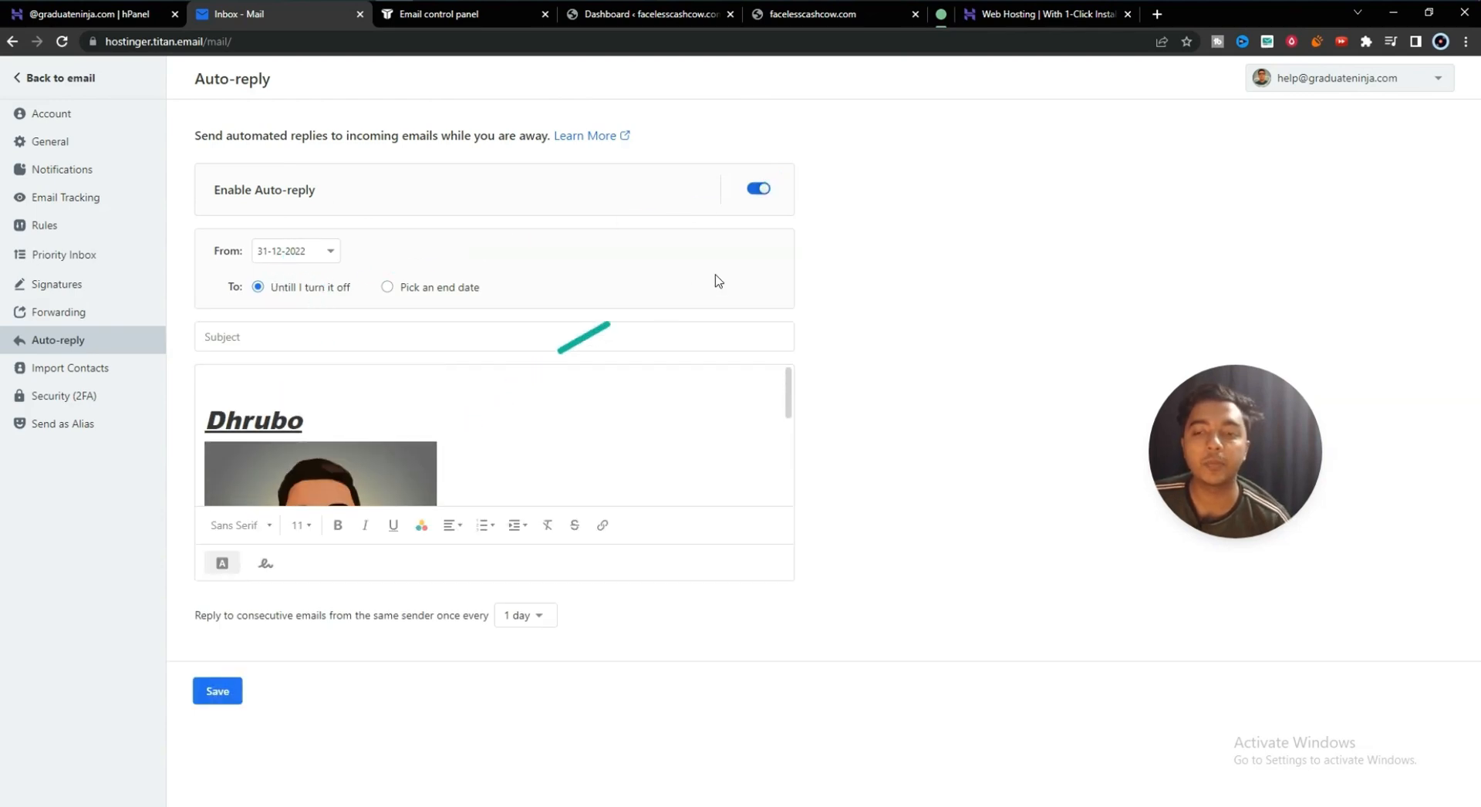
left_click(762, 188)
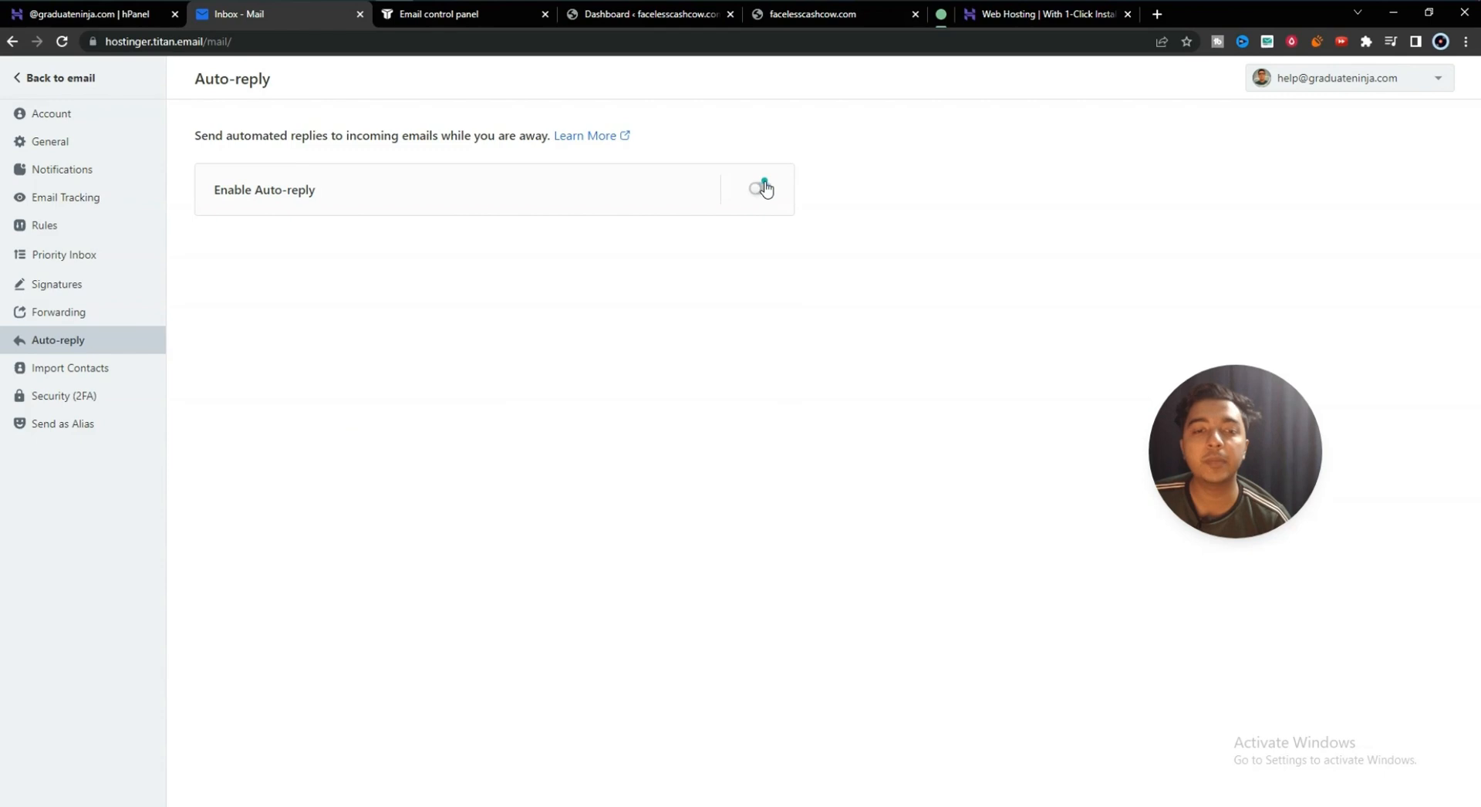
- Browse Import Contacts, Security, Send as Alias and Account, then return to the Inbox
left_click(47, 376)
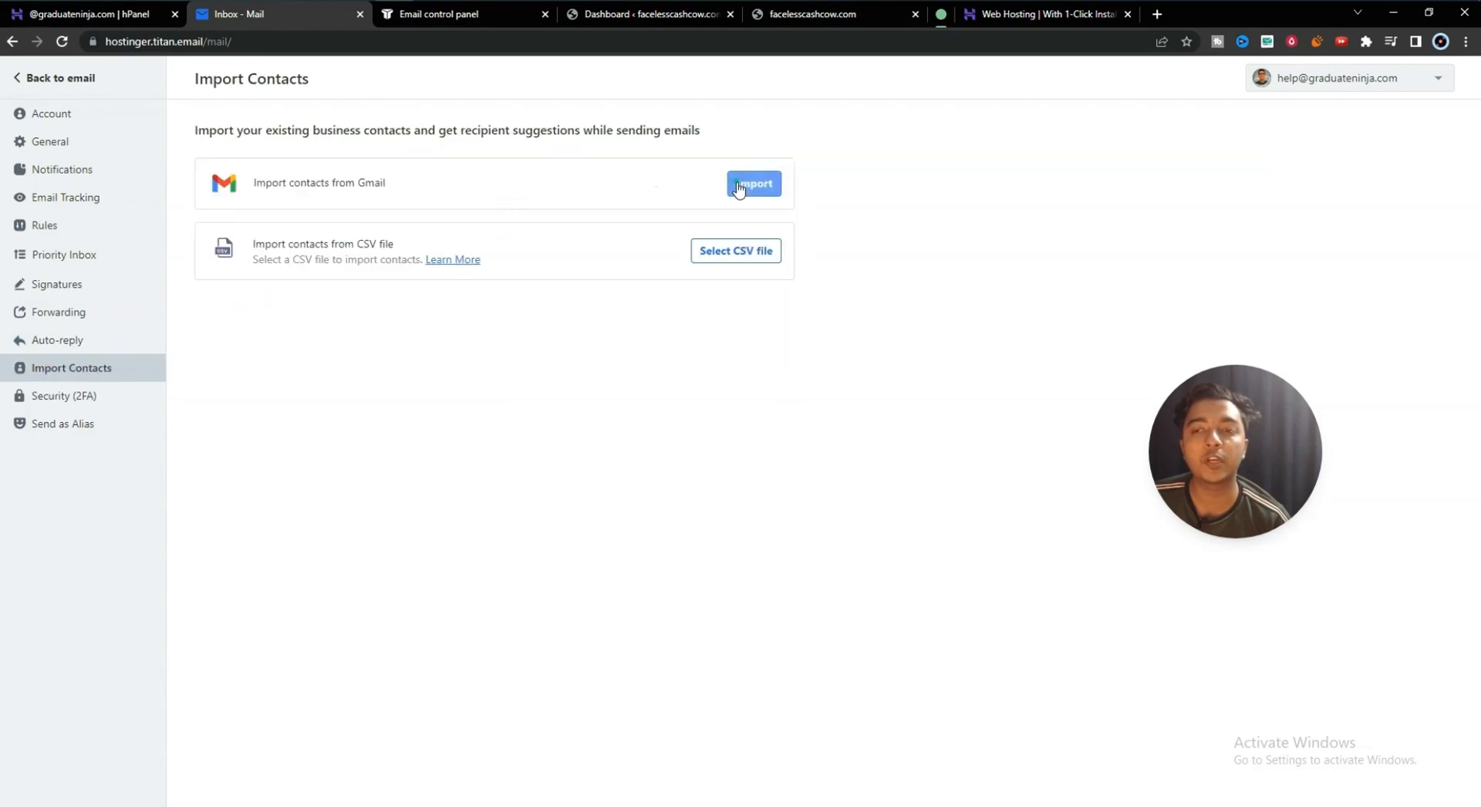
left_click(40, 406)
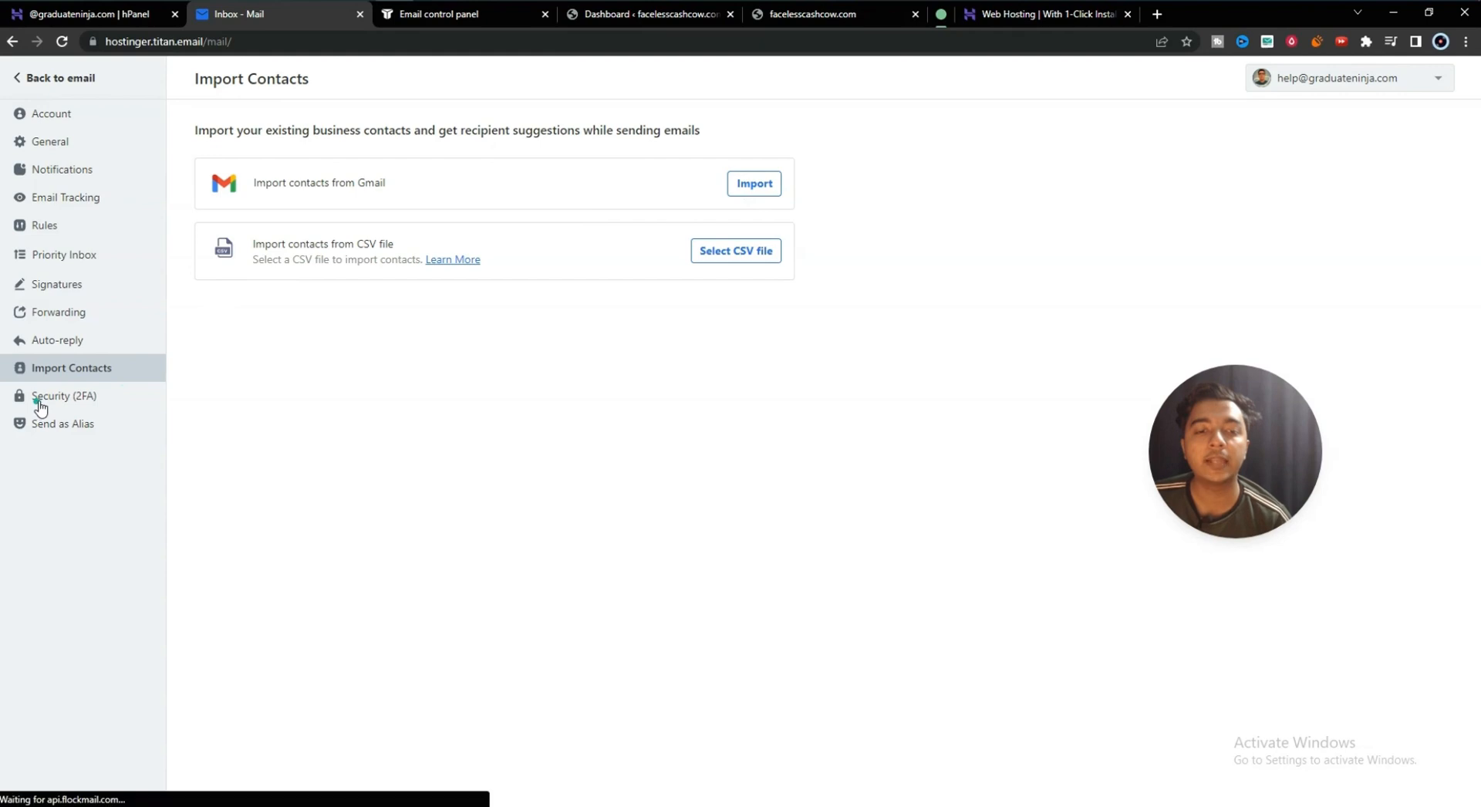
left_click(75, 437)
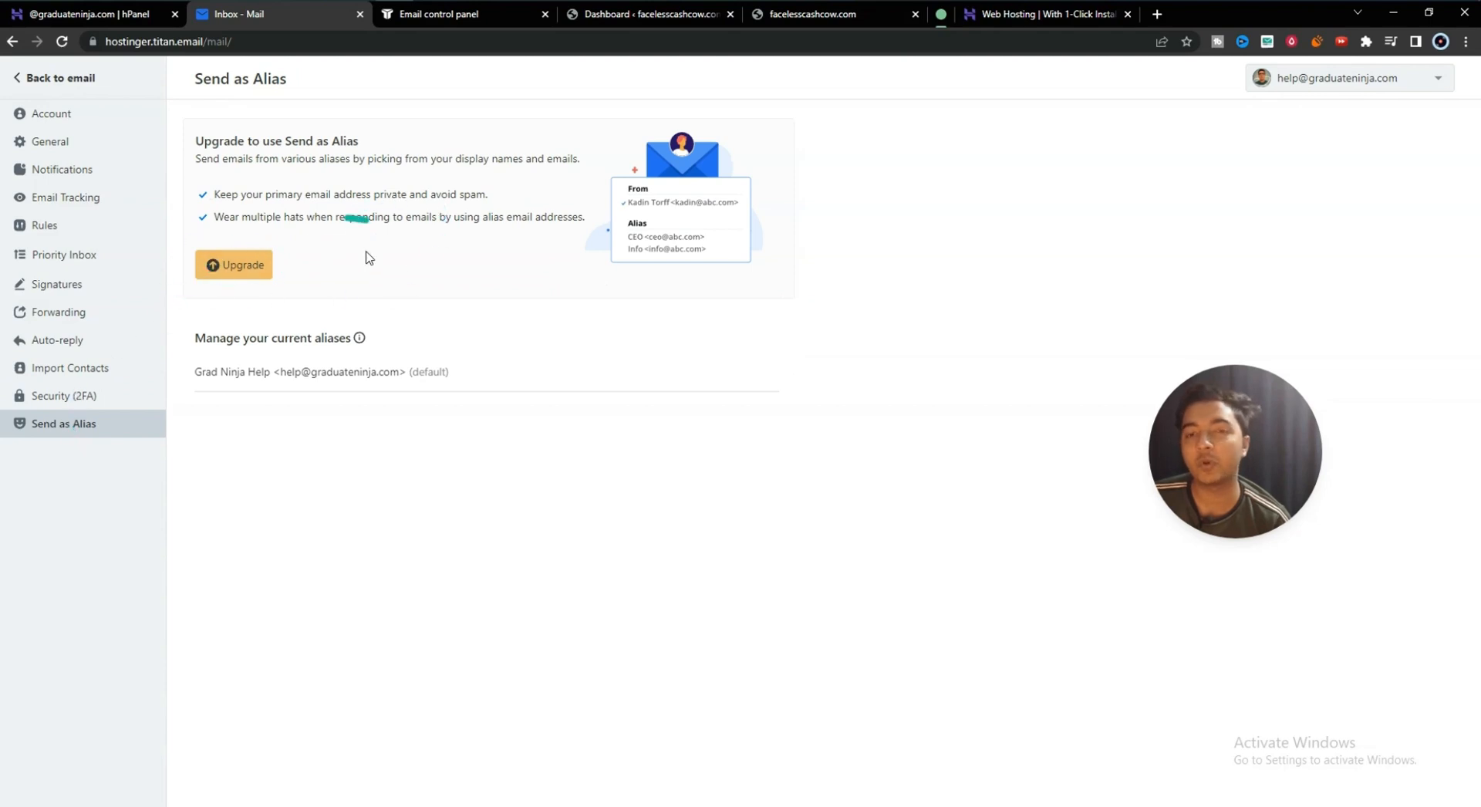
left_click(35, 117)
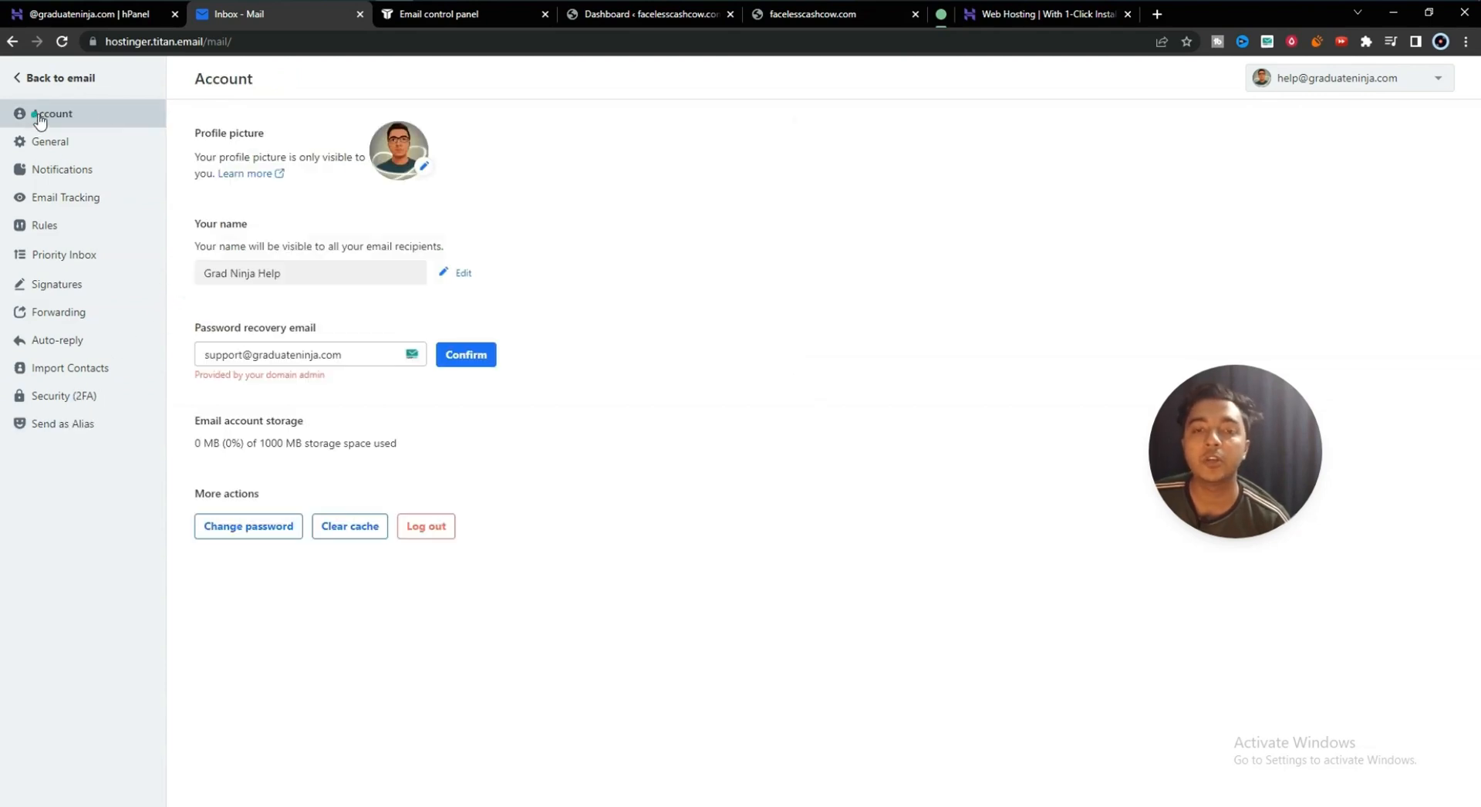
left_click(34, 78)
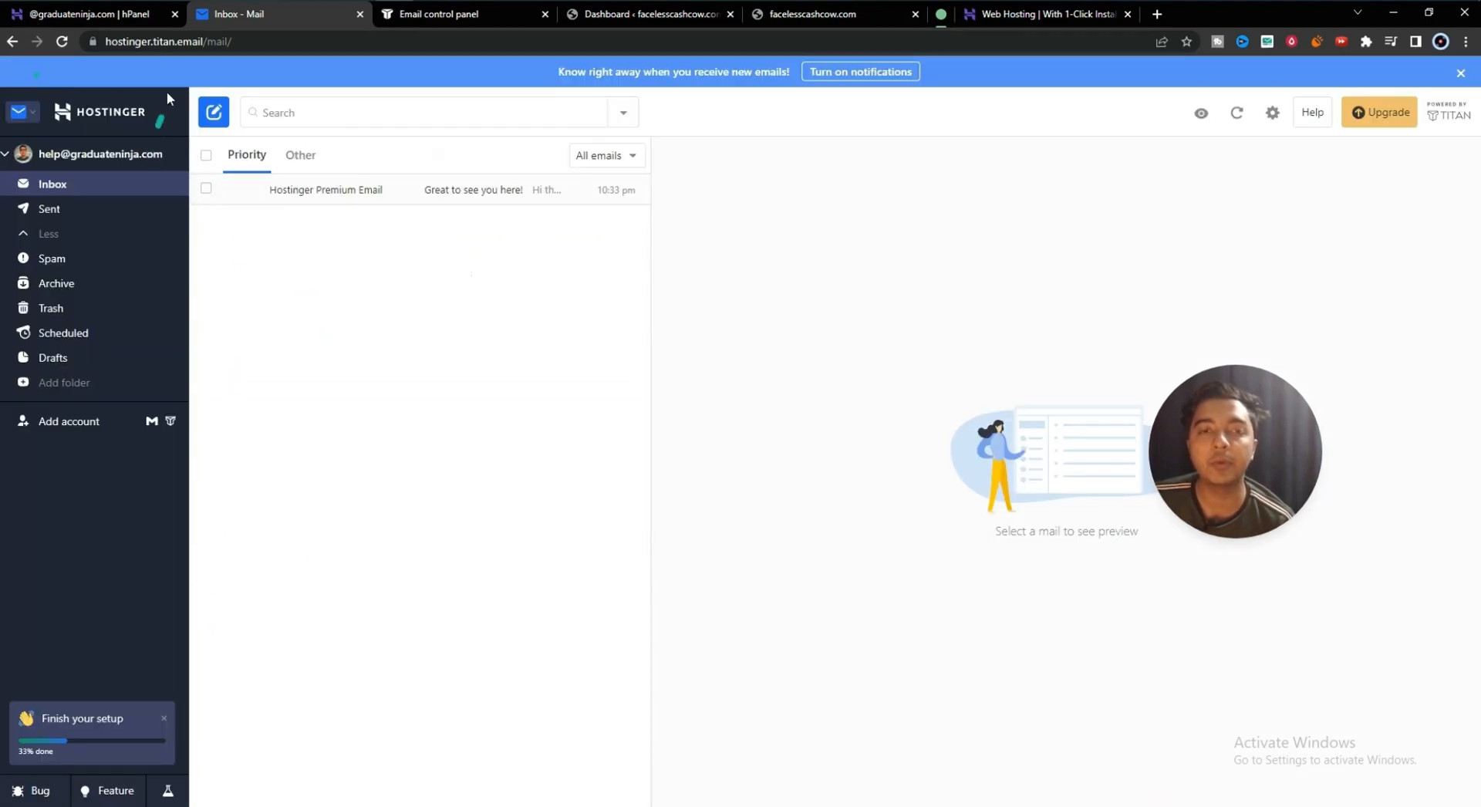
- Check the hPanel dashboard, WordPress and email control panel tabs, then return to webmail
left_click(106, 28)
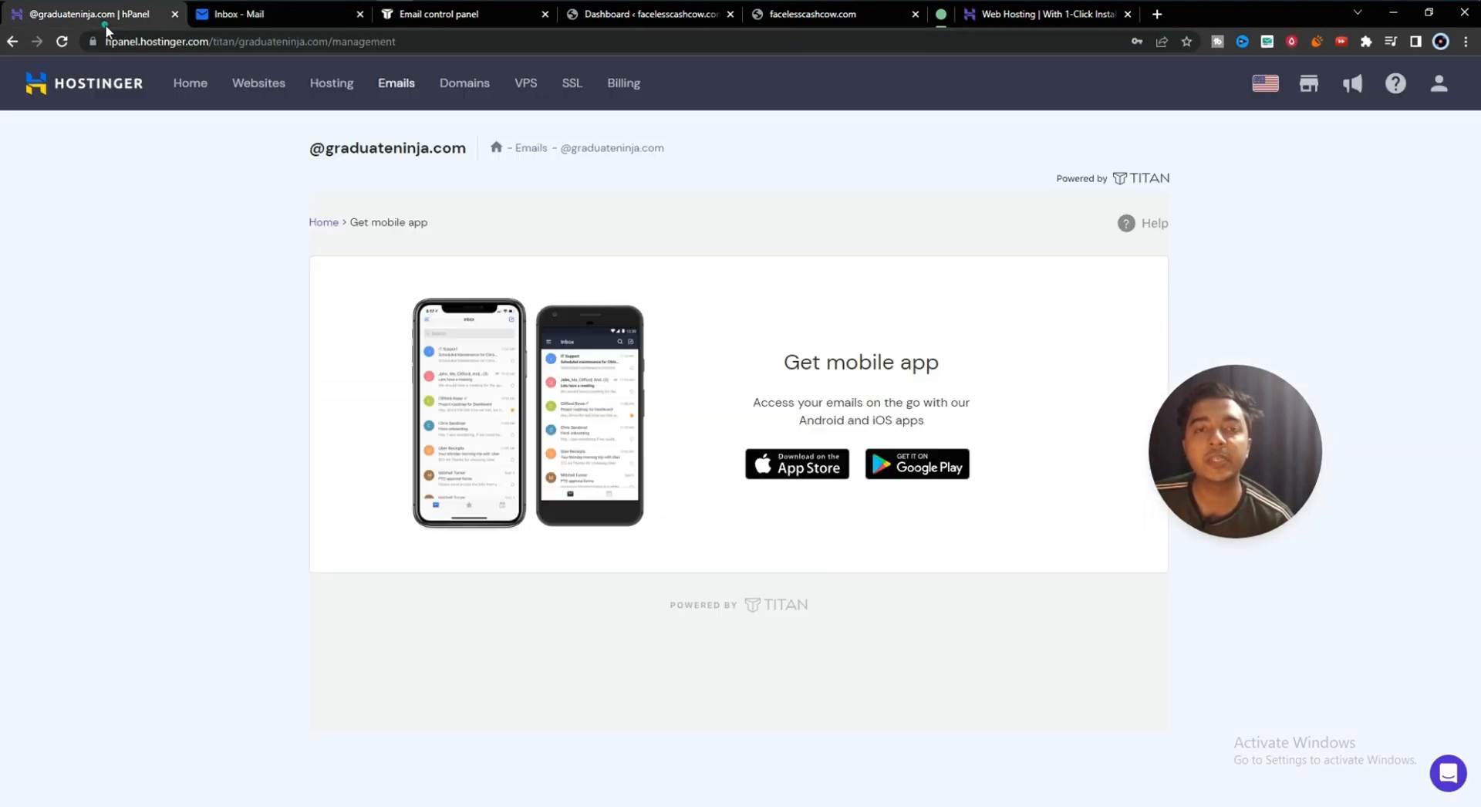
left_click(67, 82)
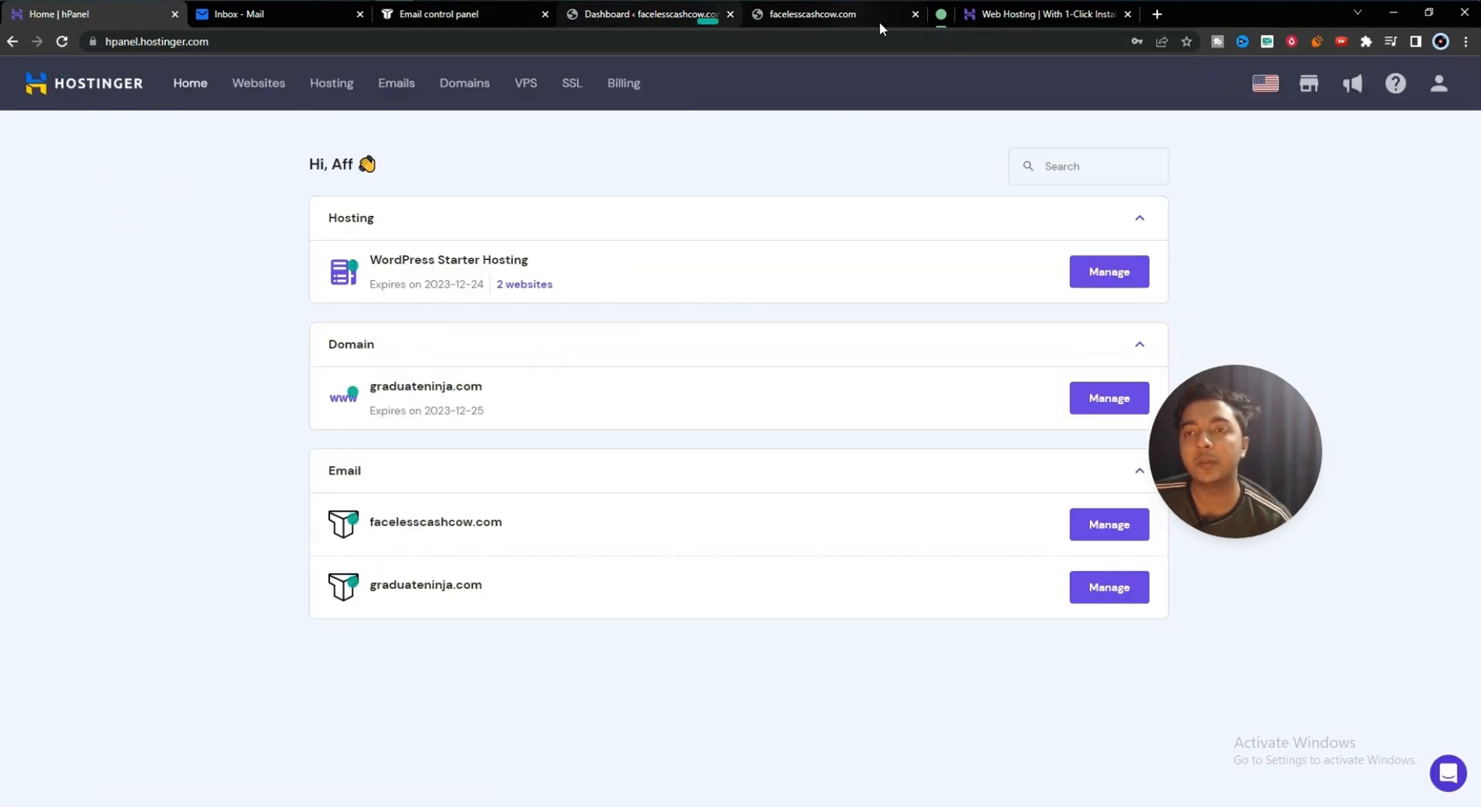
left_click(628, 16)
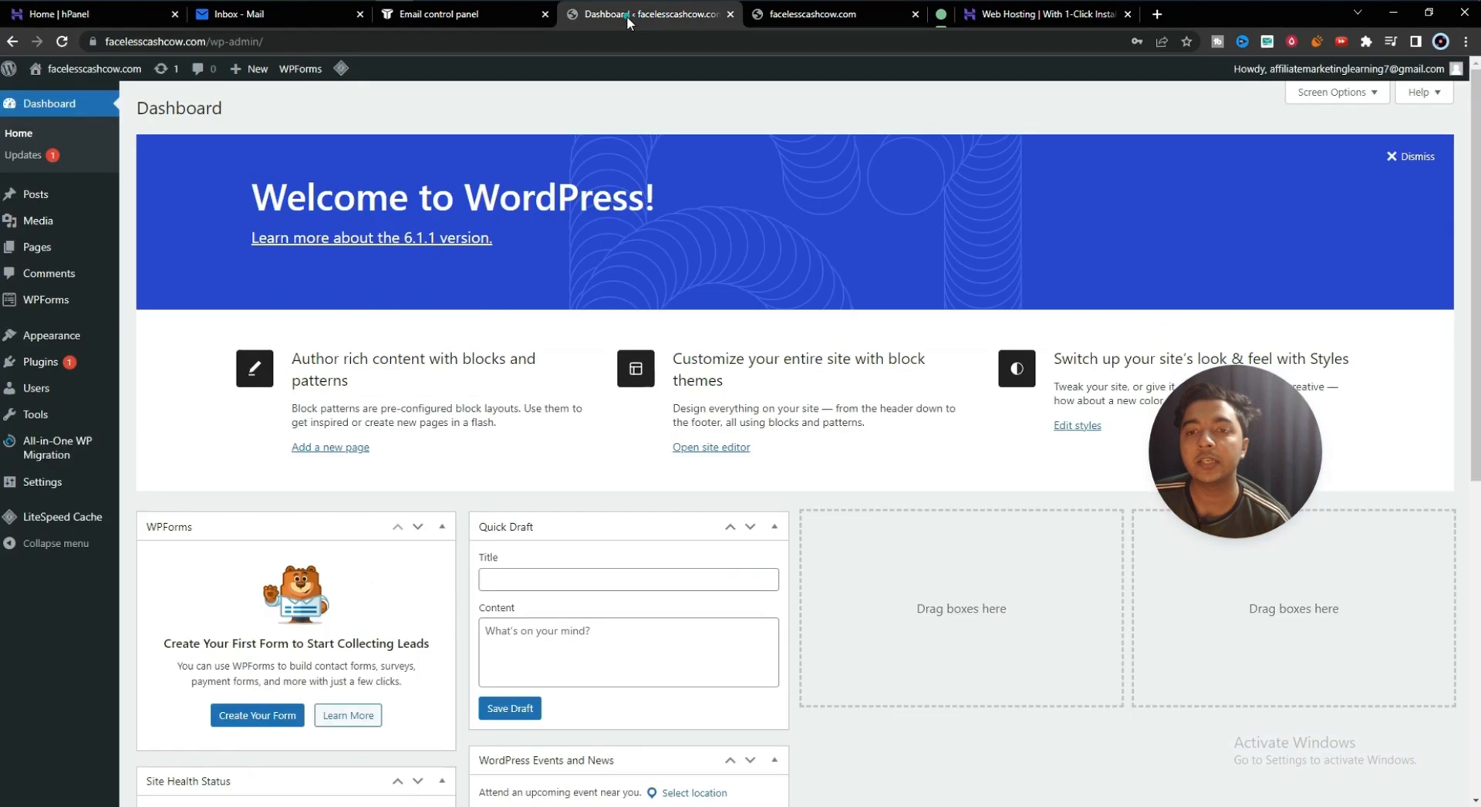
left_click(438, 13)
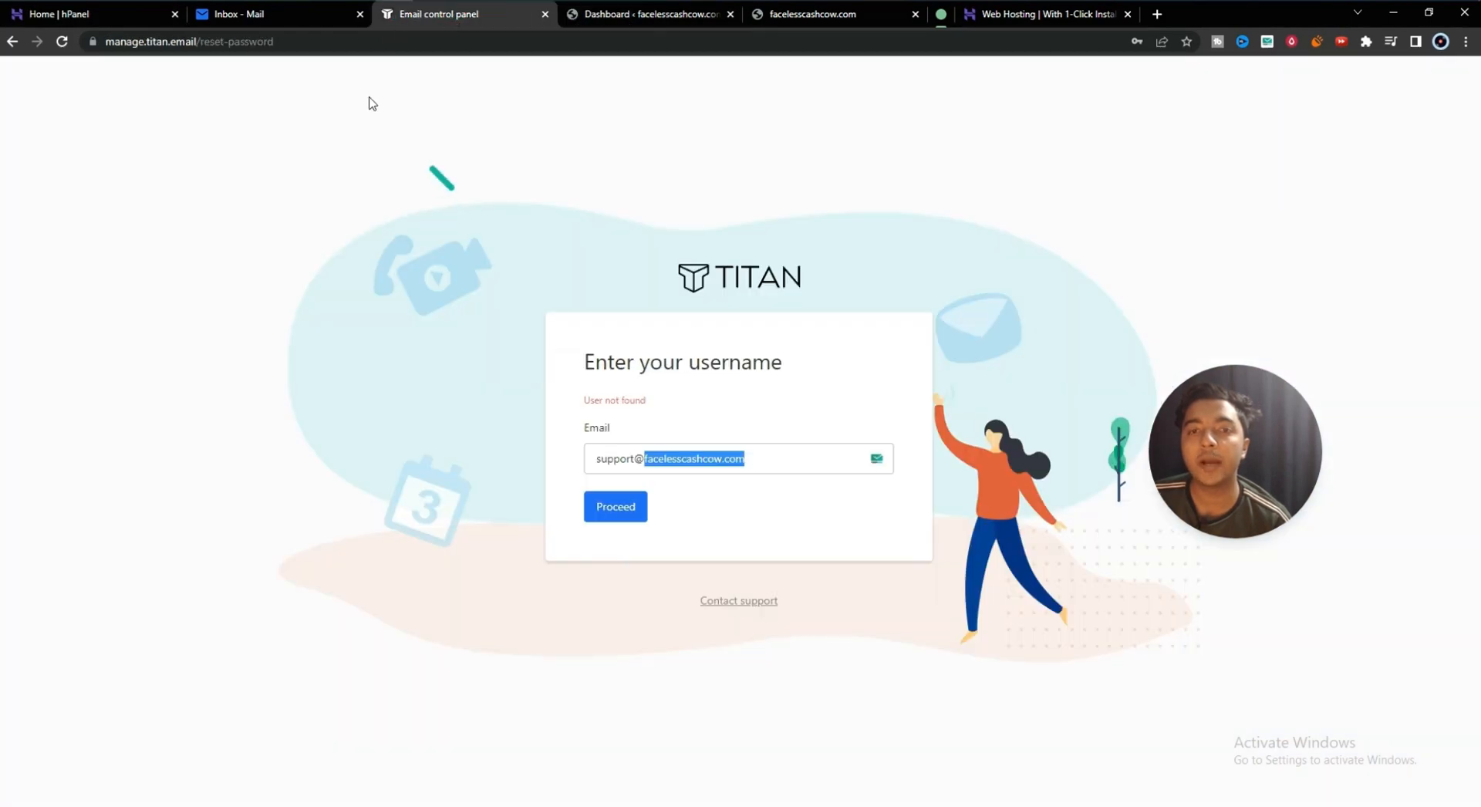
left_click(256, 17)
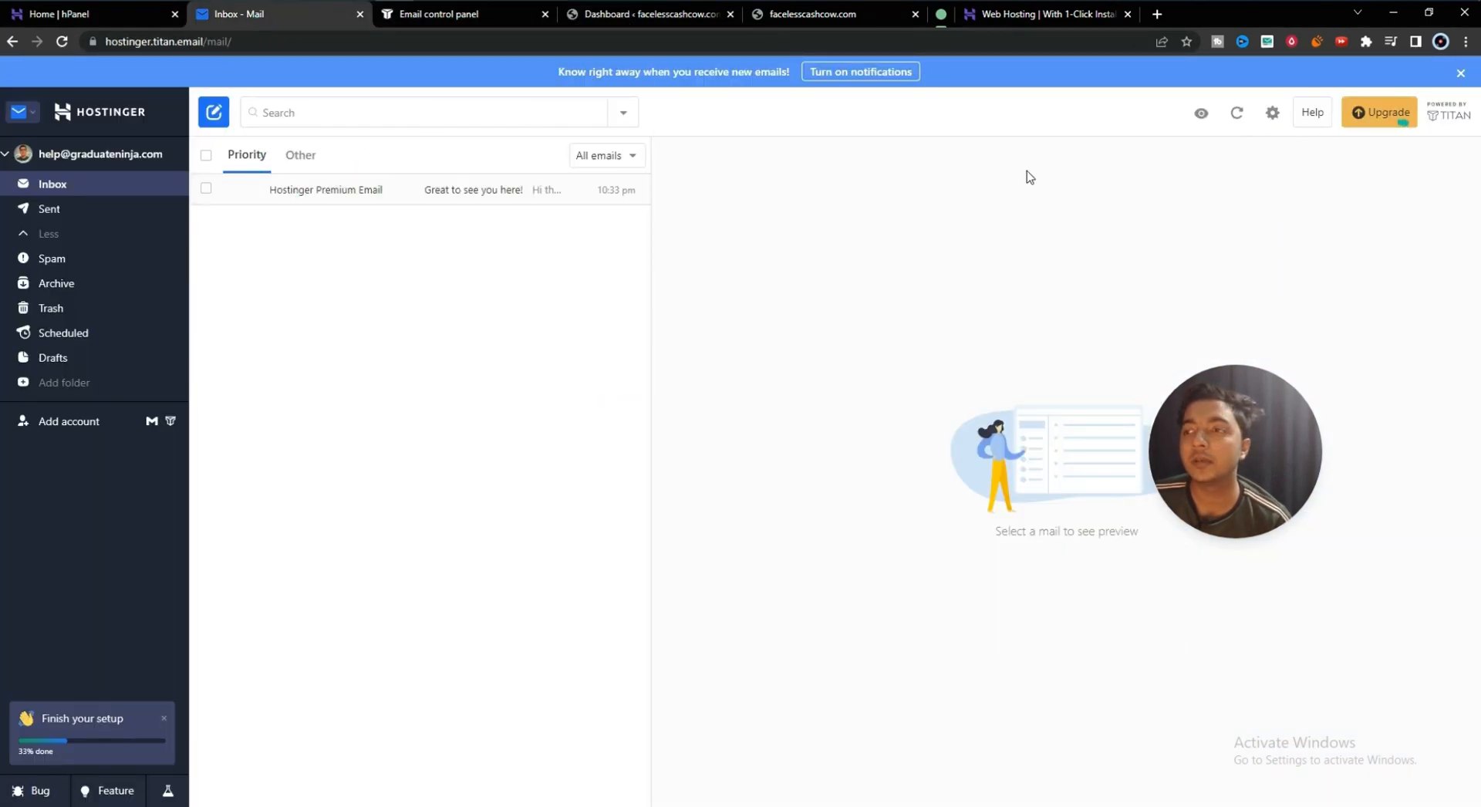
- Open the Hostinger welcome email, then show hPanel's Emails domain list
left_click(331, 190)
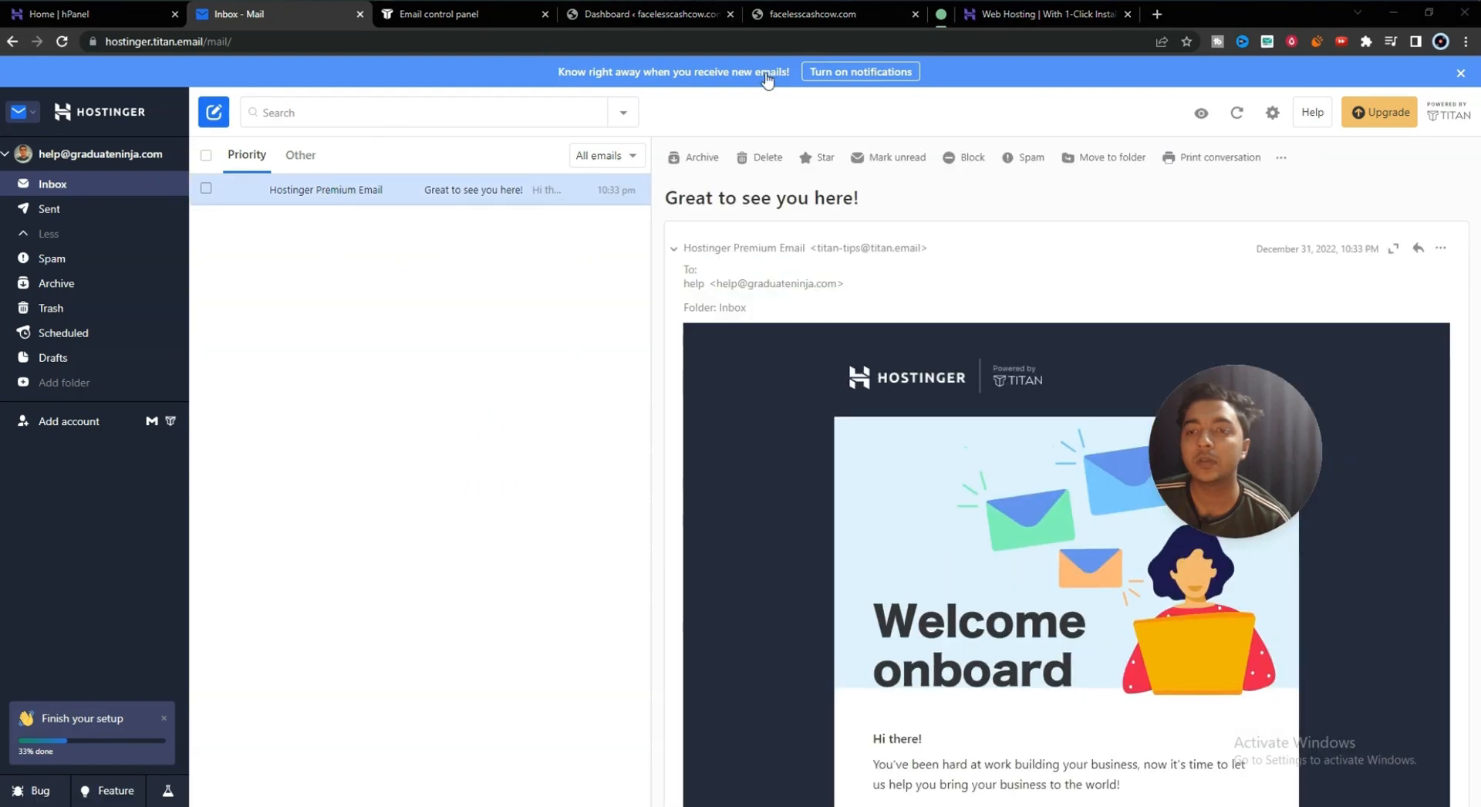
left_click_drag(717, 285, 837, 286)
left_click(171, 14)
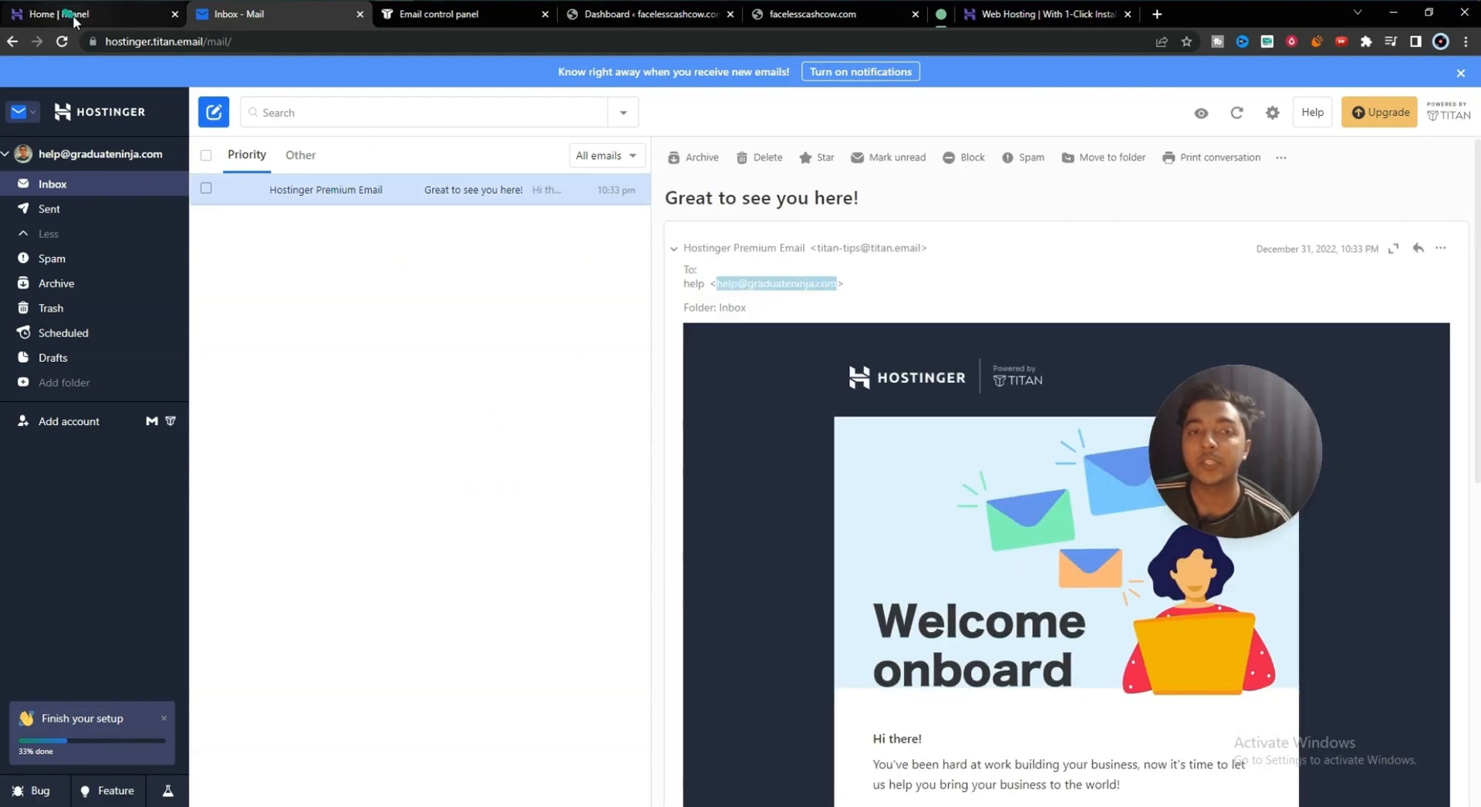
left_click(384, 84)
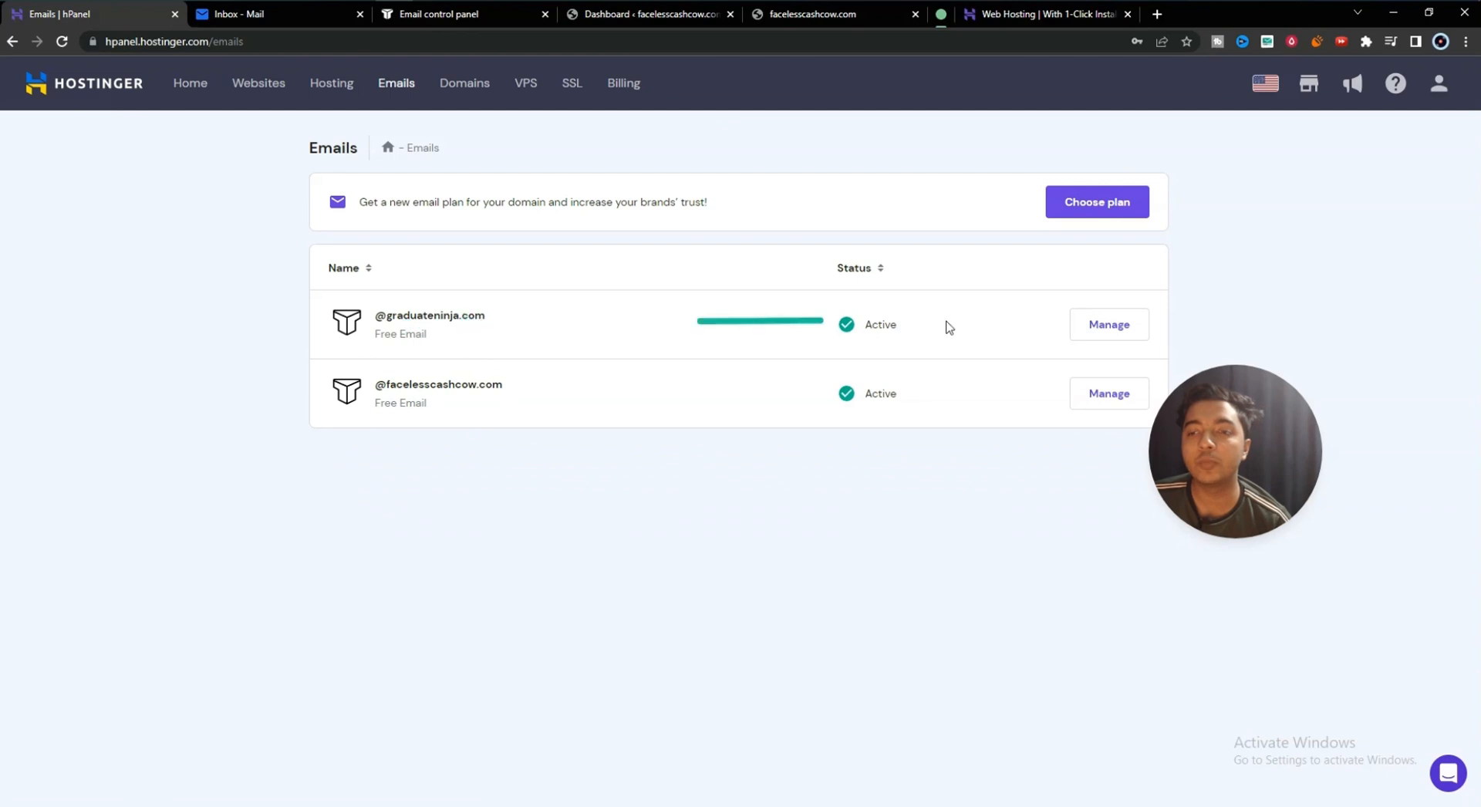
- Open graduateninja.com's Email Accounts list, check the support and help mailboxes show Active, and return Home
left_click(1091, 322)
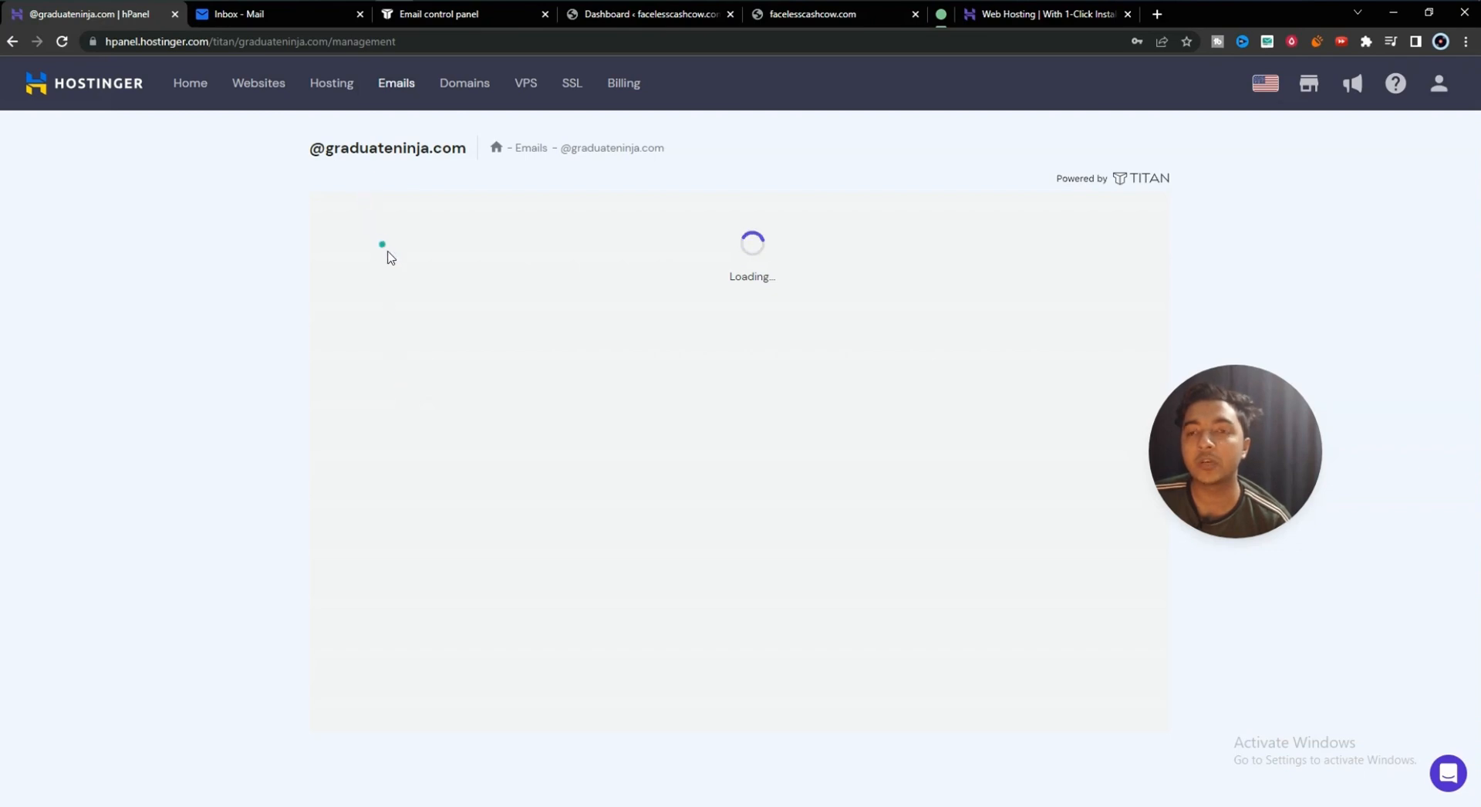
left_click(403, 299)
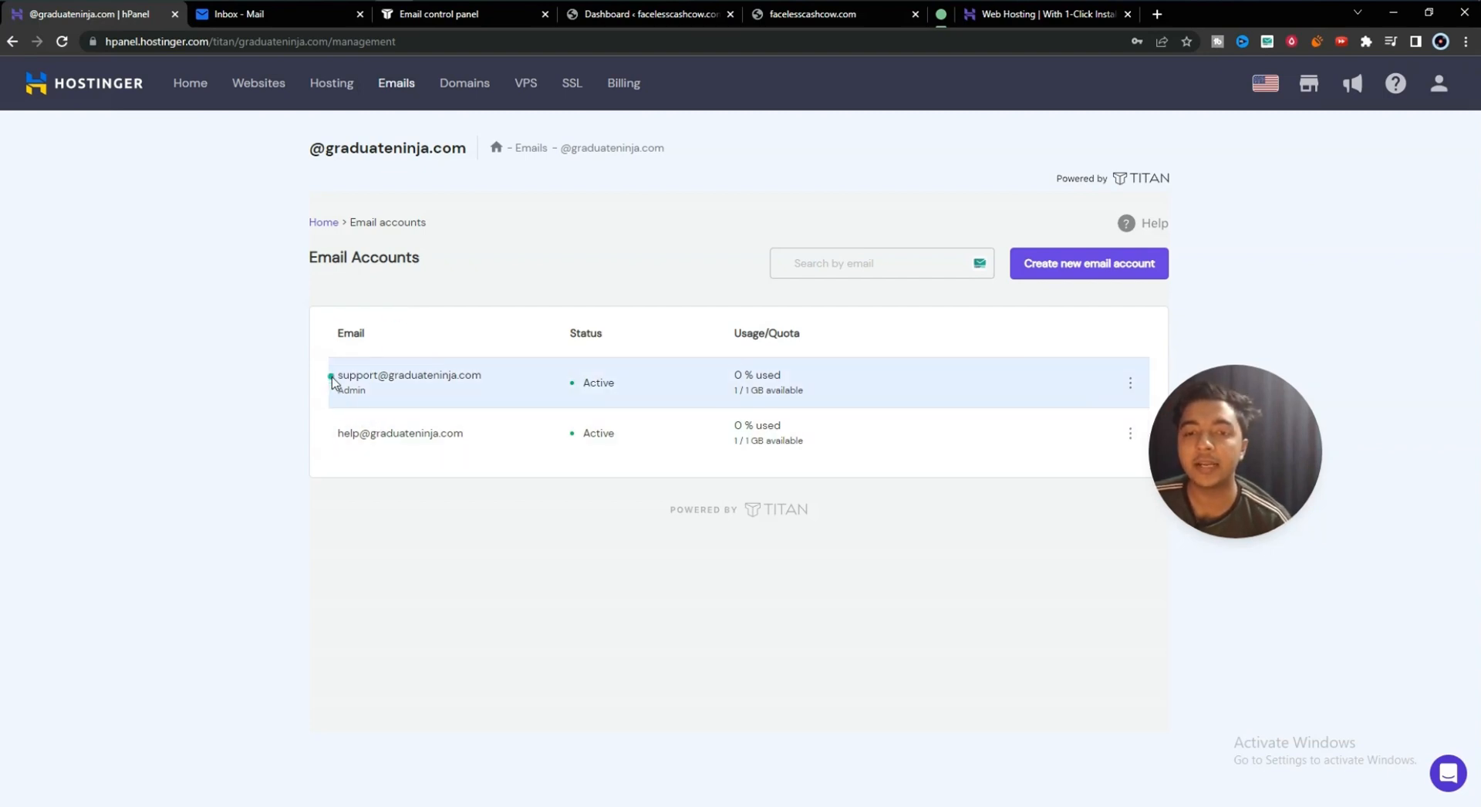
left_click_drag(334, 377, 479, 377)
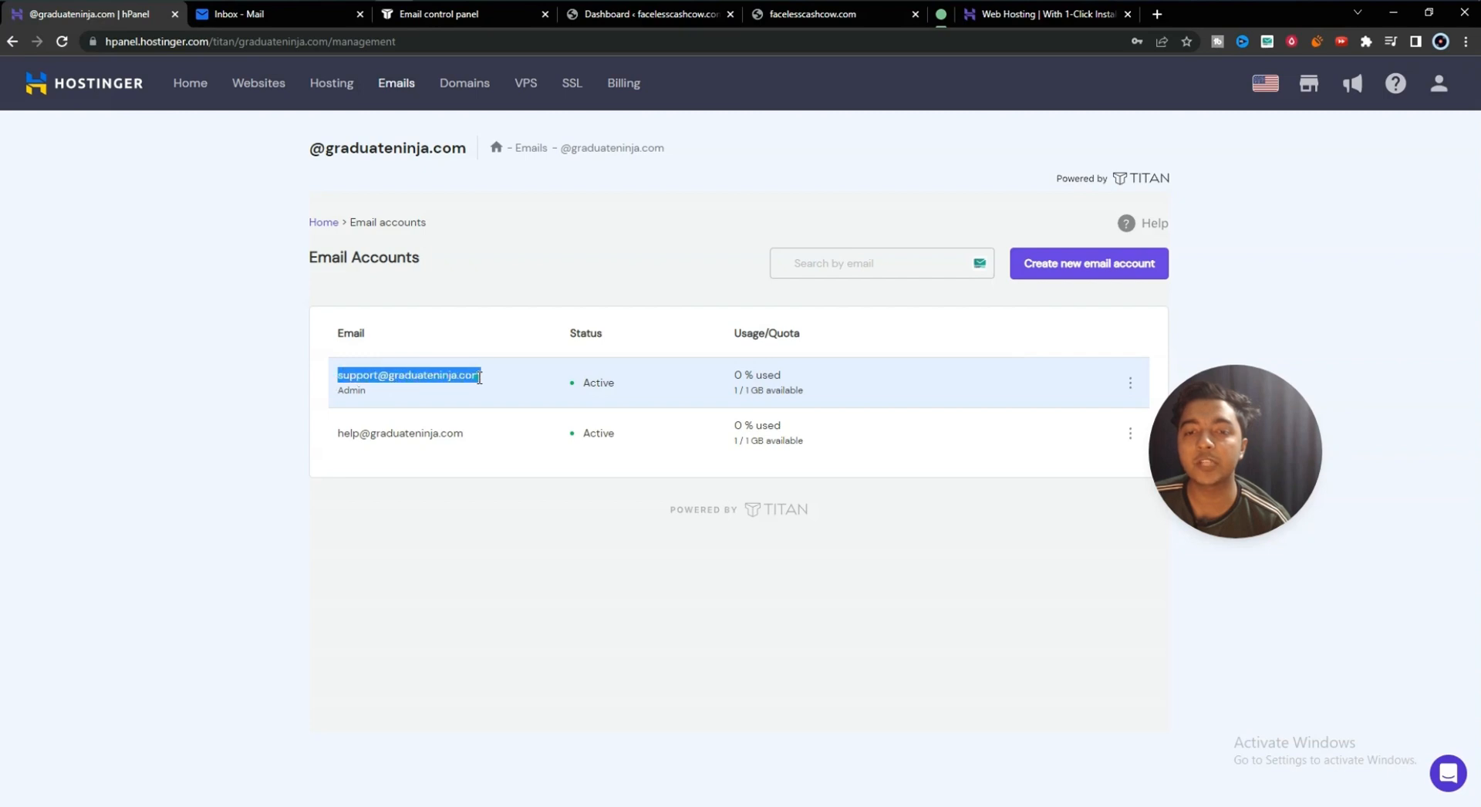
left_click_drag(335, 433, 497, 437)
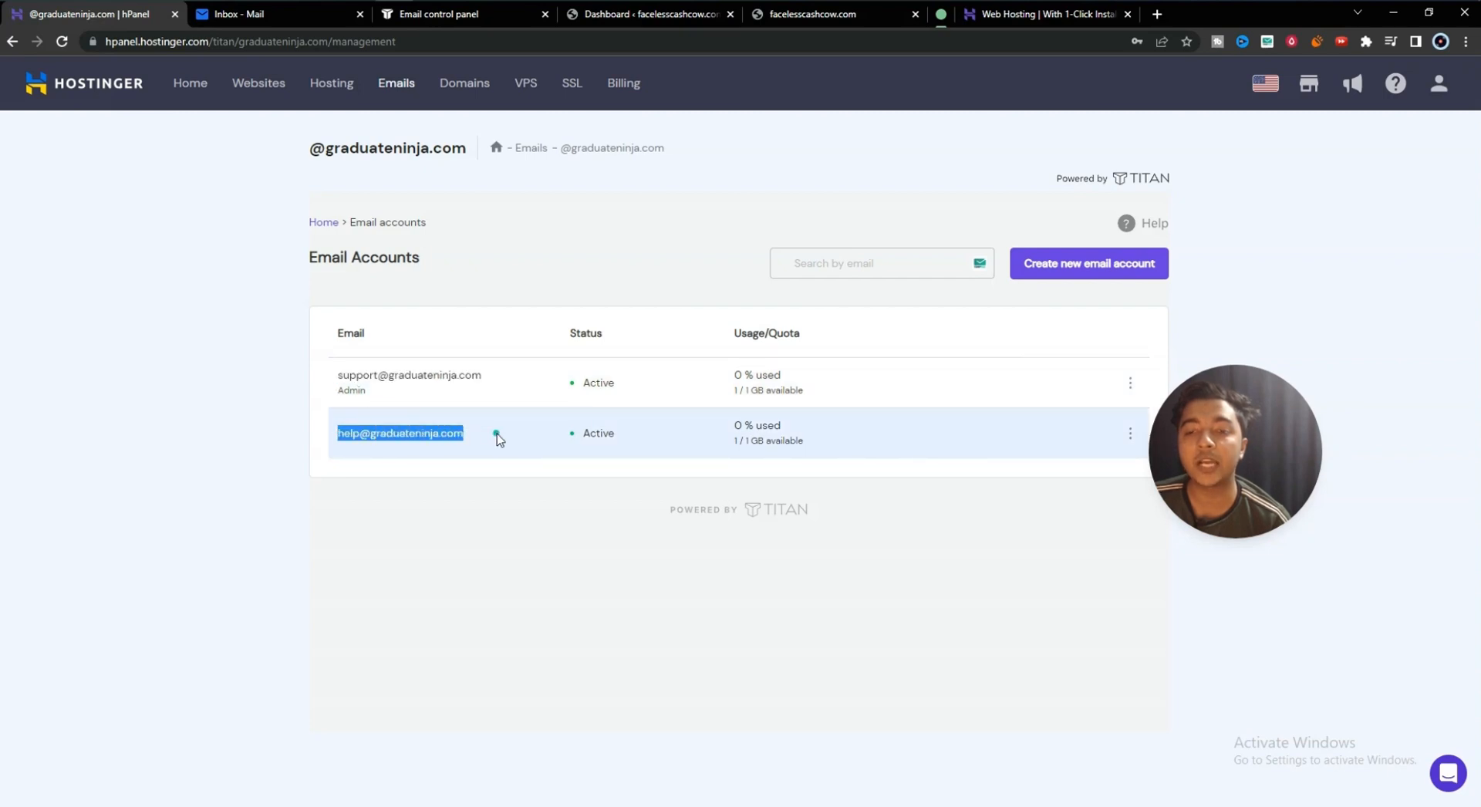
left_click(496, 433)
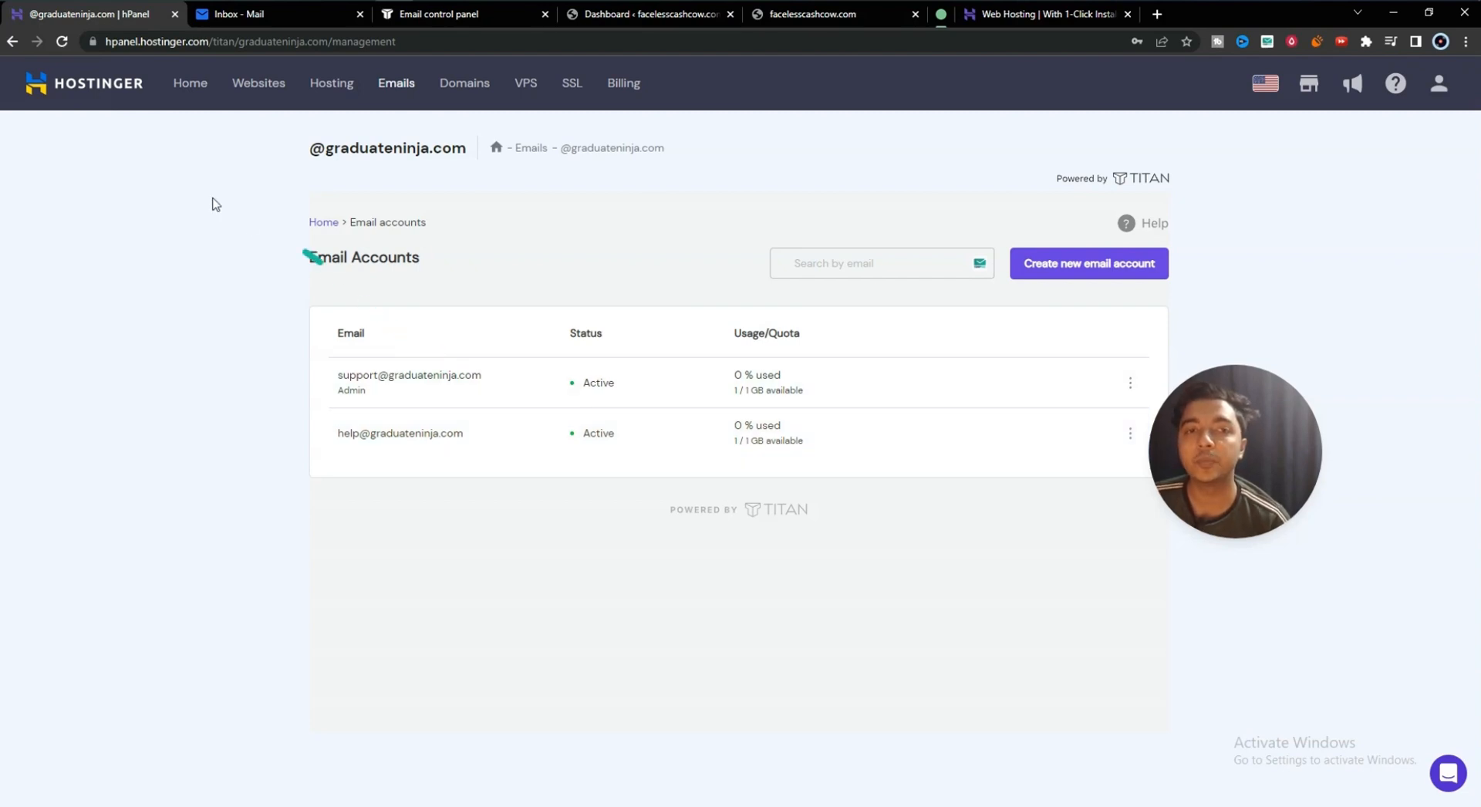
left_click(113, 94)
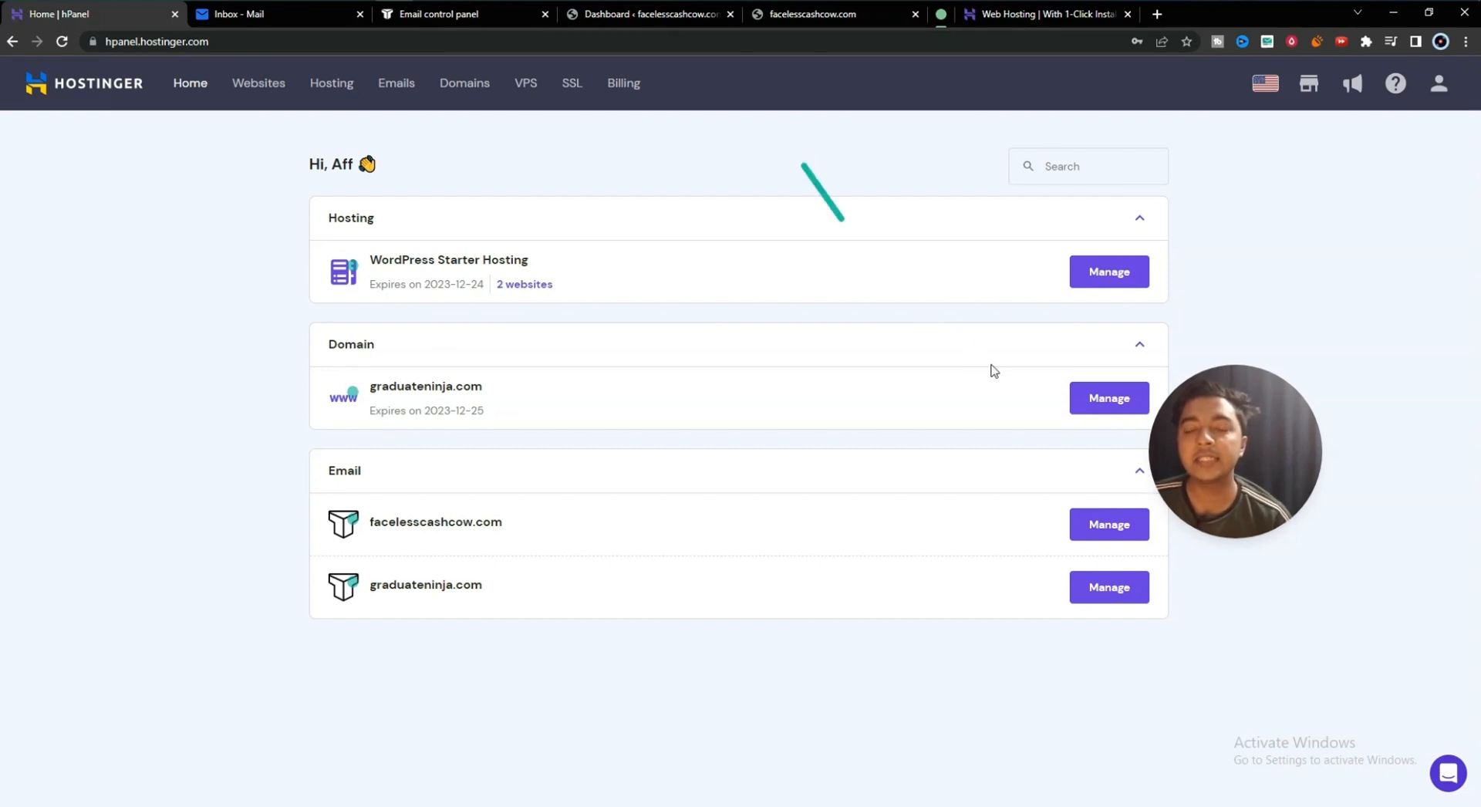
left_click_drag(1219, 457, 623, 239)
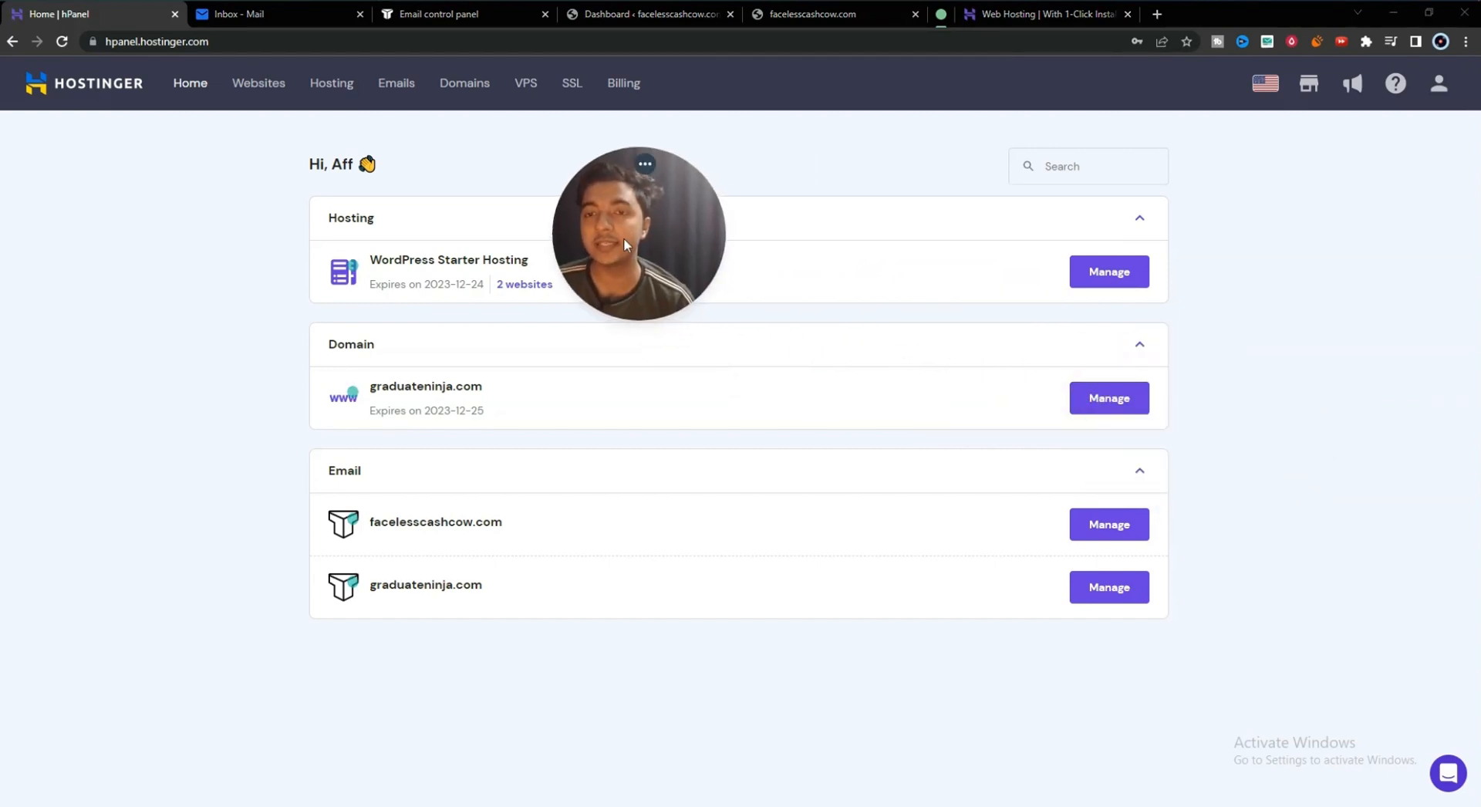